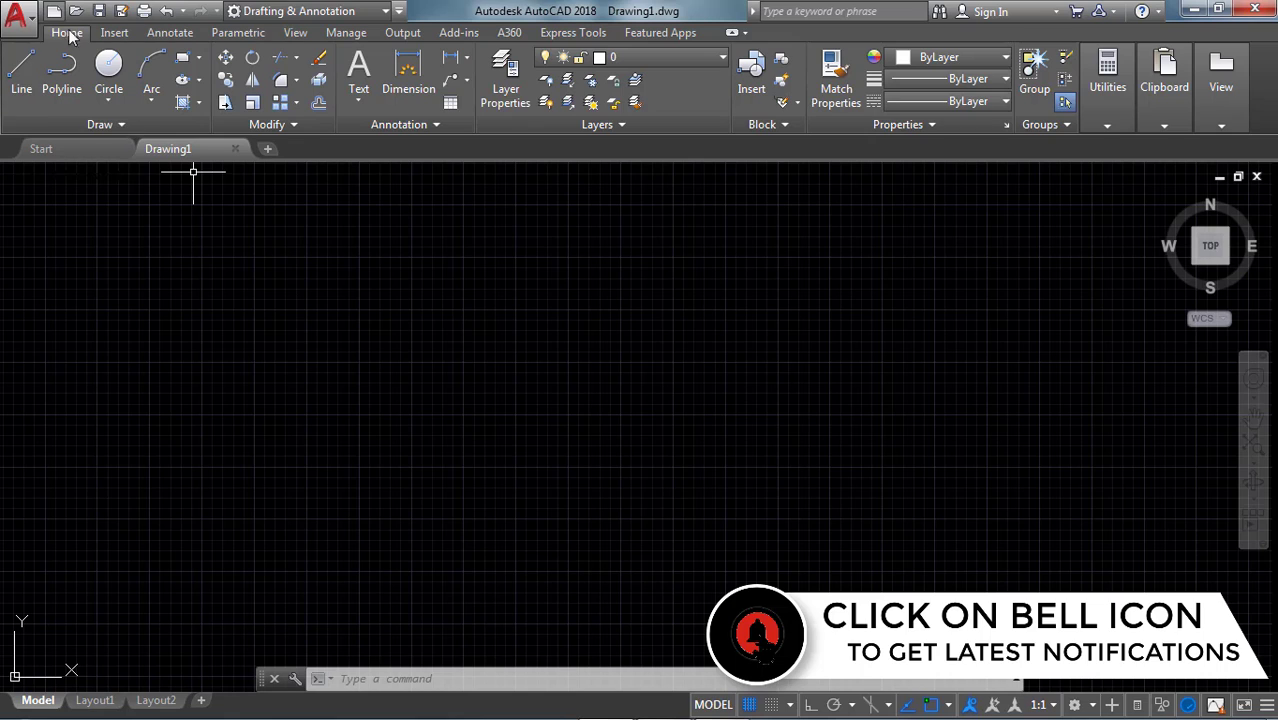
- Start attaching a reference image and browse into the Kadamalakuntla folder
click(108, 33)
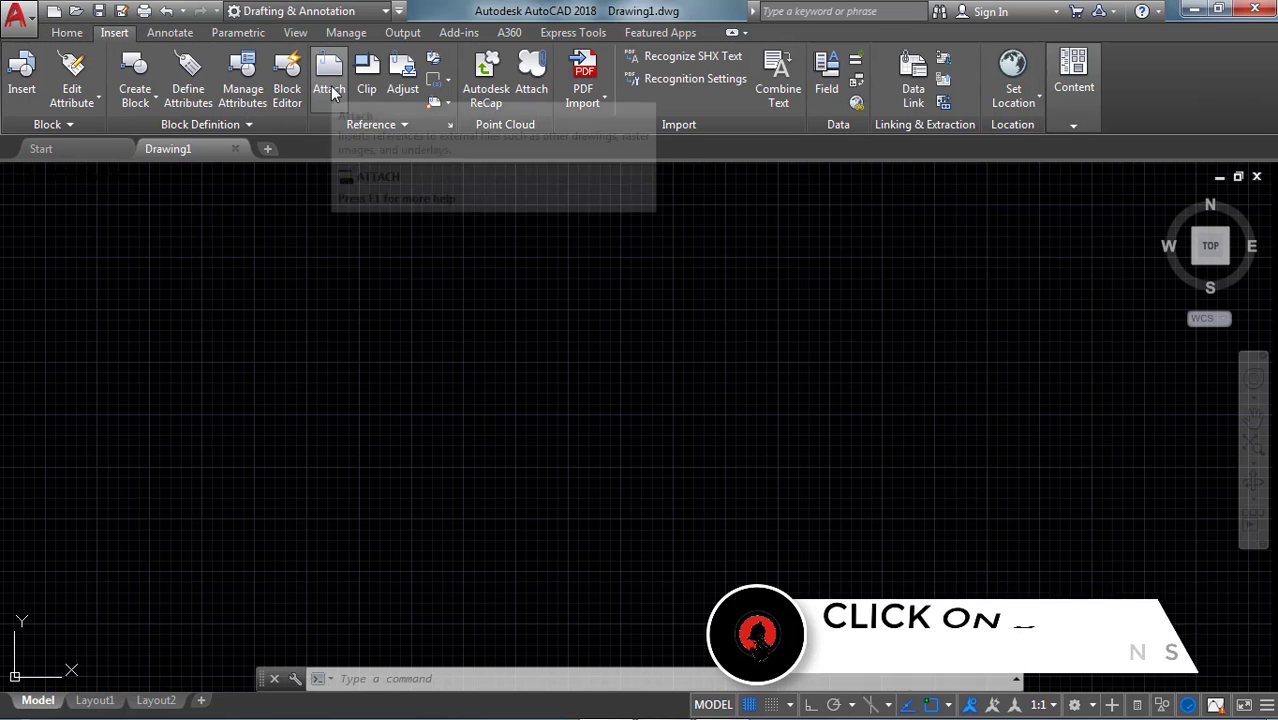
click(330, 80)
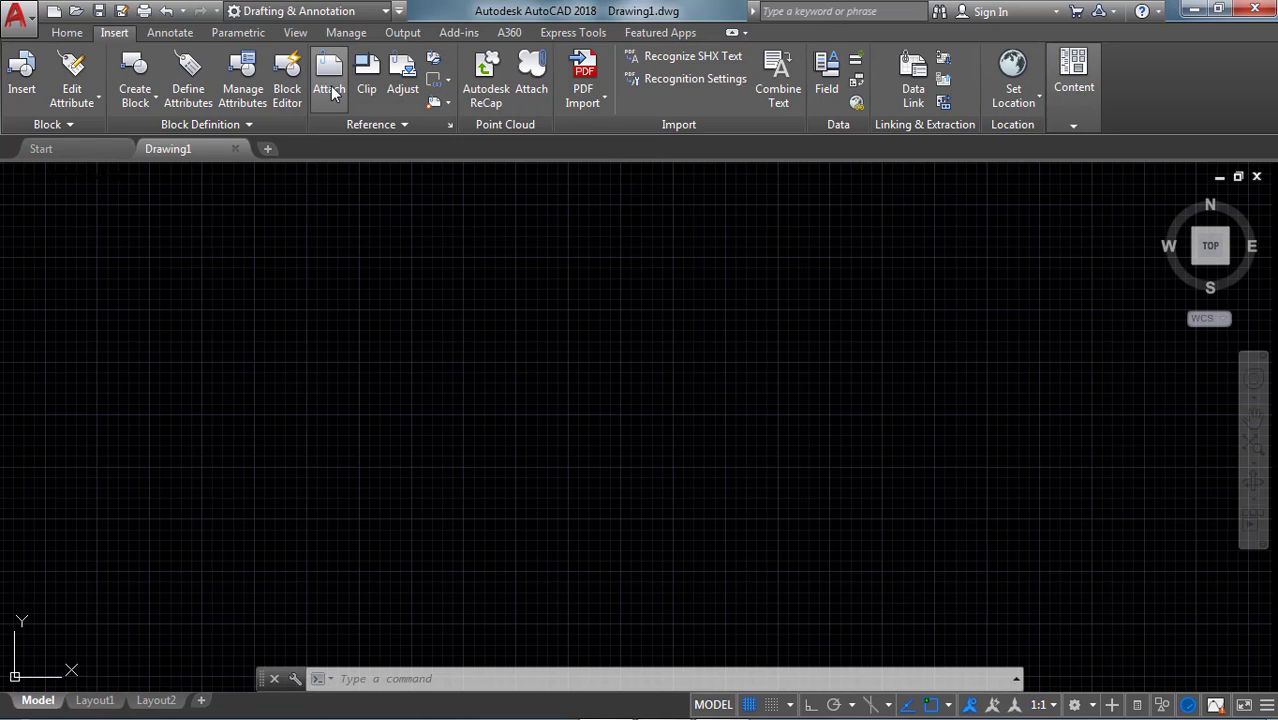
click(330, 85)
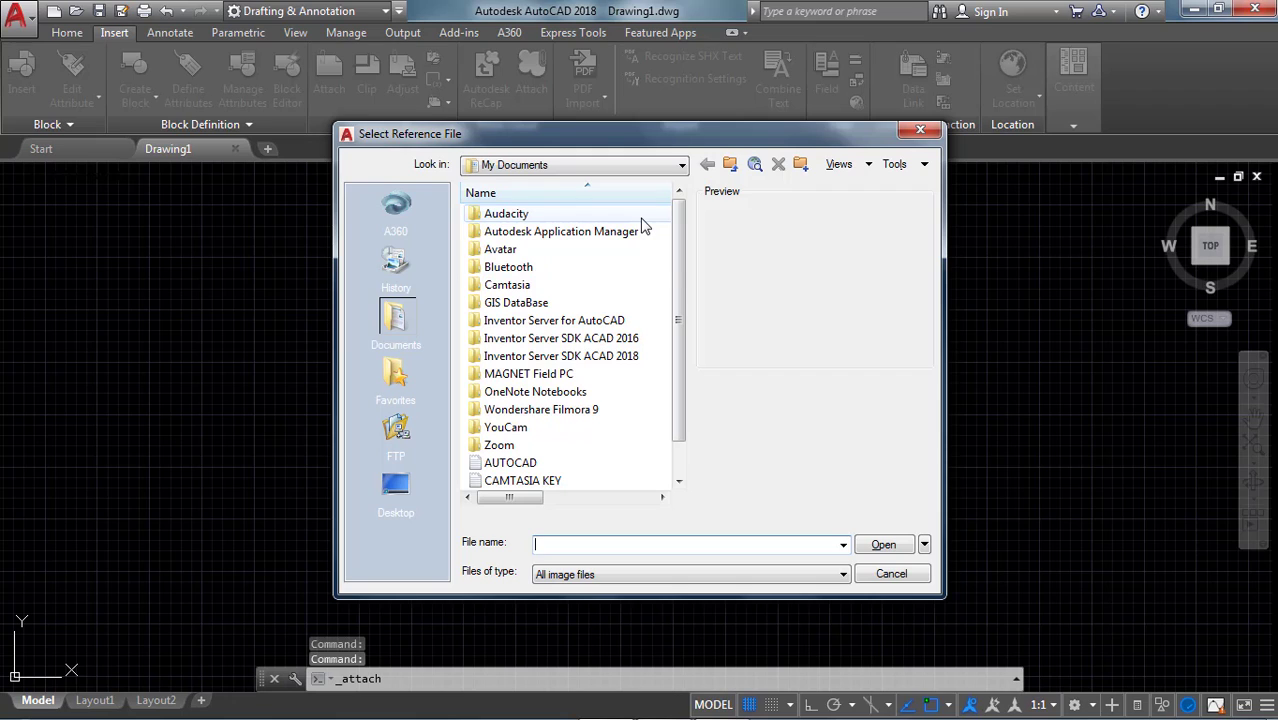
mouse_move(677, 212)
mouse_down()
mouse_move(684, 238)
mouse_move(684, 212)
mouse_up()
double_click(522, 265)
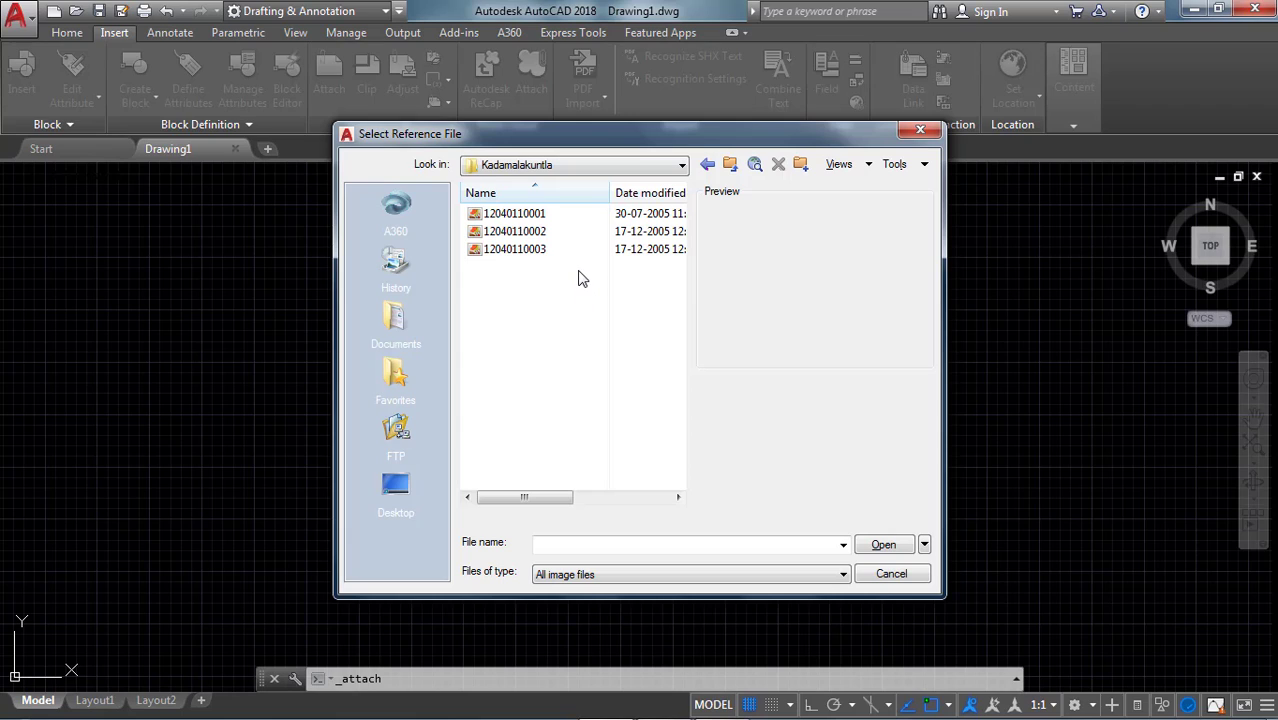
click(516, 216)
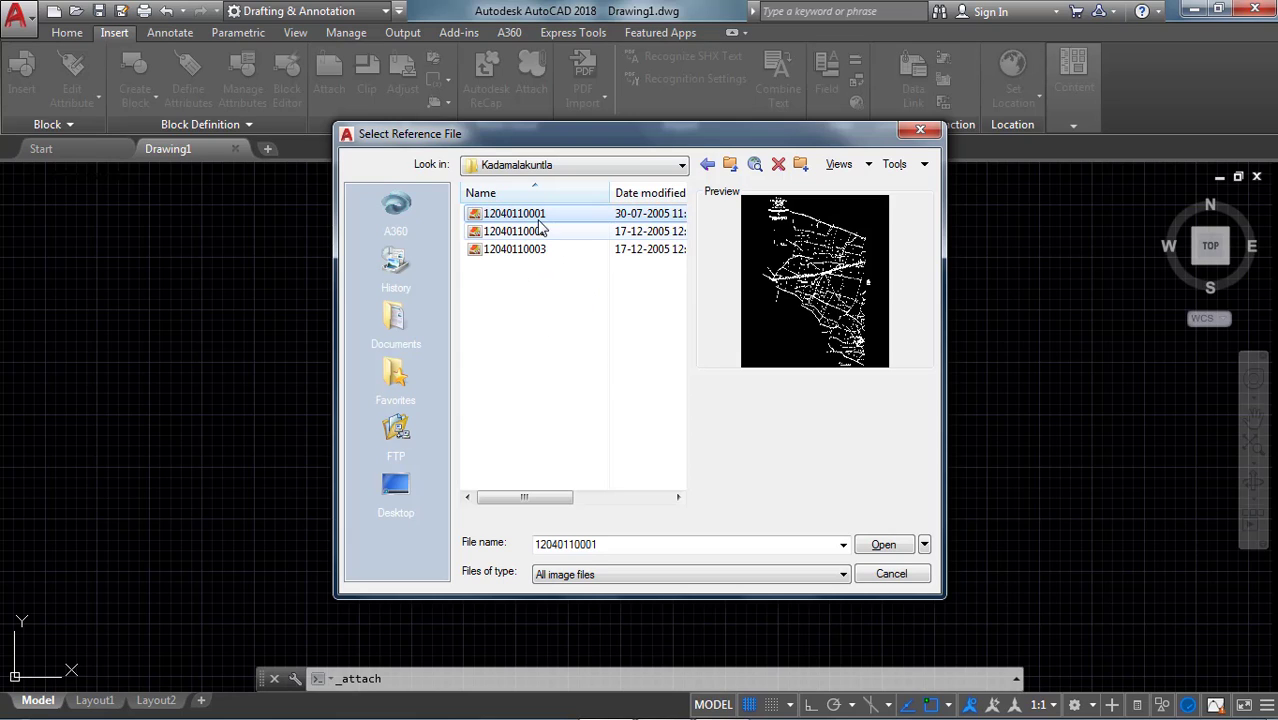
click(888, 547)
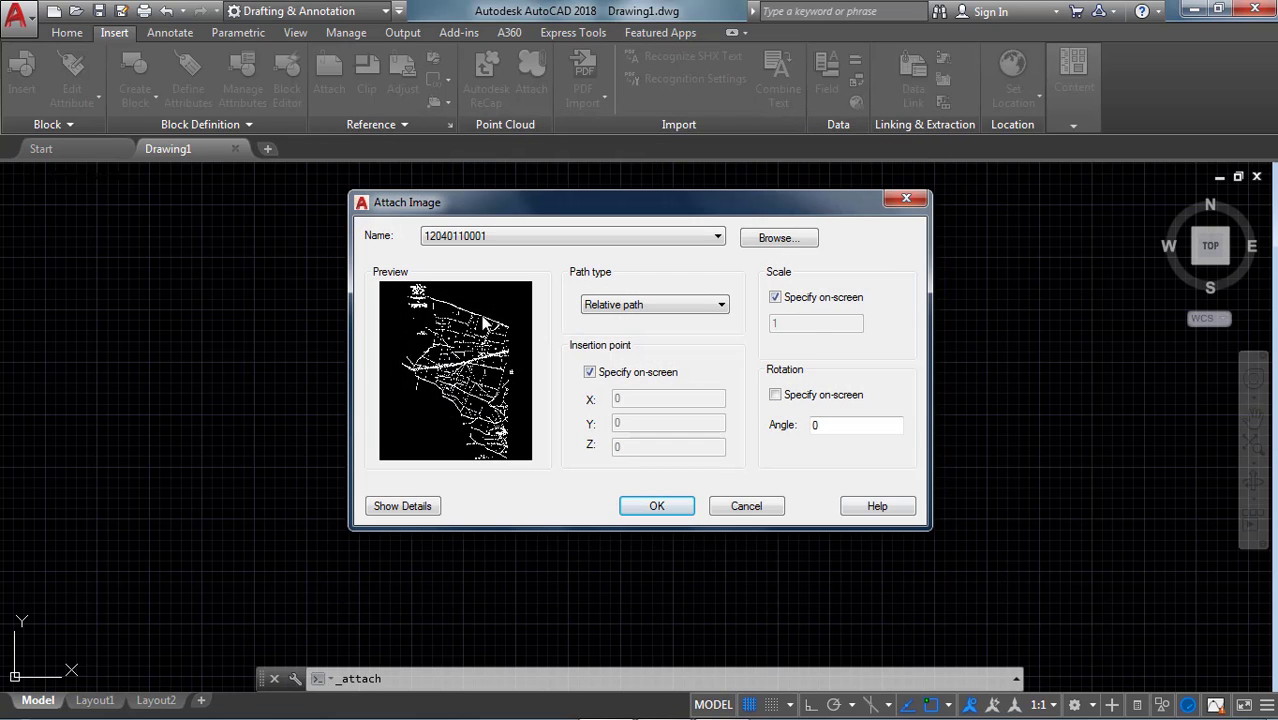
click(656, 505)
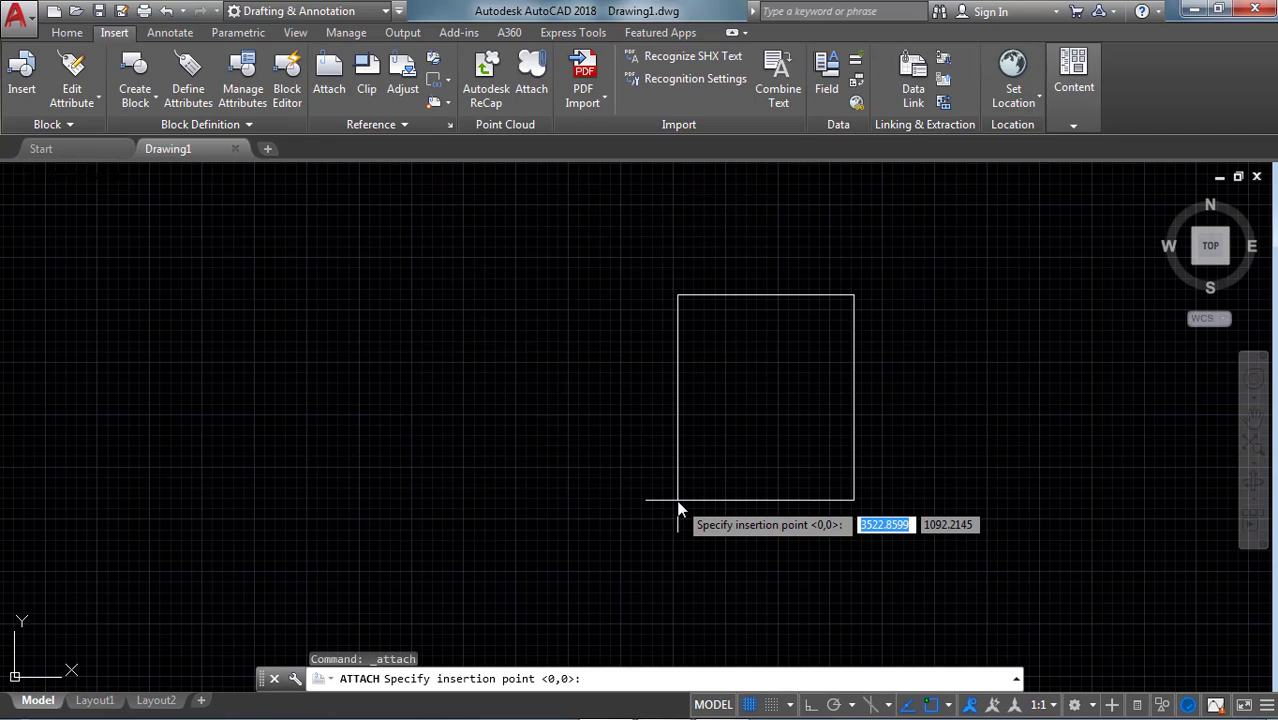
click(516, 473)
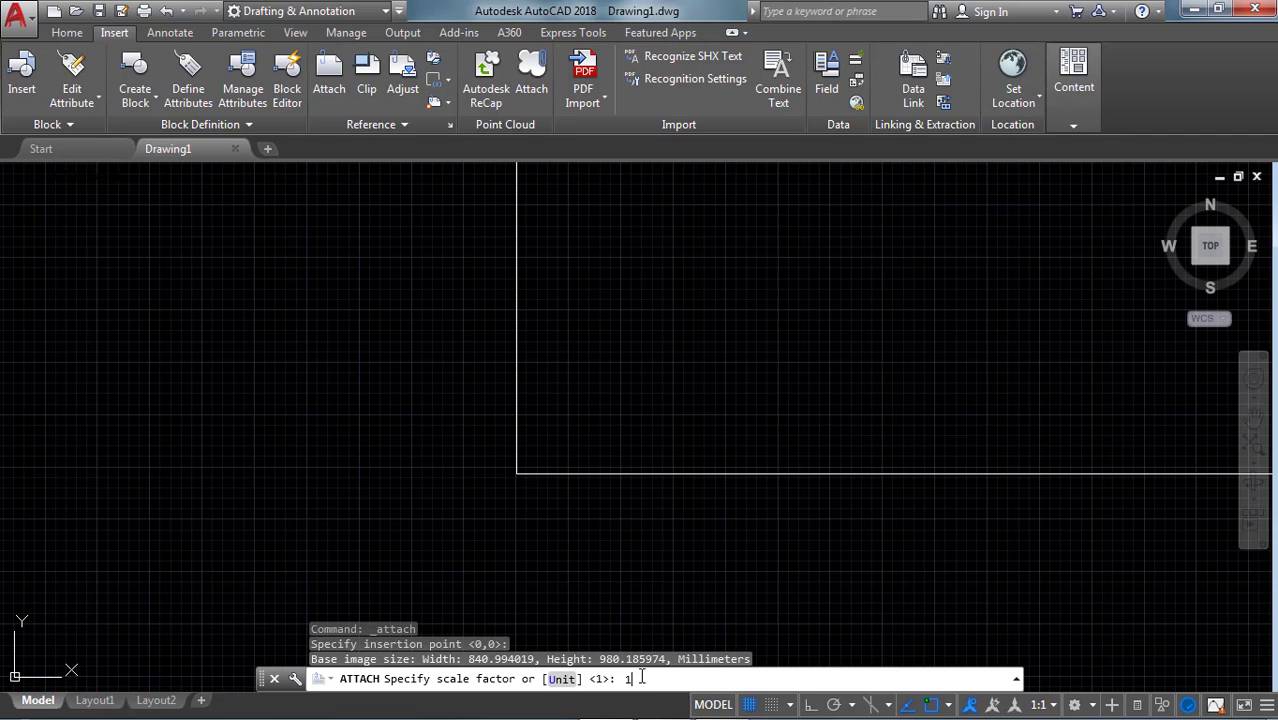
text(1)
key(Return)
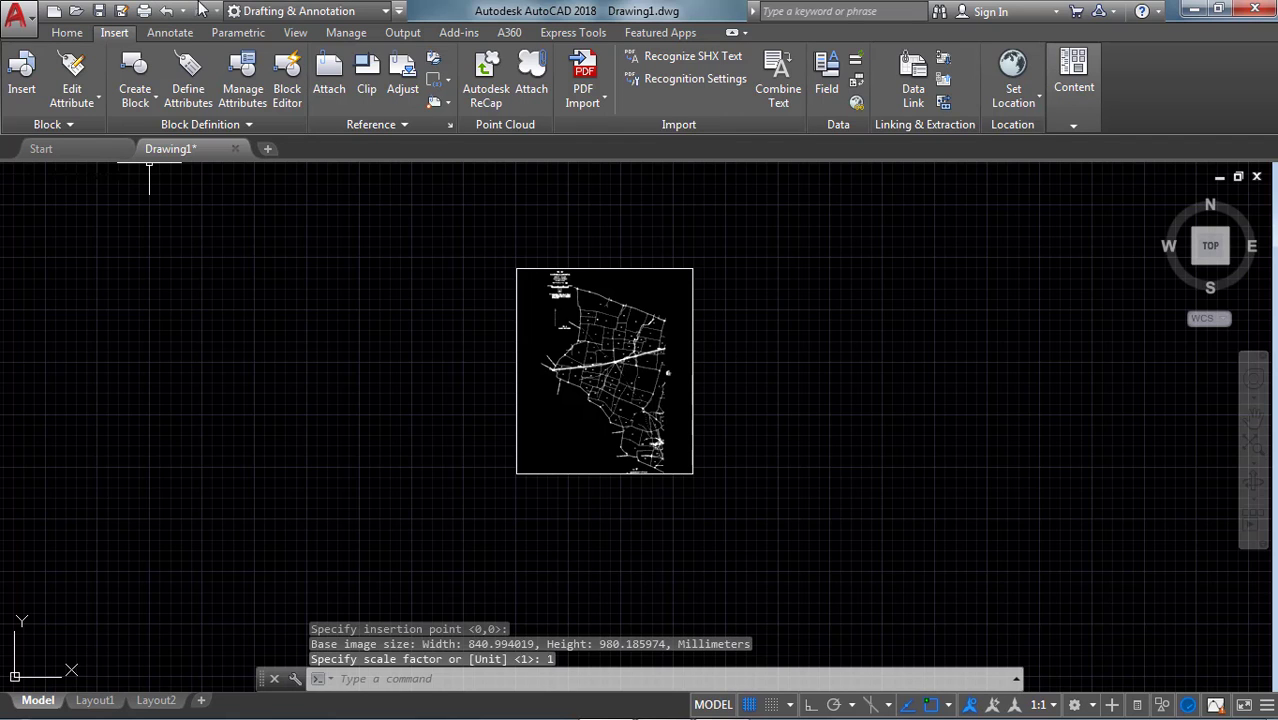
click(326, 78)
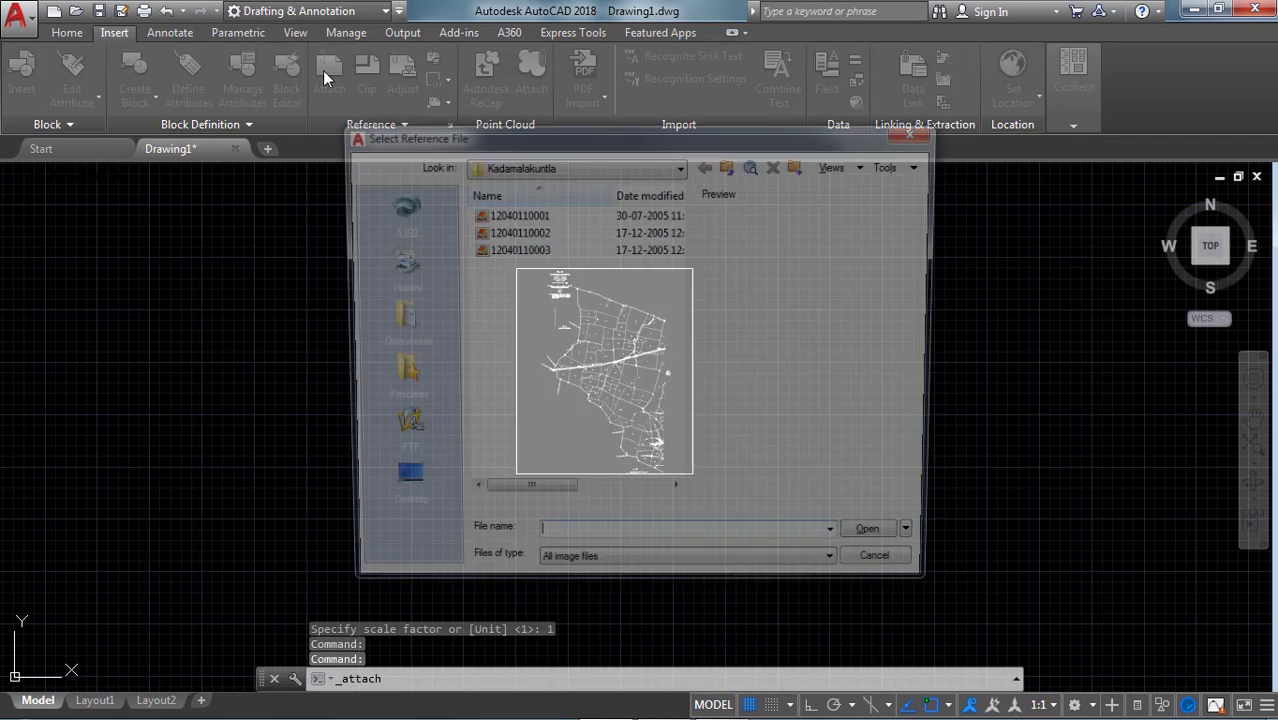
click(538, 232)
click(883, 544)
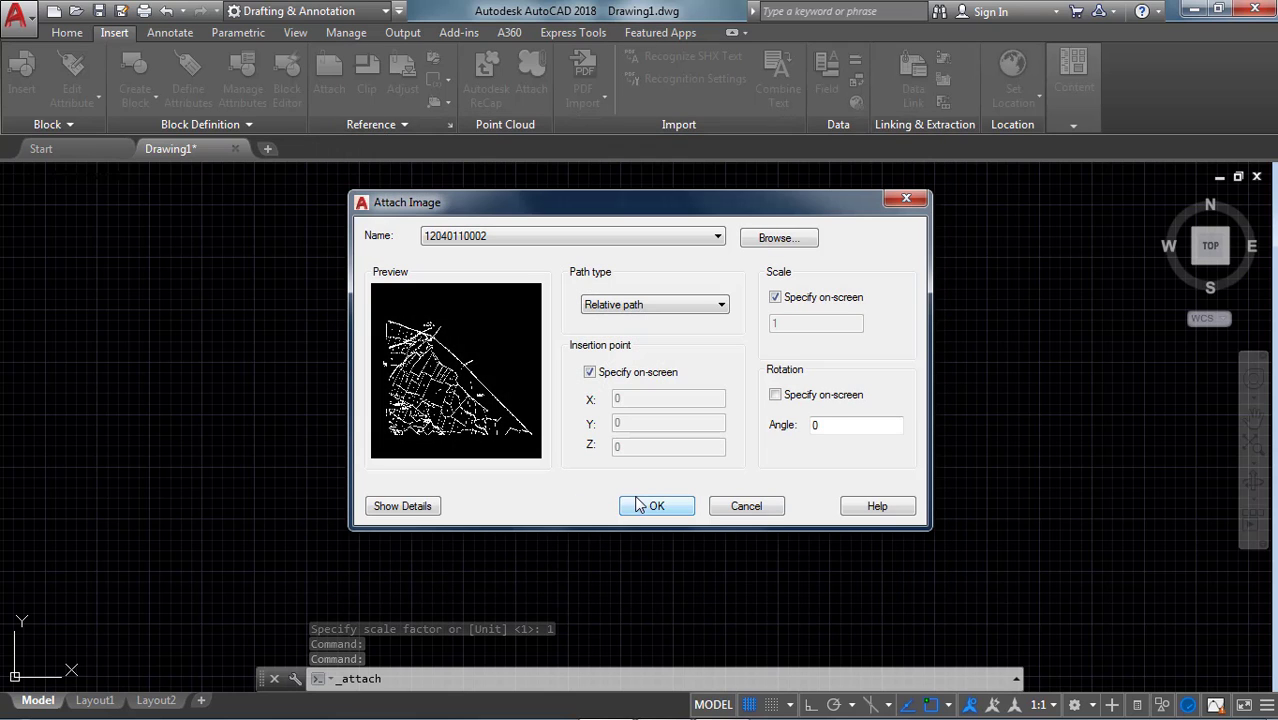
click(656, 506)
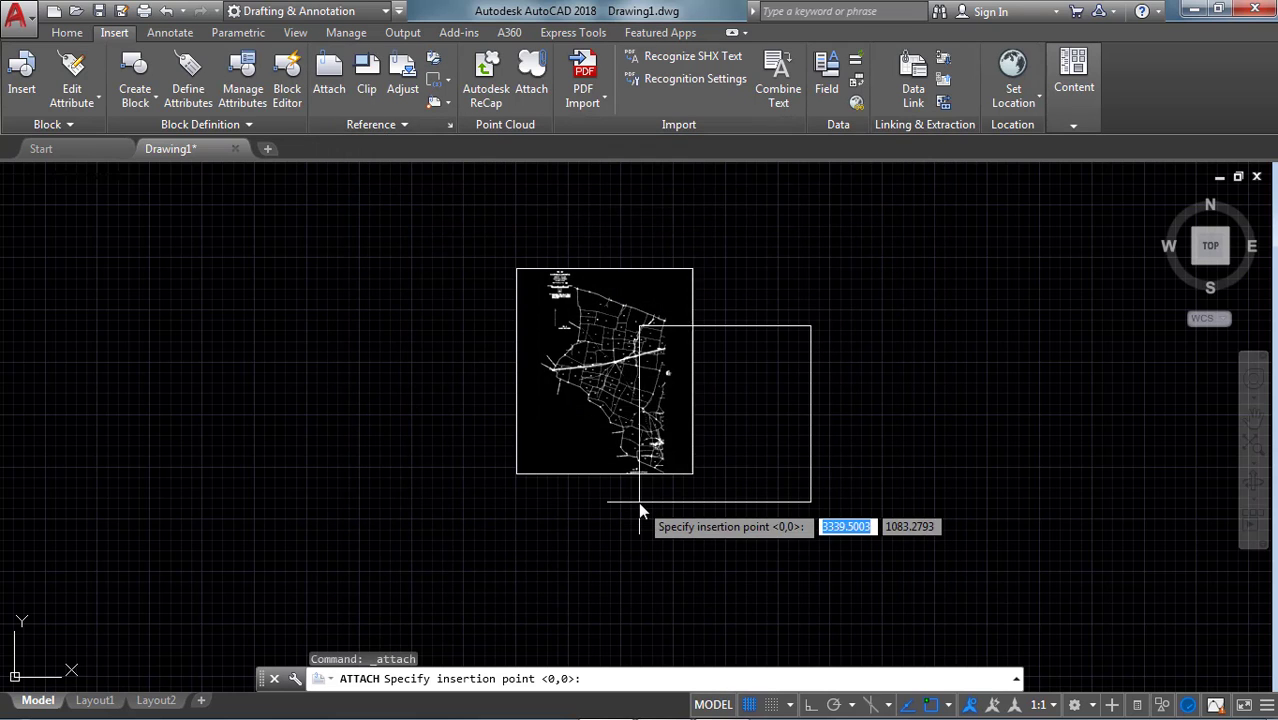
click(788, 466)
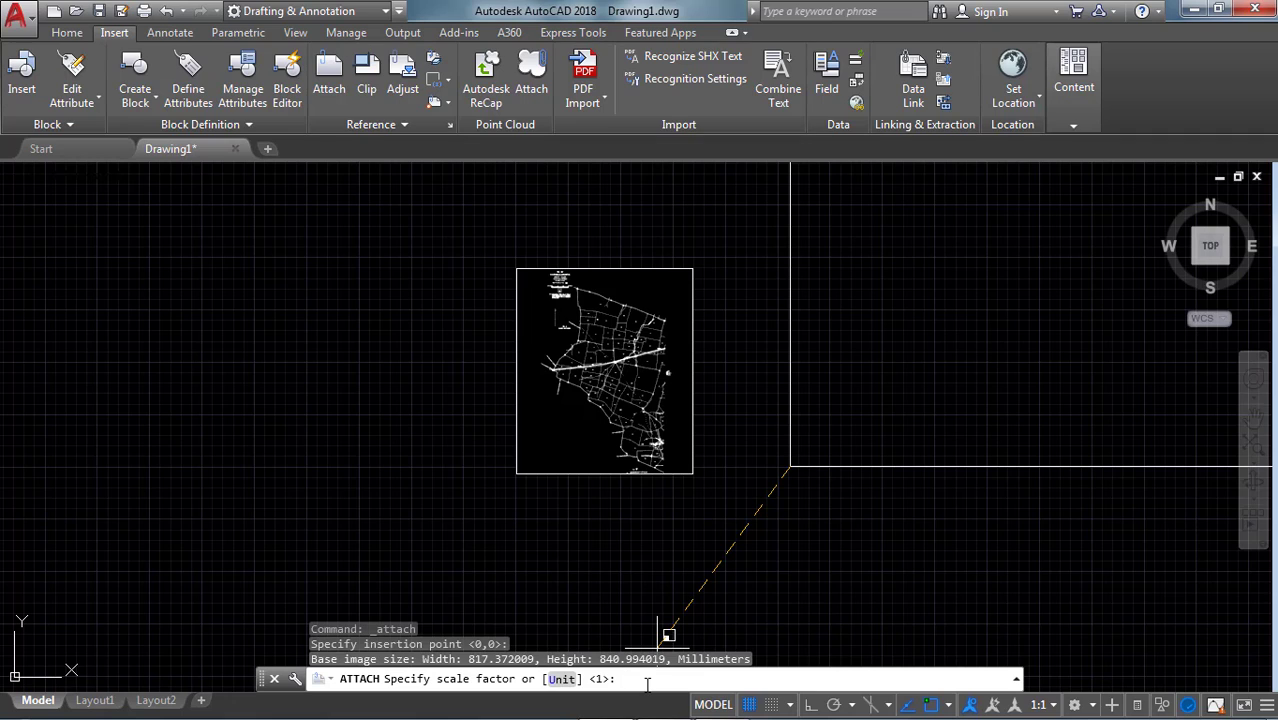
key(Return)
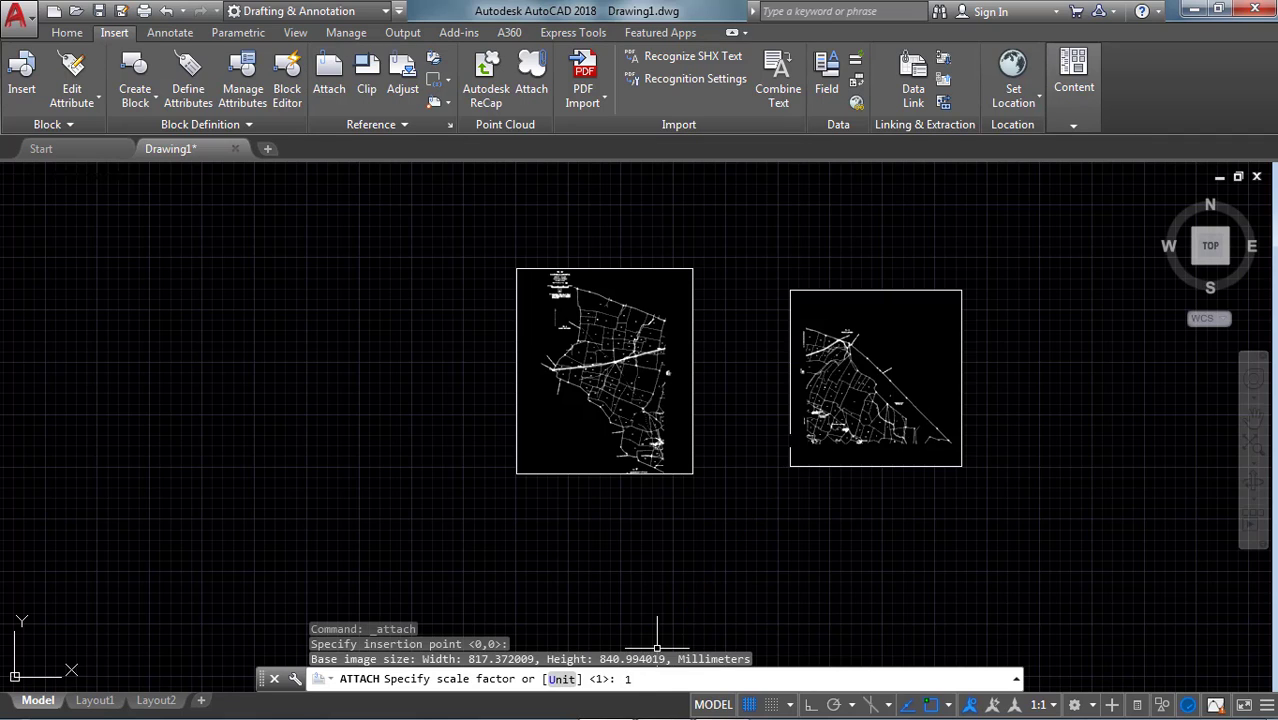
click(329, 72)
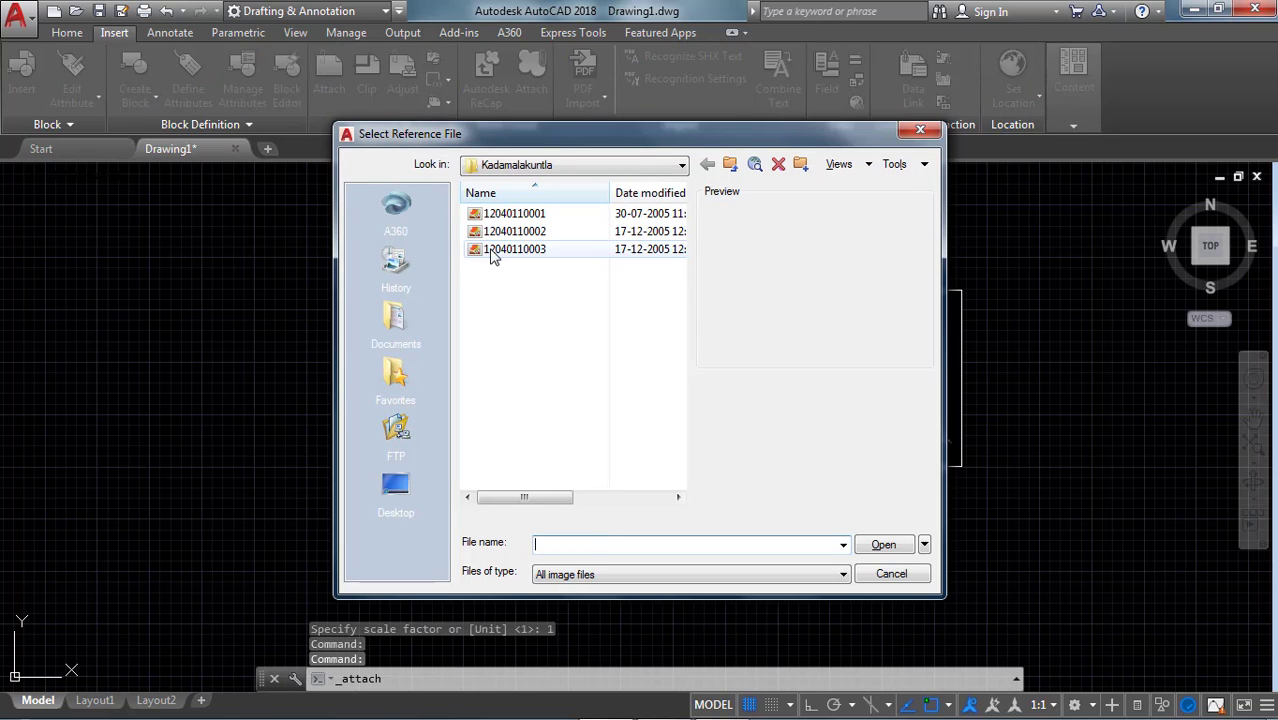
click(500, 249)
click(885, 545)
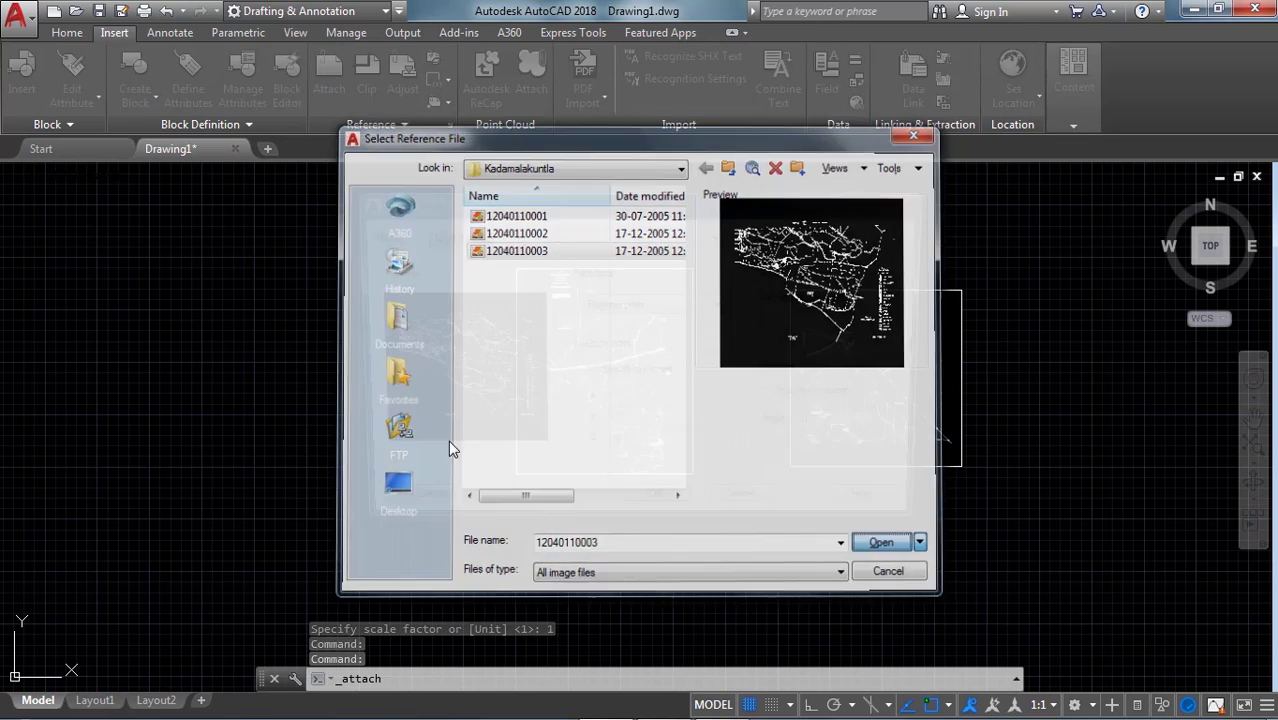
click(652, 505)
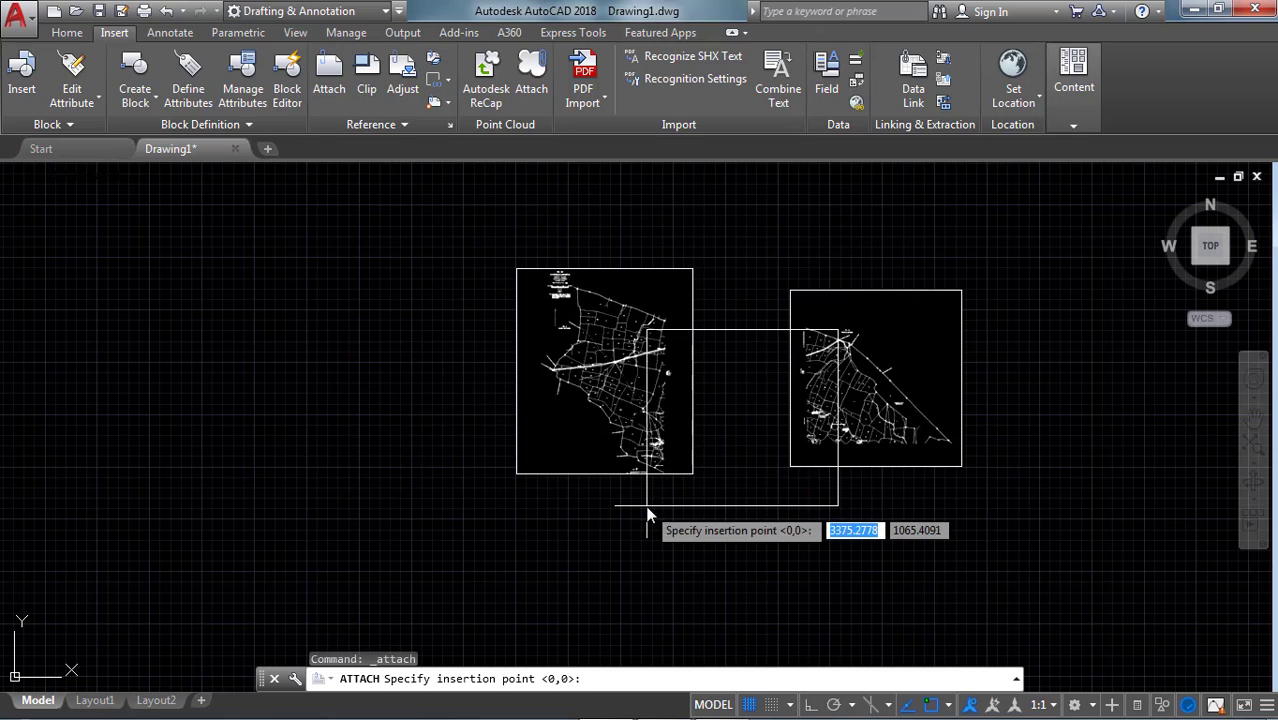
scroll(762, 463, down, 2)
scroll(740, 532, up, 5)
click(658, 625)
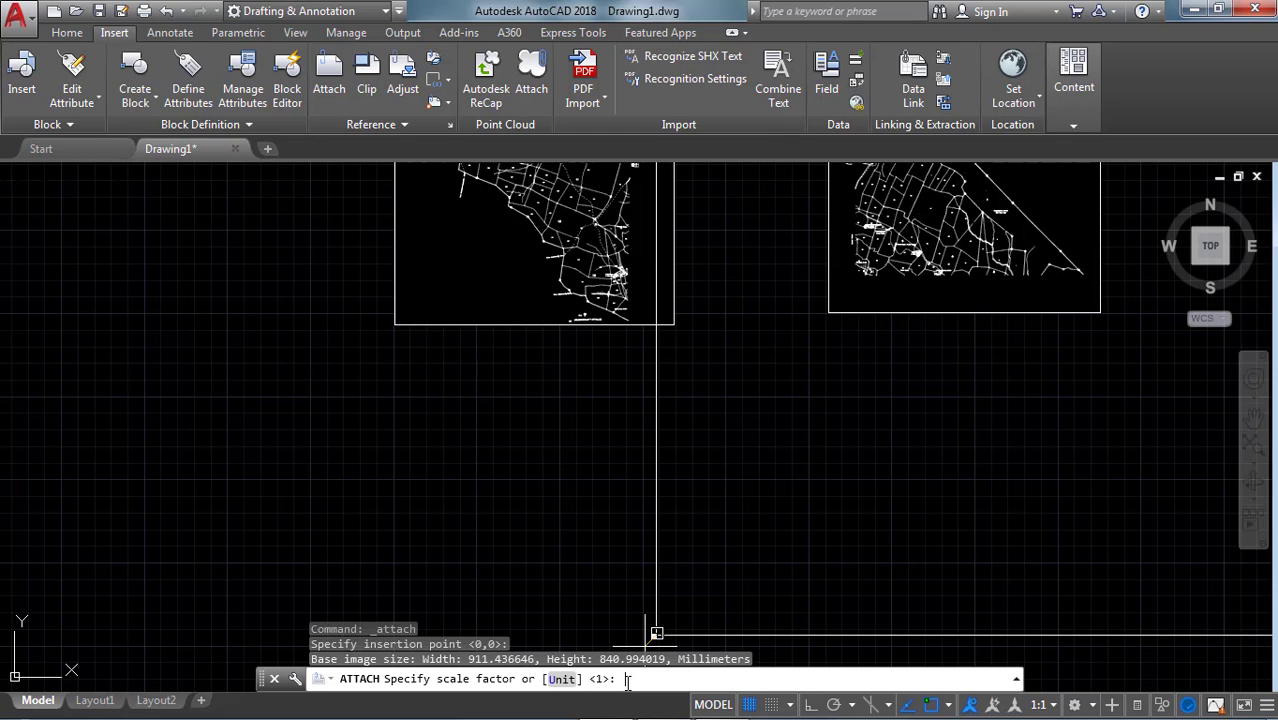
text(1)
key(Return)
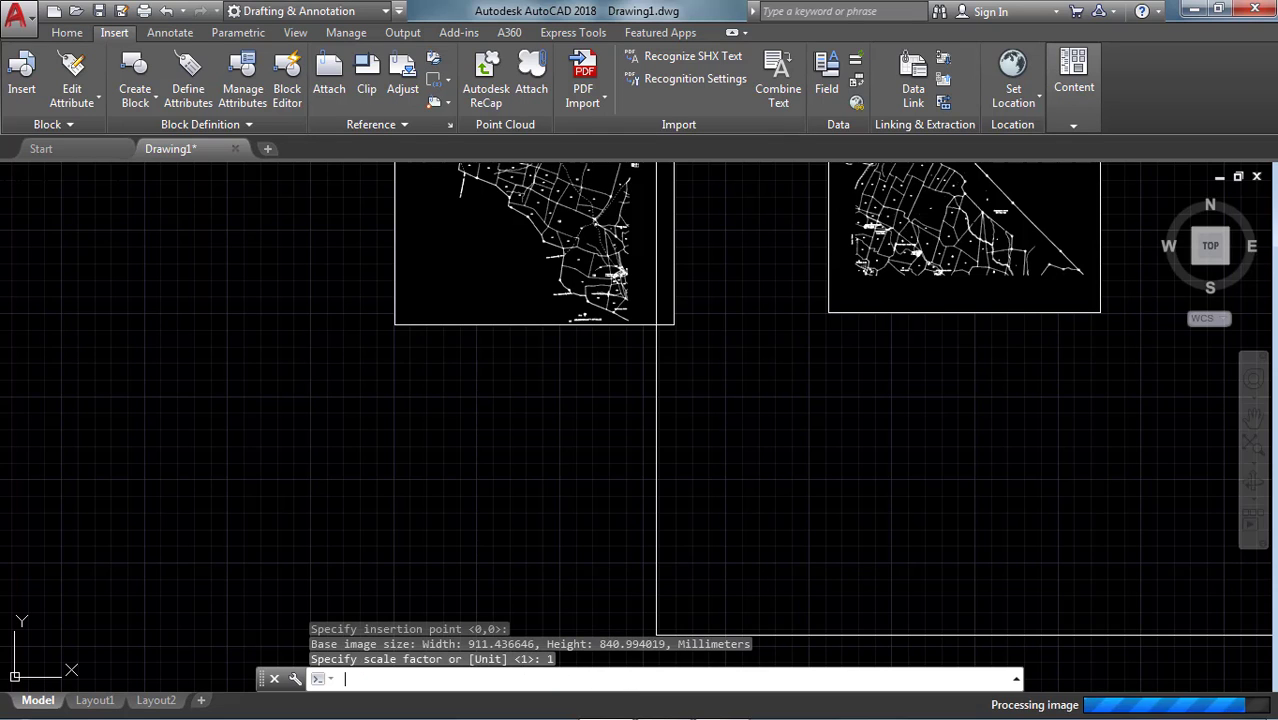
scroll(759, 302, down, 4)
middle_drag(649, 362, 514, 465)
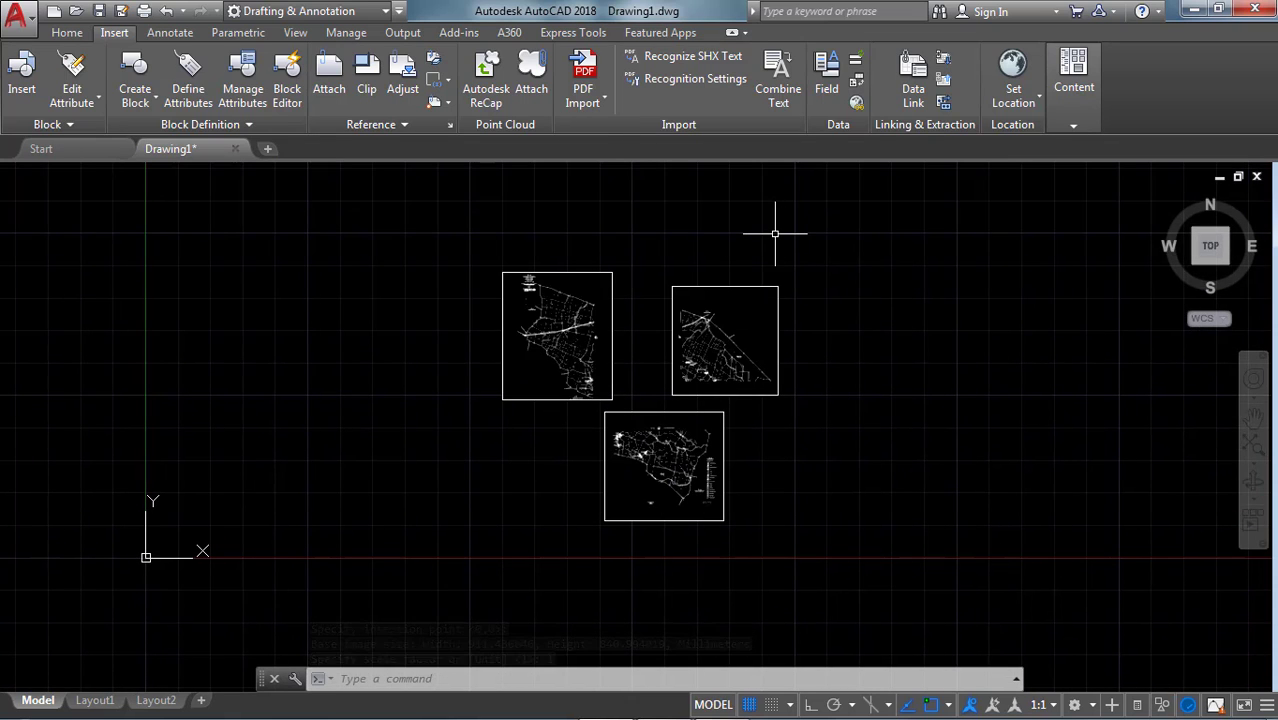
- Turn the grid off with F7 and start the ALIGN command with AL
key(F7)
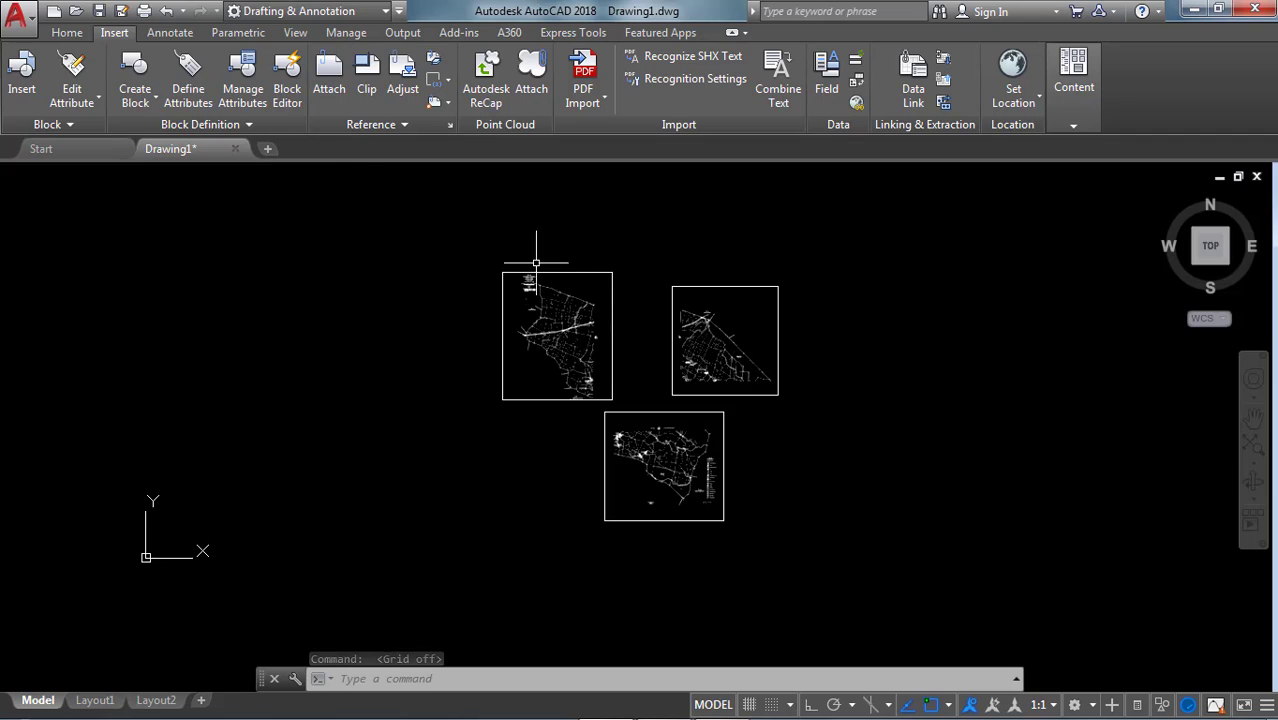
scroll(622, 314, up, 2)
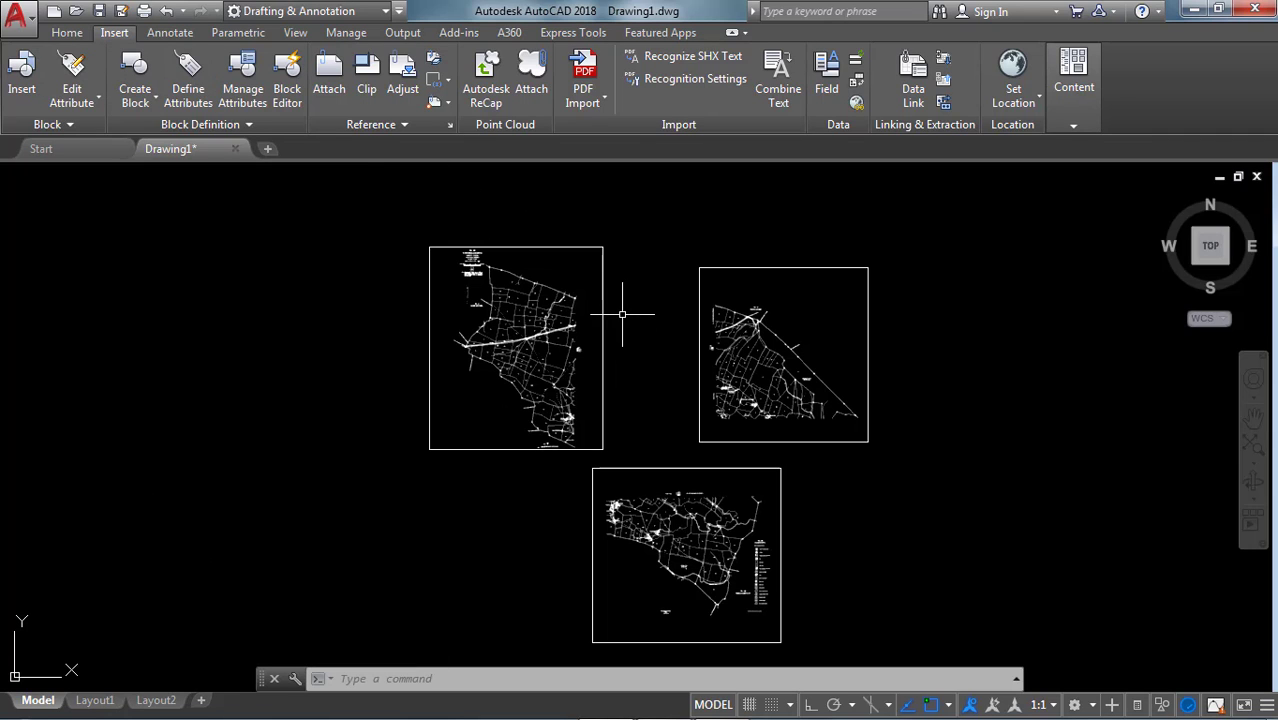
text(al)
key(Return)
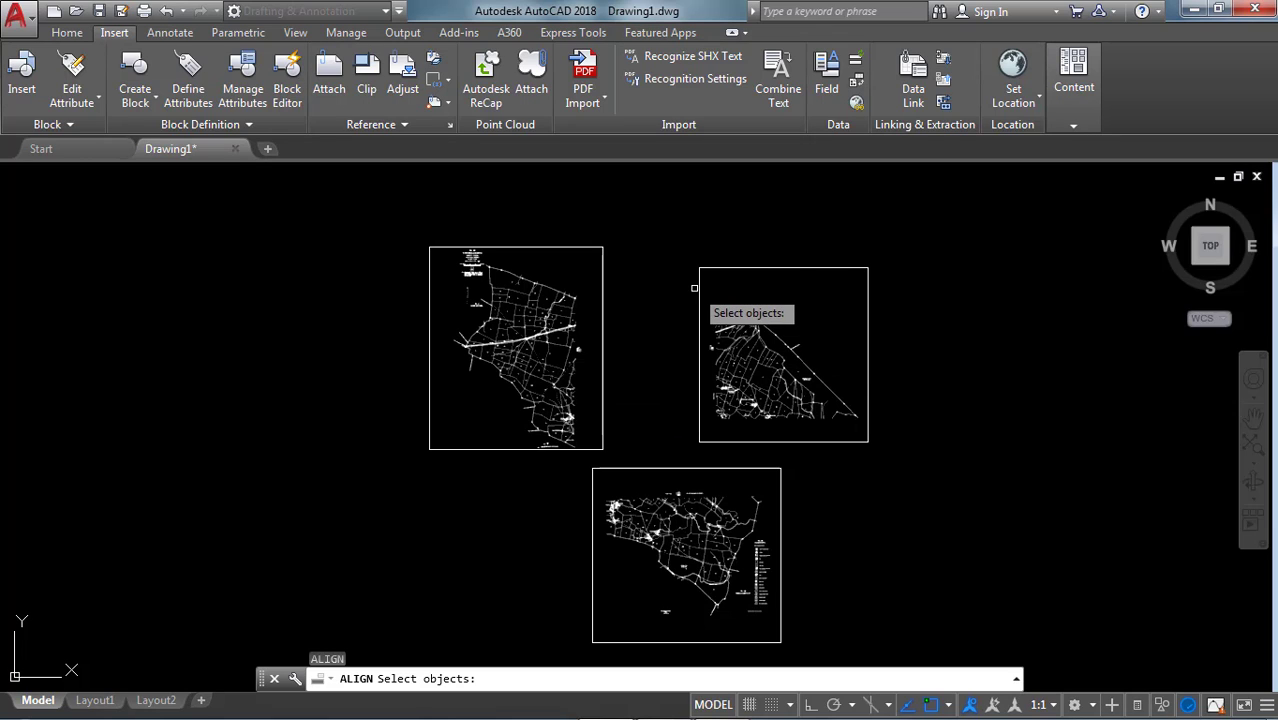
- Select the upper-left map image as the object to align
click(566, 247)
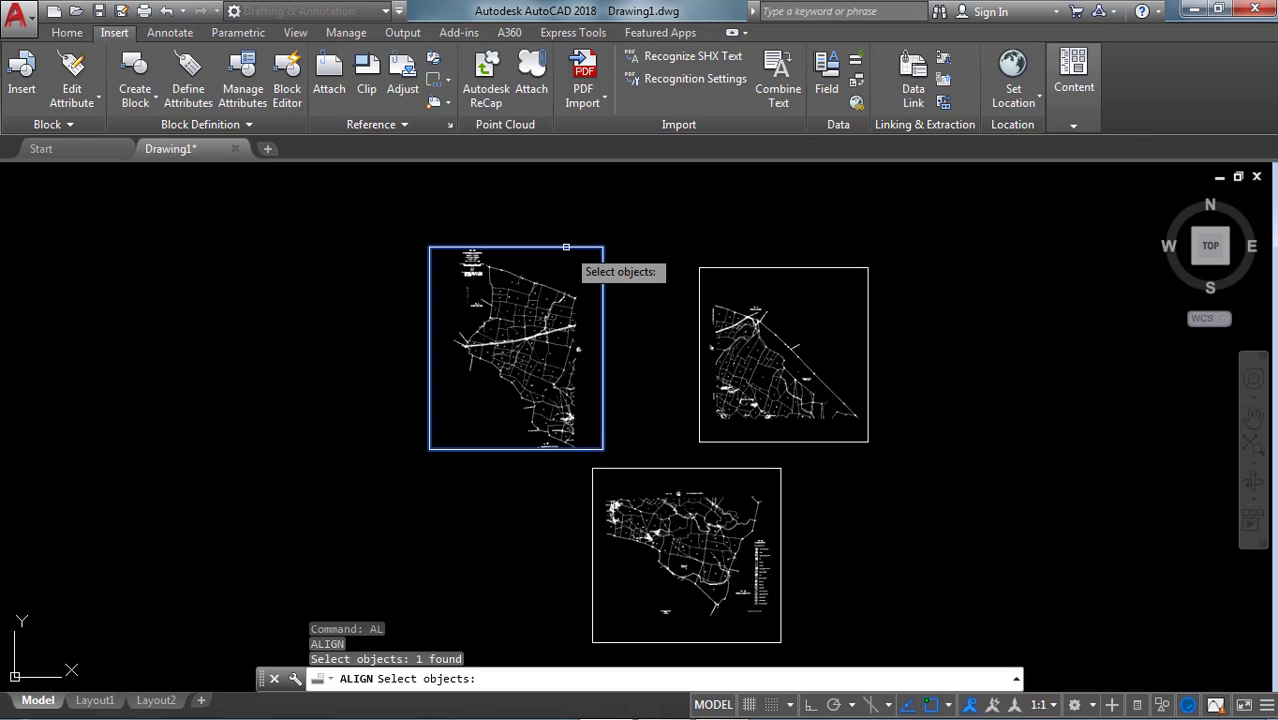
key(Return)
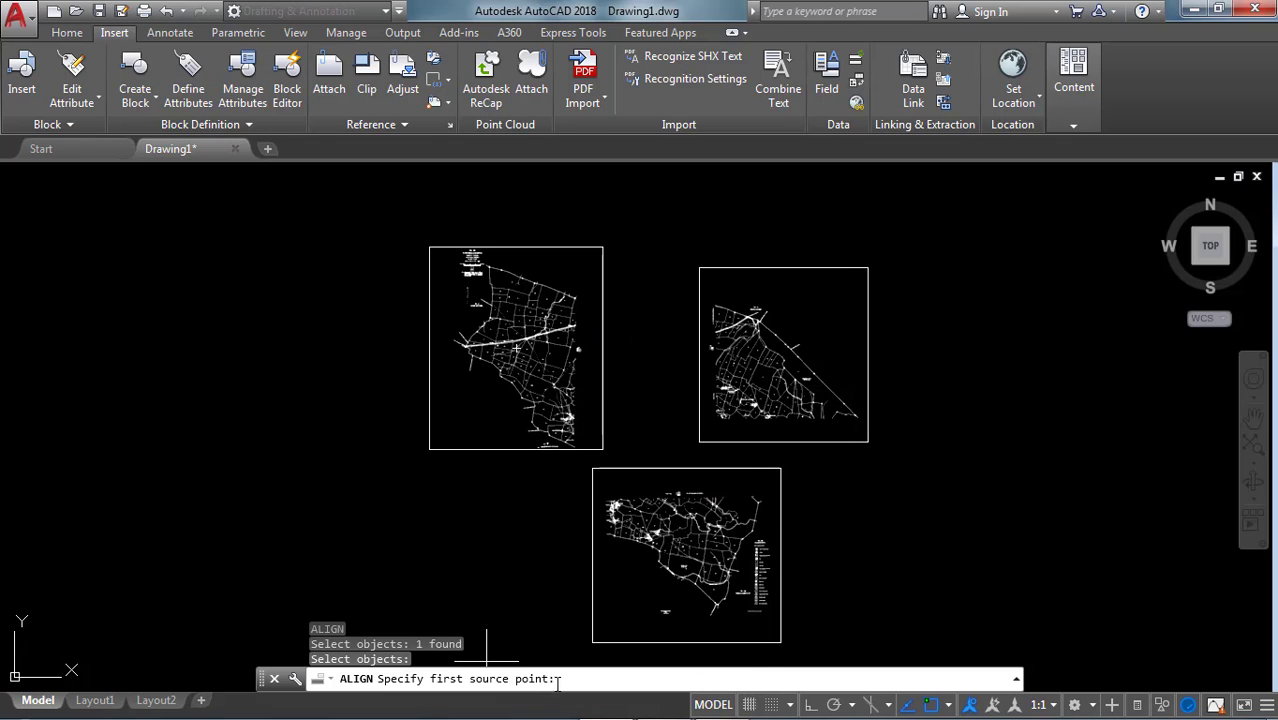
- Pair the road corner on the moving sheet with the matching corner on its neighbour
scroll(565, 315, up, 4)
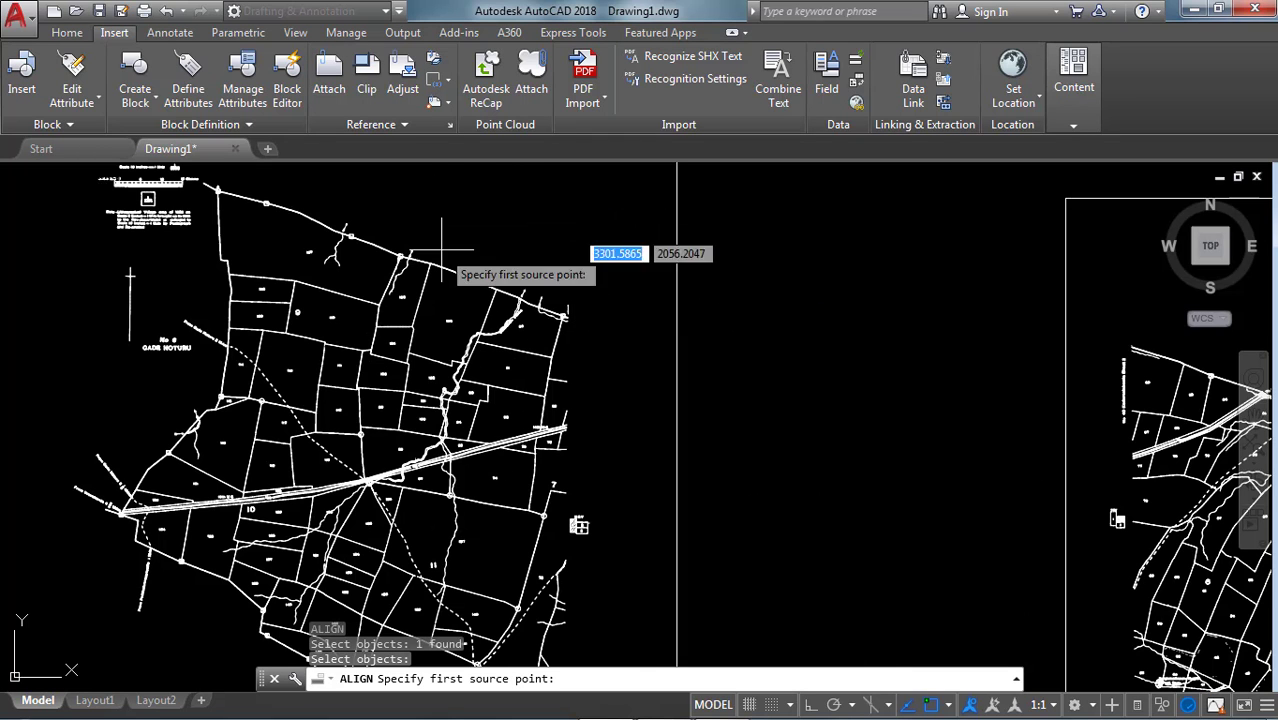
scroll(565, 320, up, 2)
scroll(568, 331, up, 4)
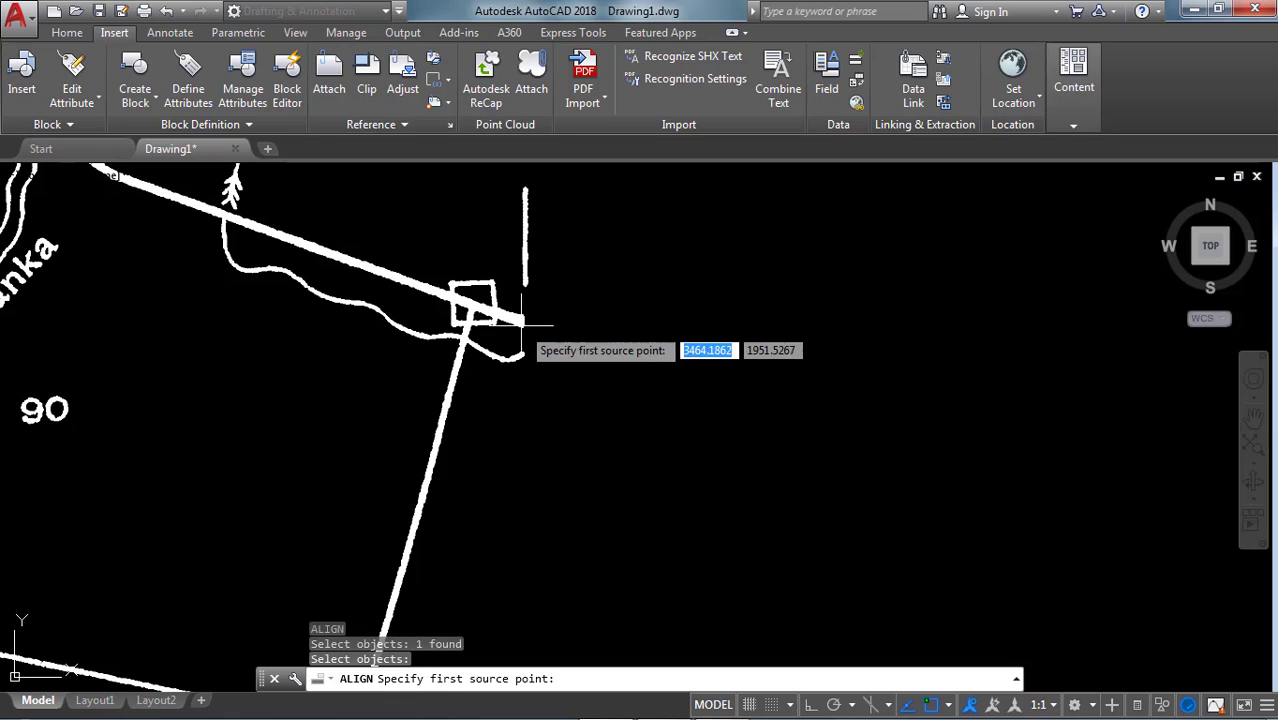
click(524, 322)
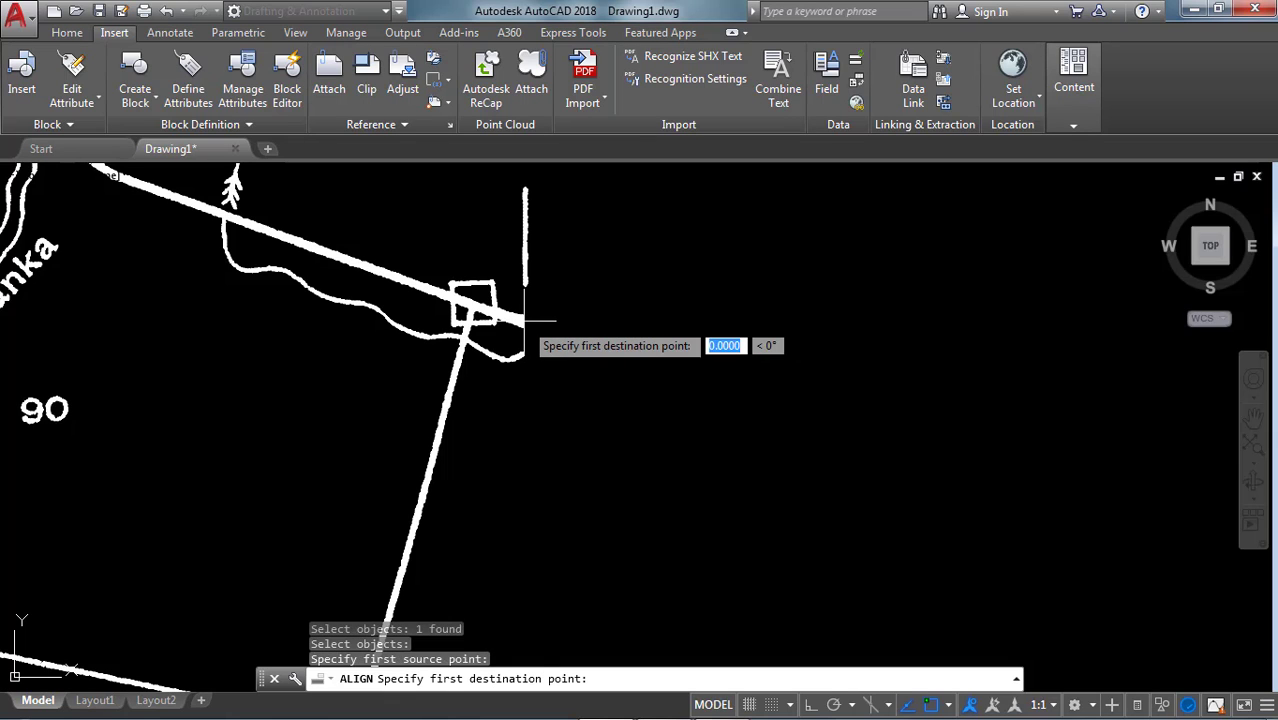
scroll(524, 322, down, 5)
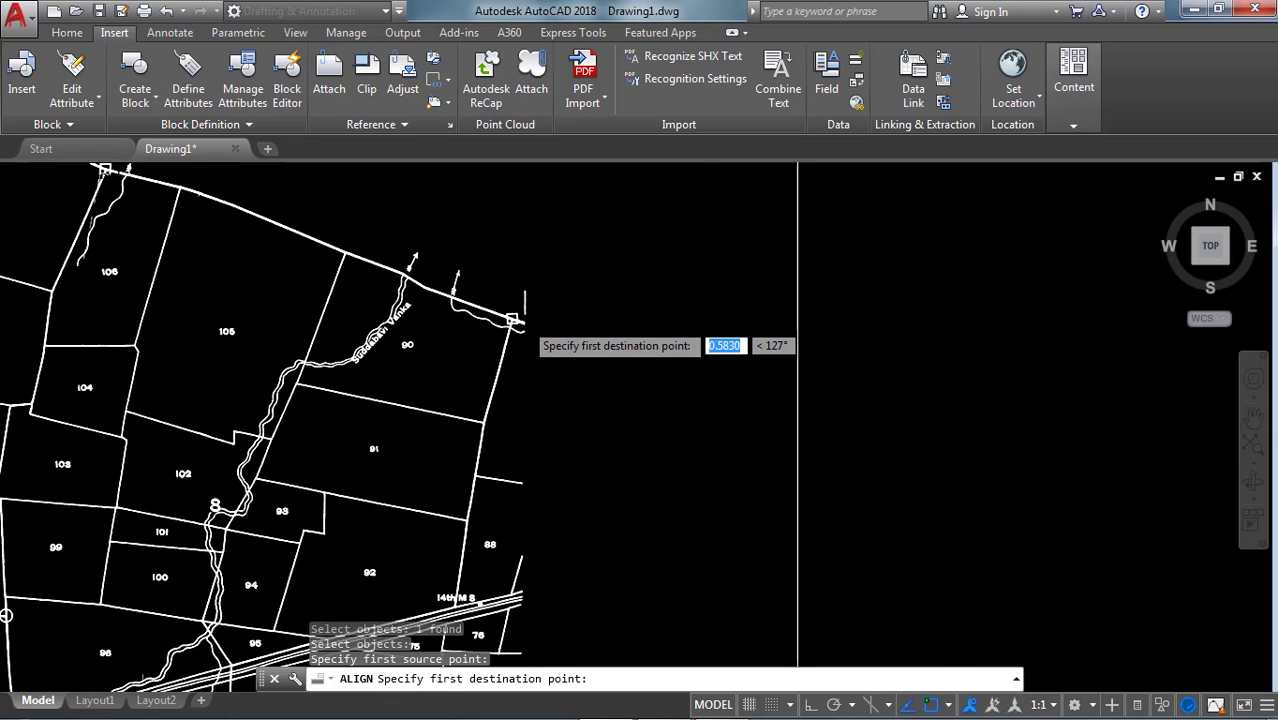
scroll(524, 322, down, 5)
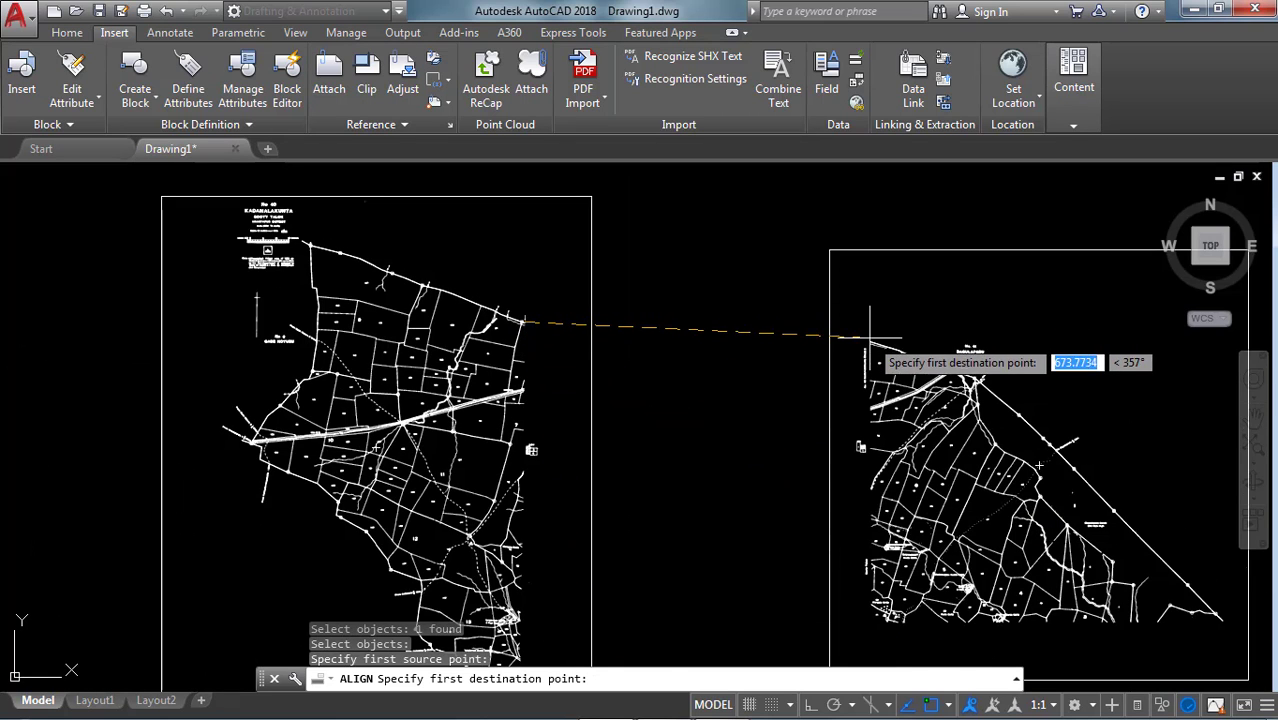
scroll(869, 340, up, 8)
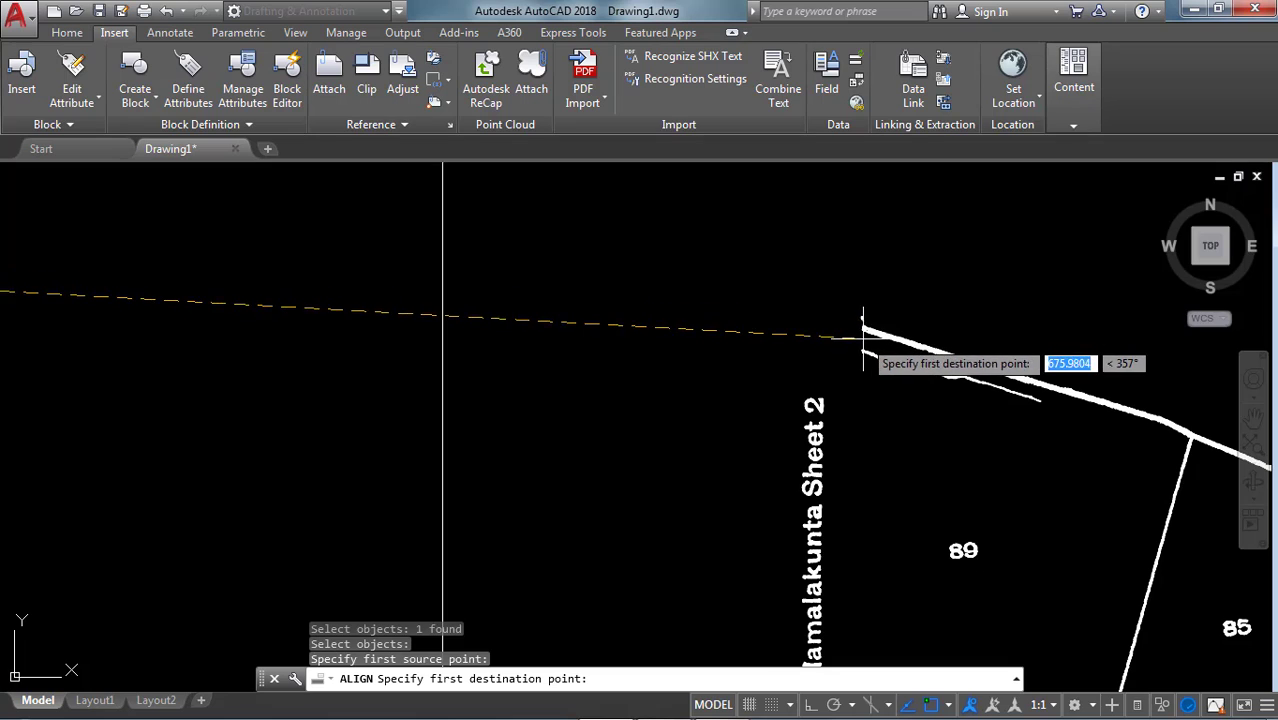
scroll(862, 332, up, 2)
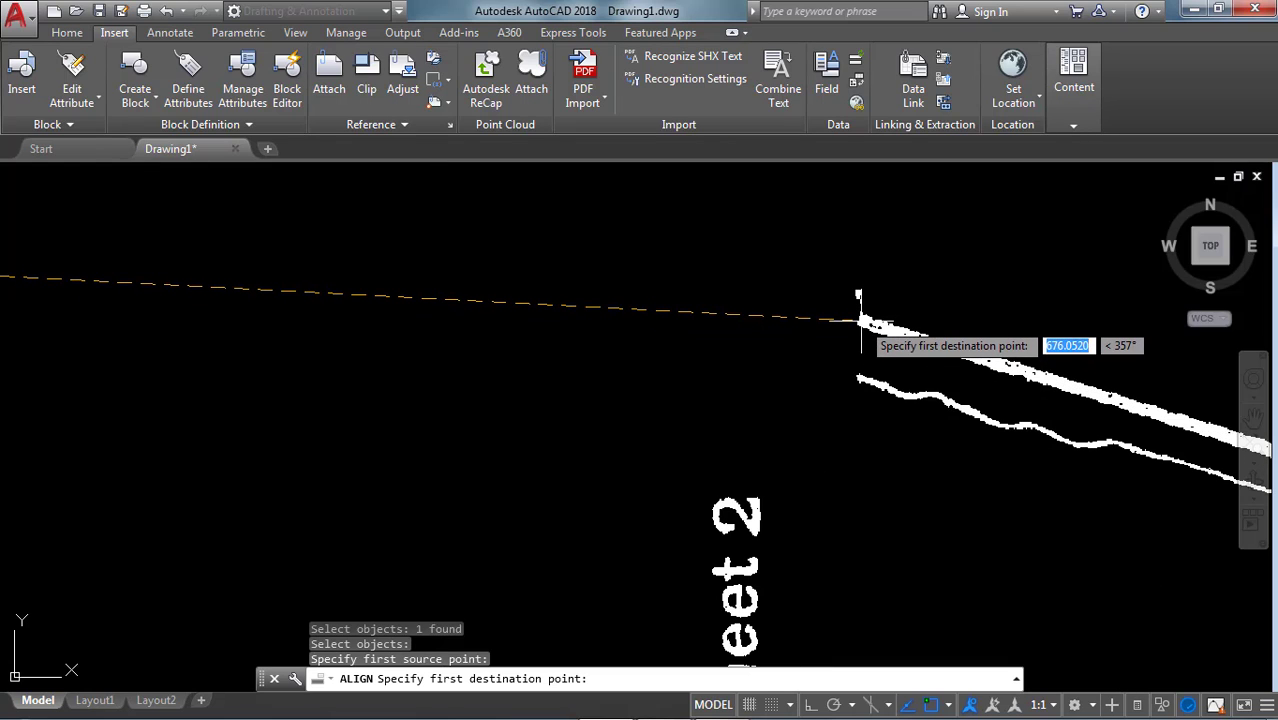
click(860, 320)
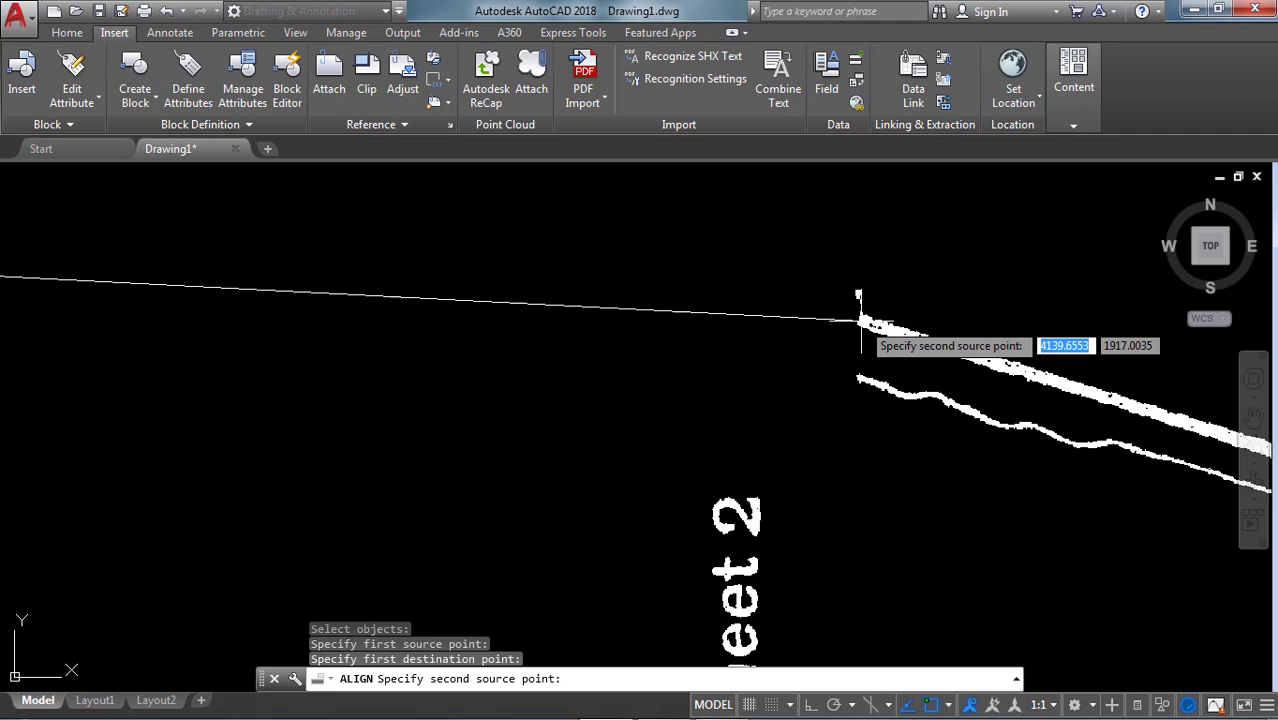
- Pair the road end with the point near Mangala Gutta and scale the sheet to fit
scroll(860, 320, down, 5)
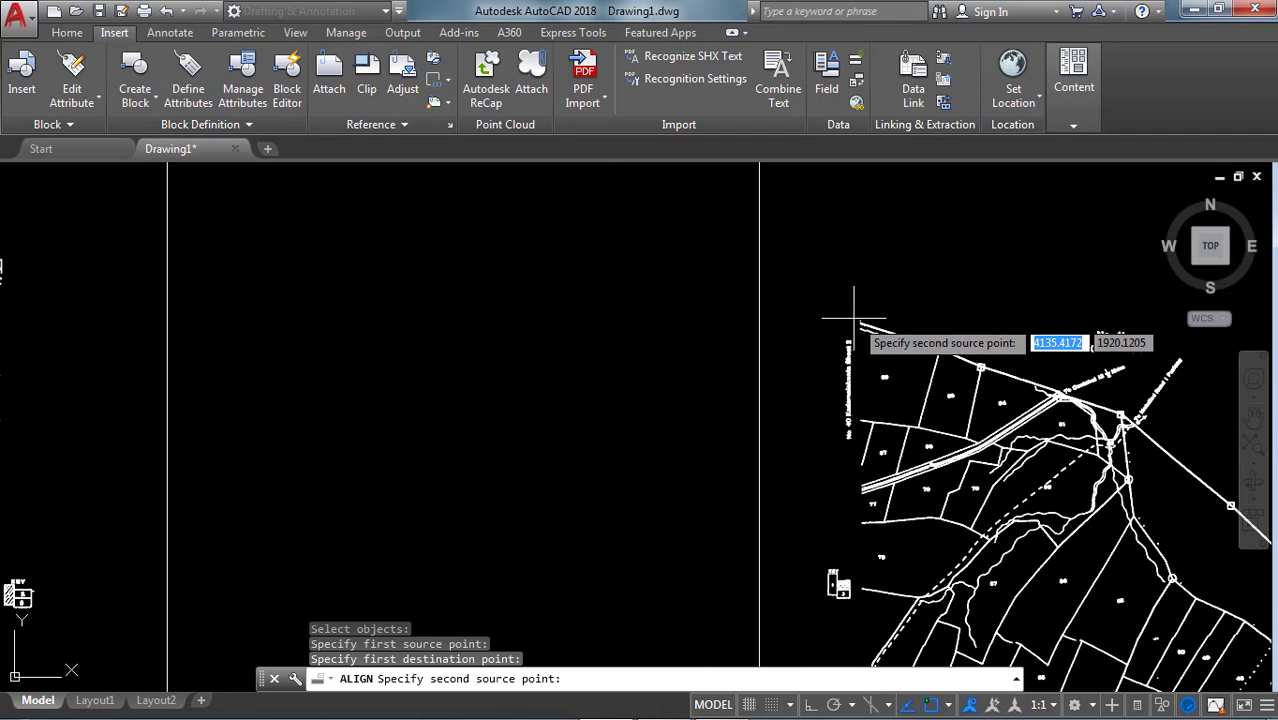
scroll(860, 325, down, 3)
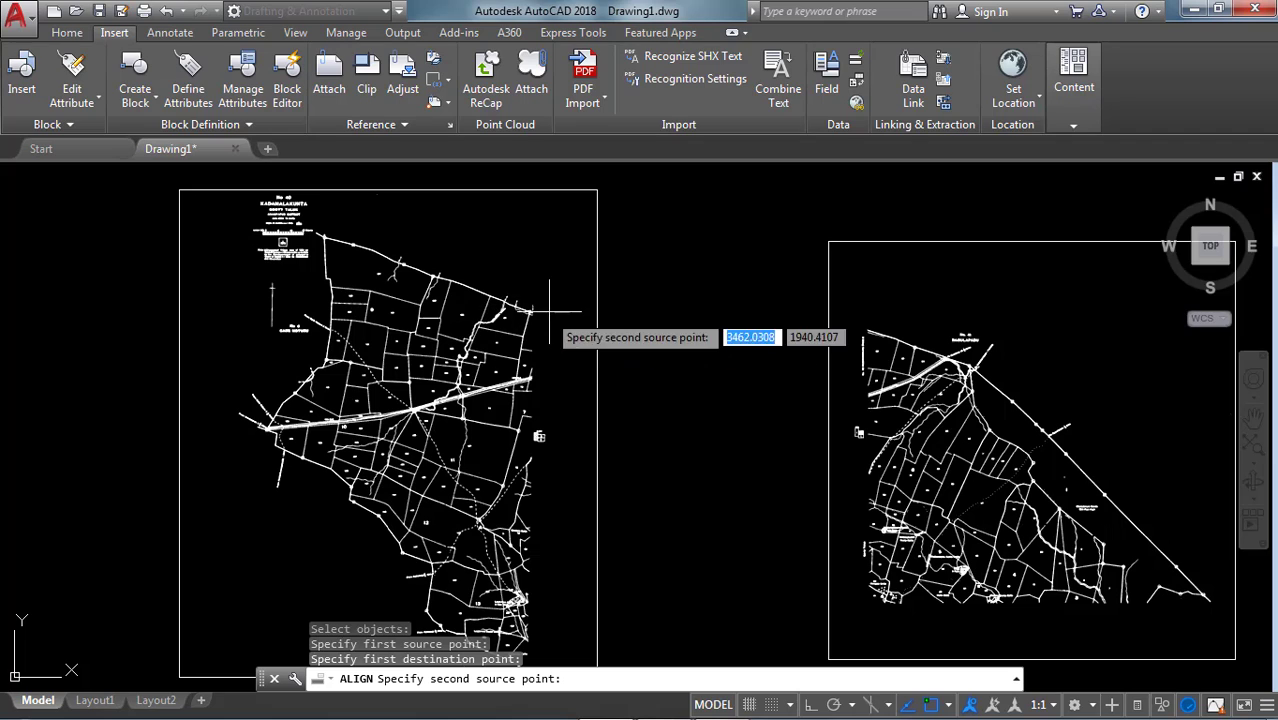
scroll(540, 313, up, 4)
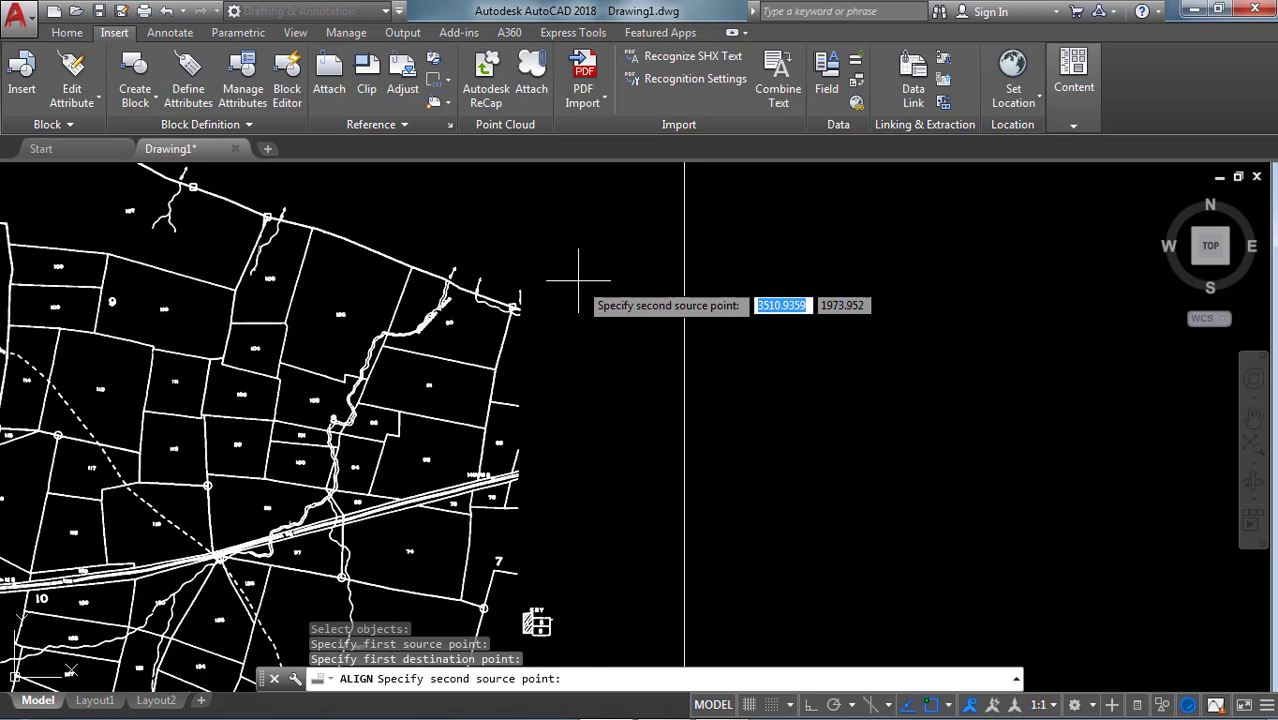
scroll(595, 310, down, 5)
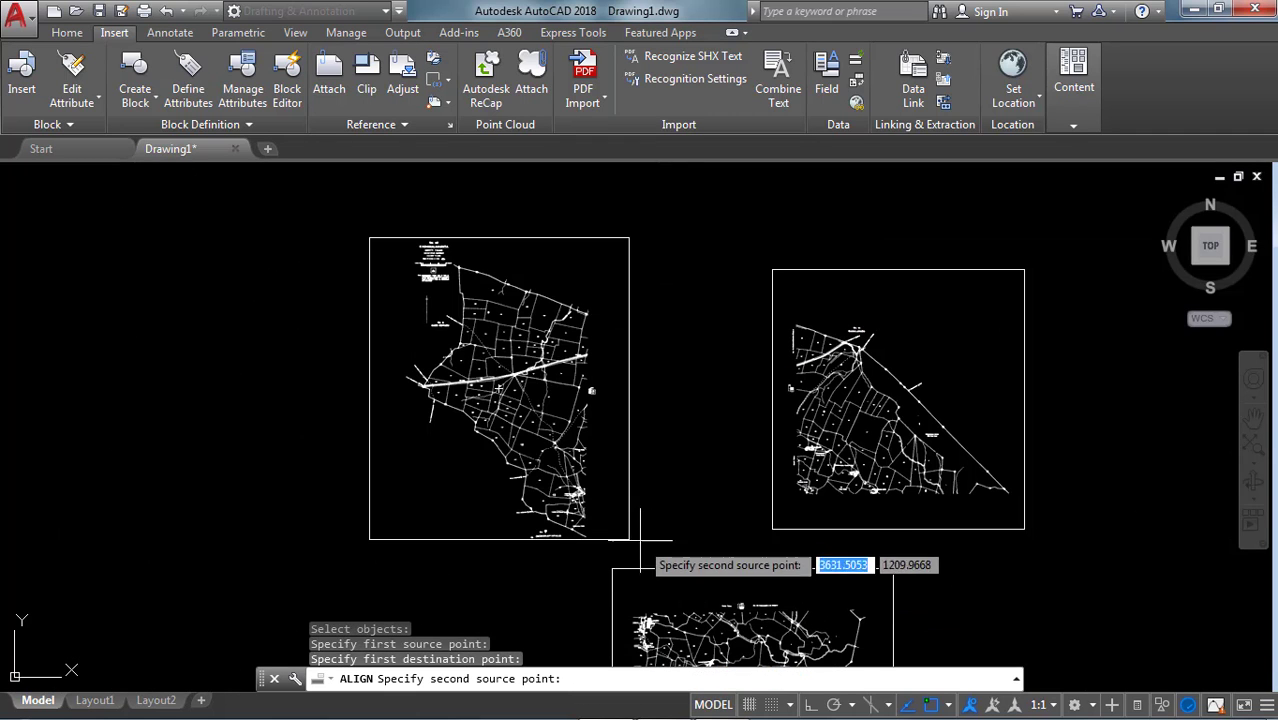
scroll(590, 468, up, 4)
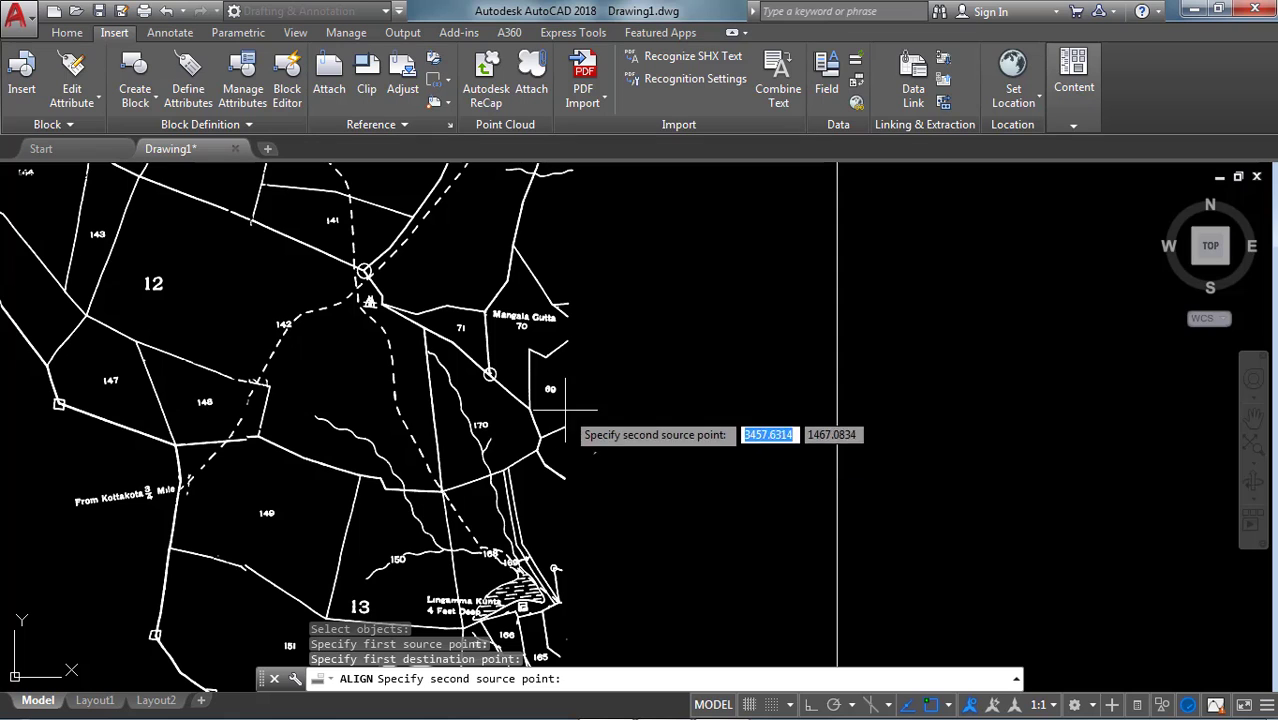
scroll(589, 449, down, 2)
scroll(589, 449, up, 5)
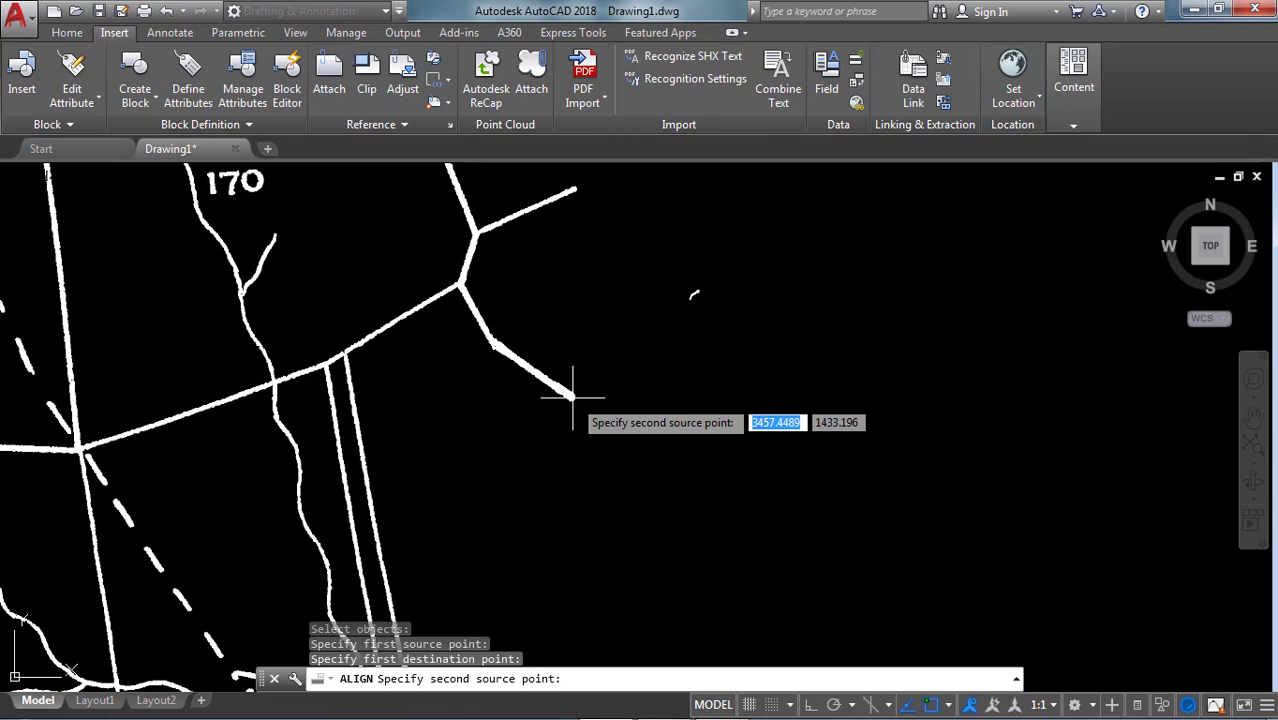
click(575, 397)
scroll(576, 393, down, 3)
scroll(577, 391, down, 3)
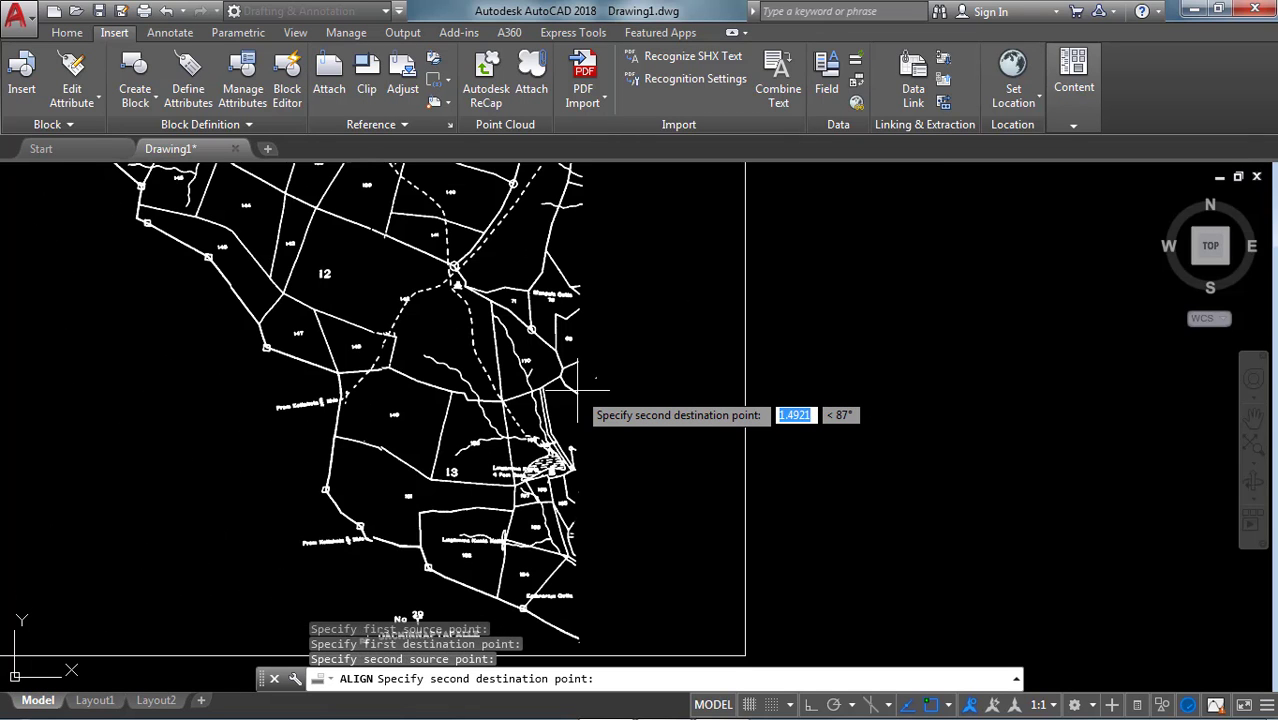
scroll(577, 391, down, 4)
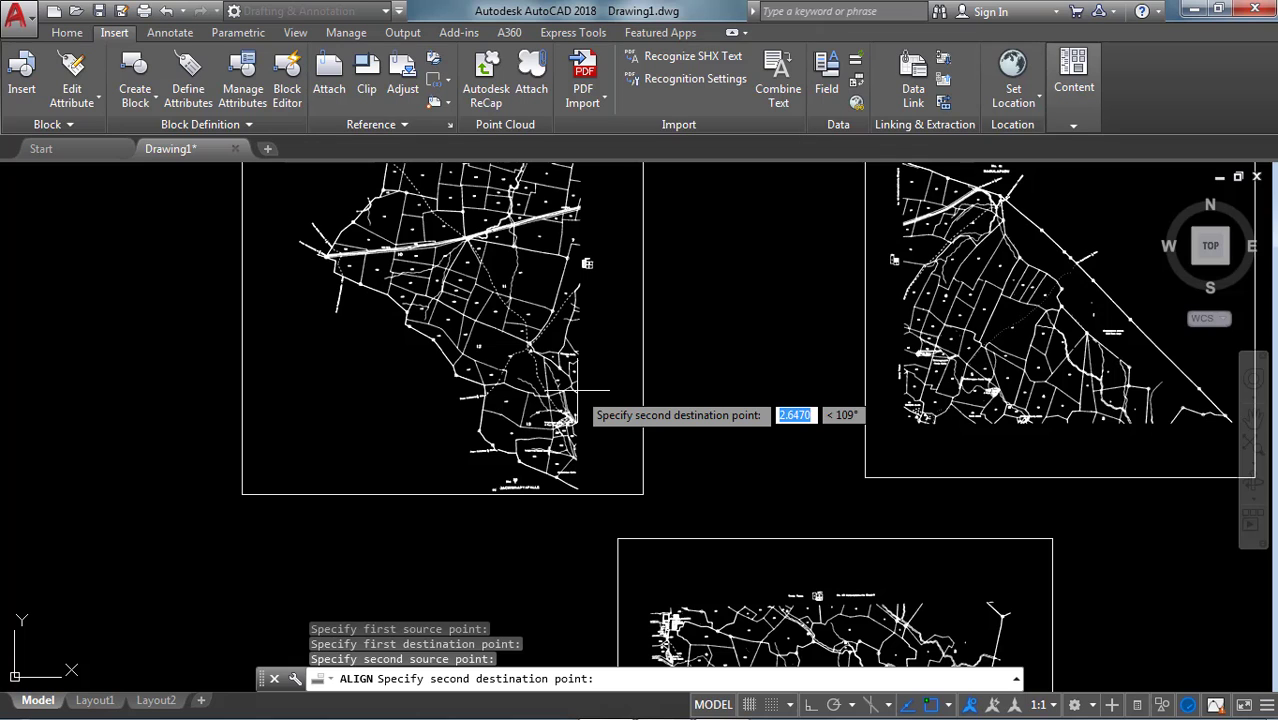
scroll(895, 405, up, 6)
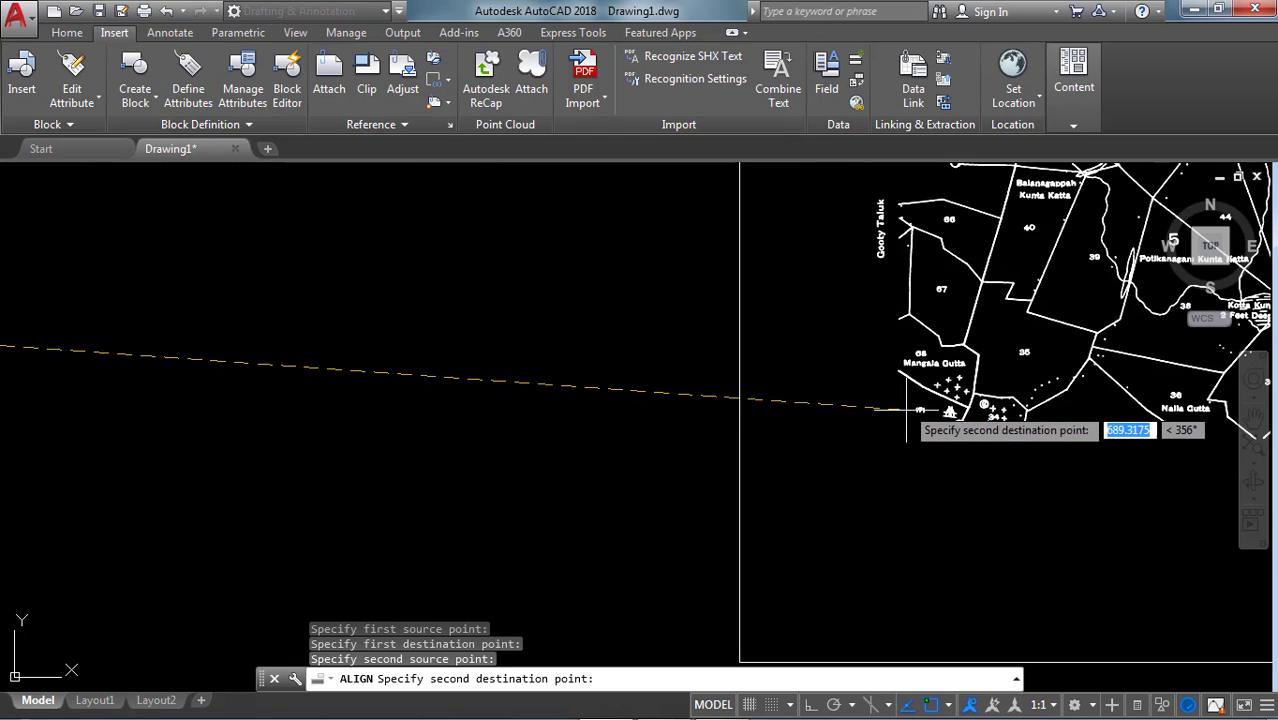
scroll(910, 385, up, 6)
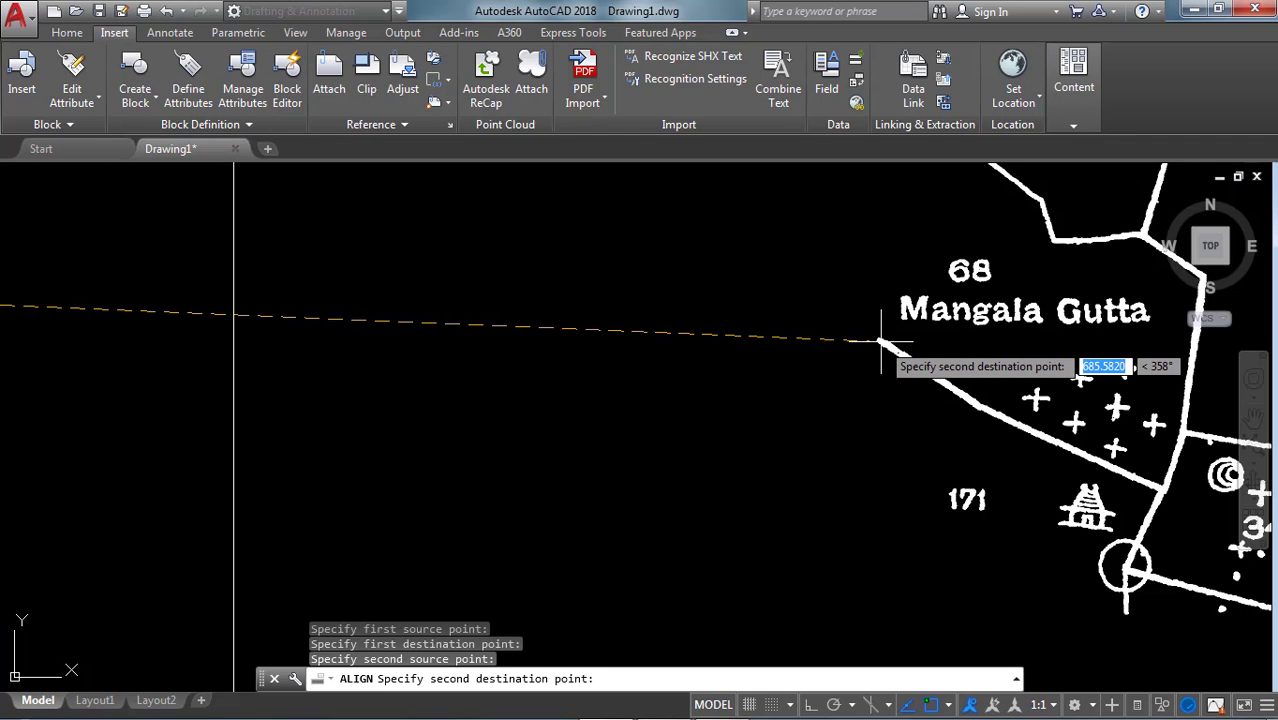
click(879, 341)
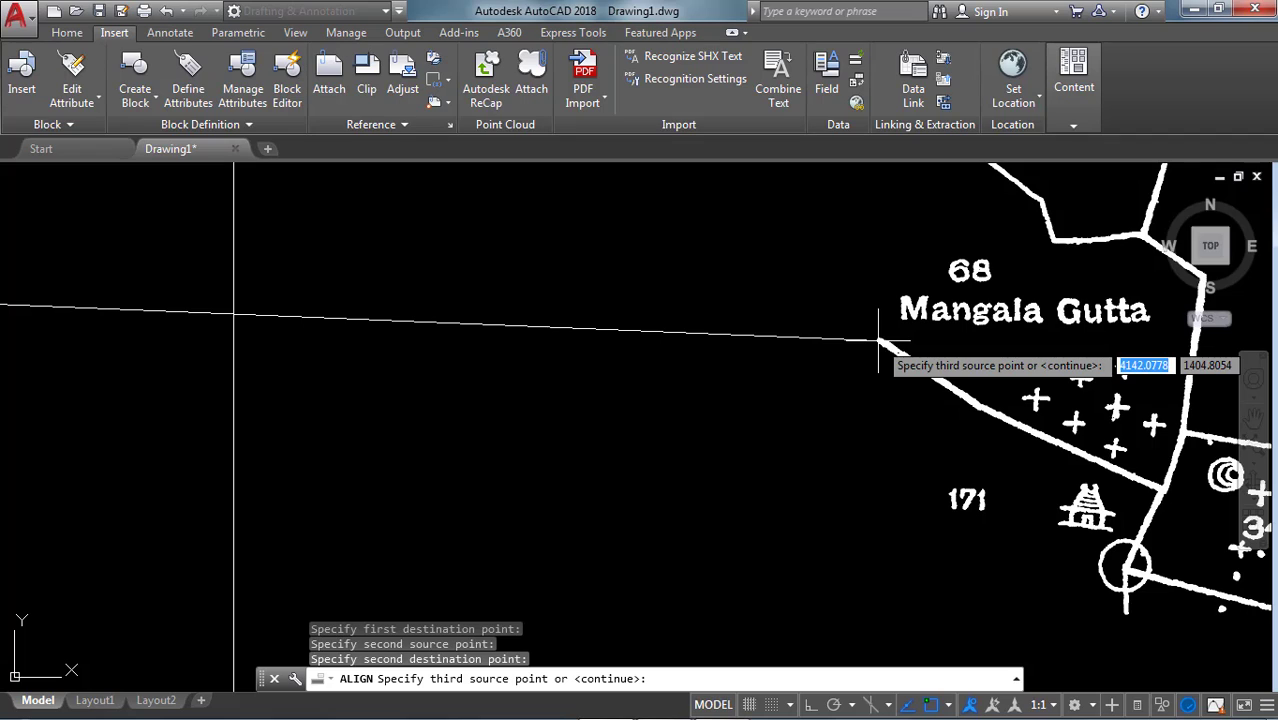
key(Return)
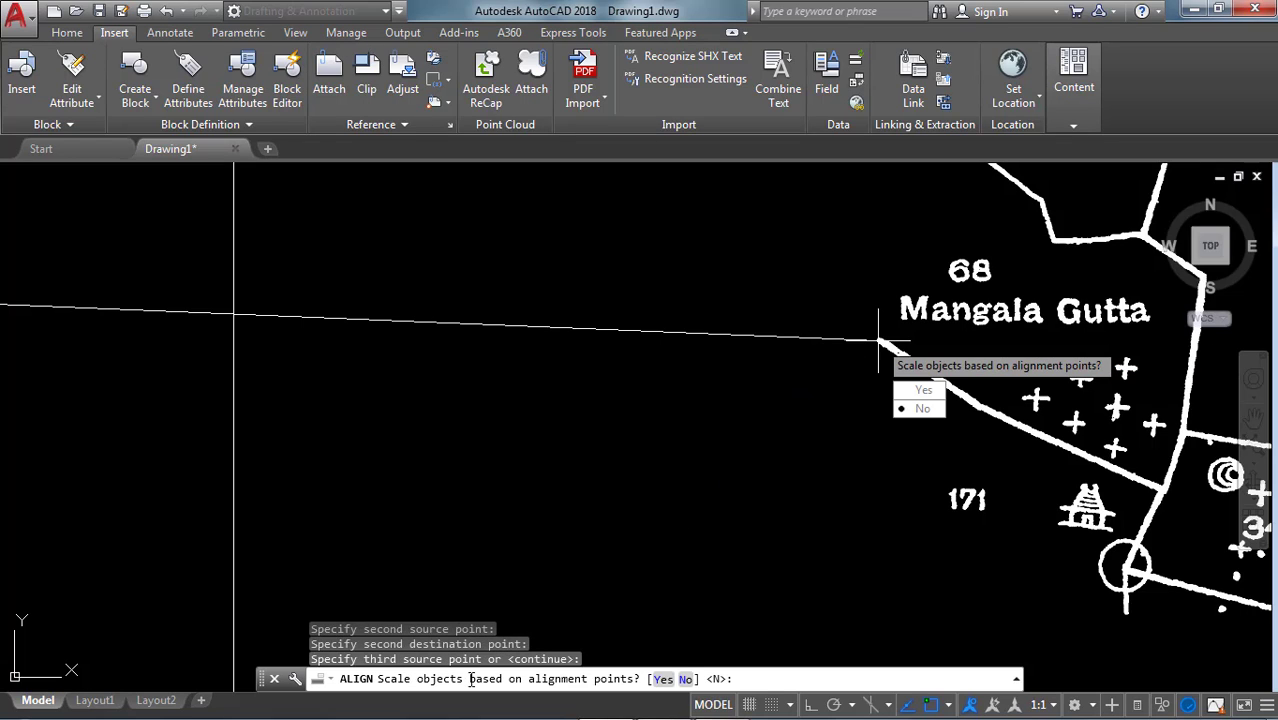
click(663, 679)
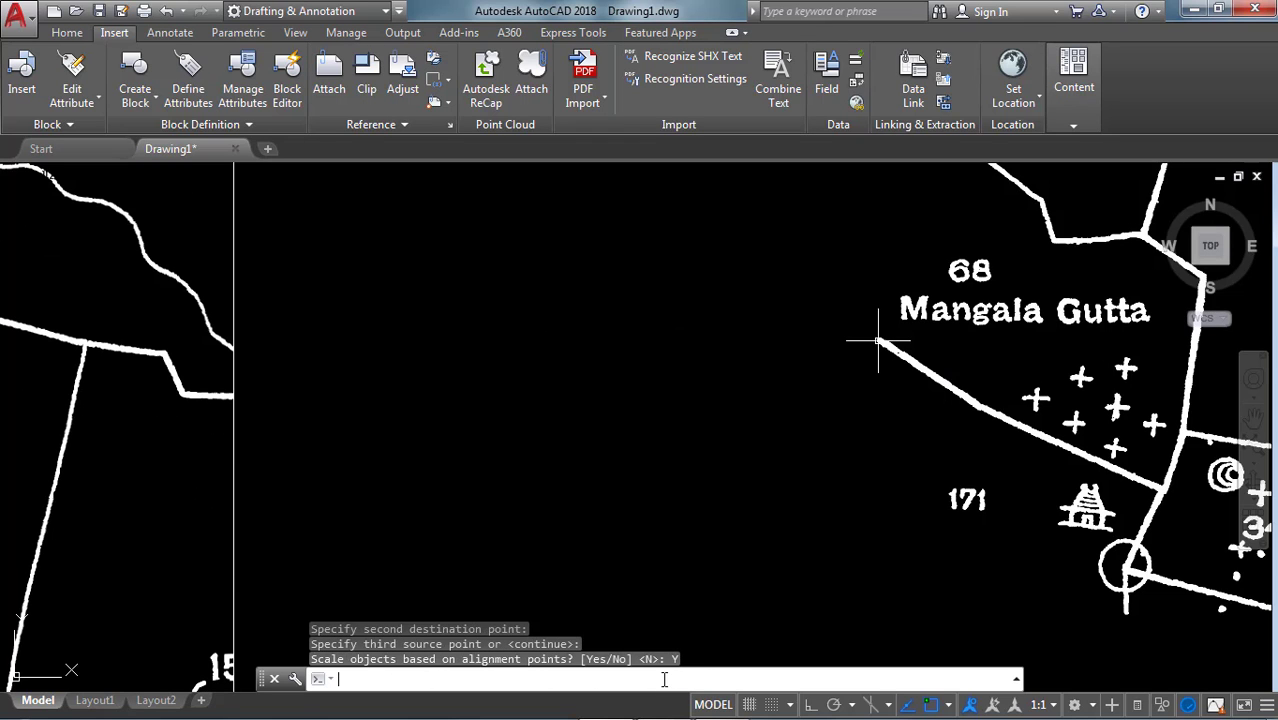
scroll(700, 410, down, 2)
- Run TRANSPARENCY on both upper map images and set it to OFF
scroll(695, 392, down, 6)
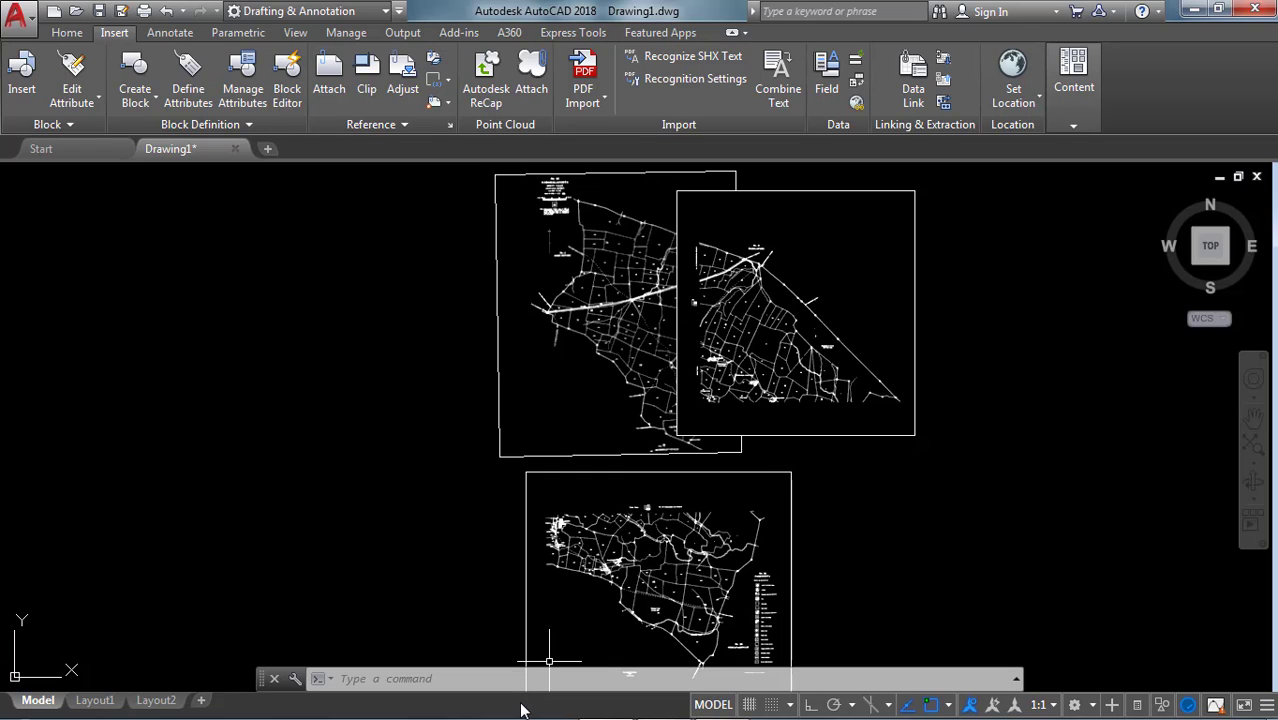
text(t)
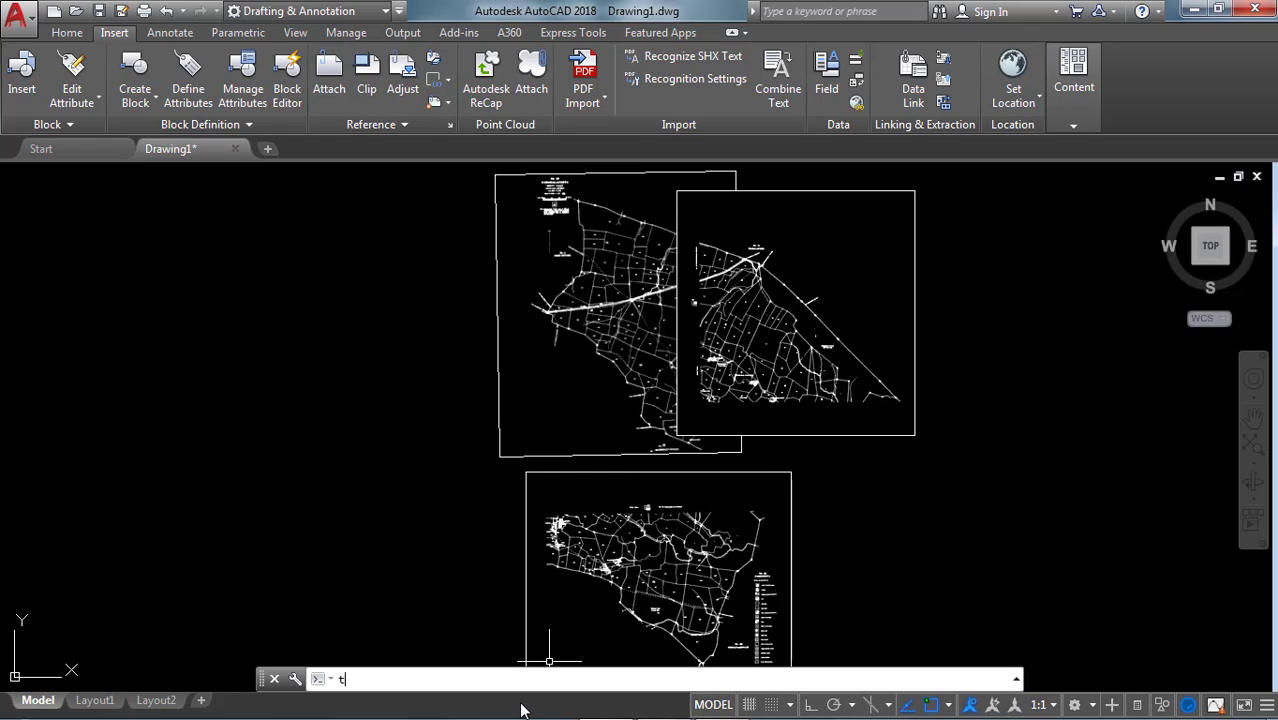
text(rans)
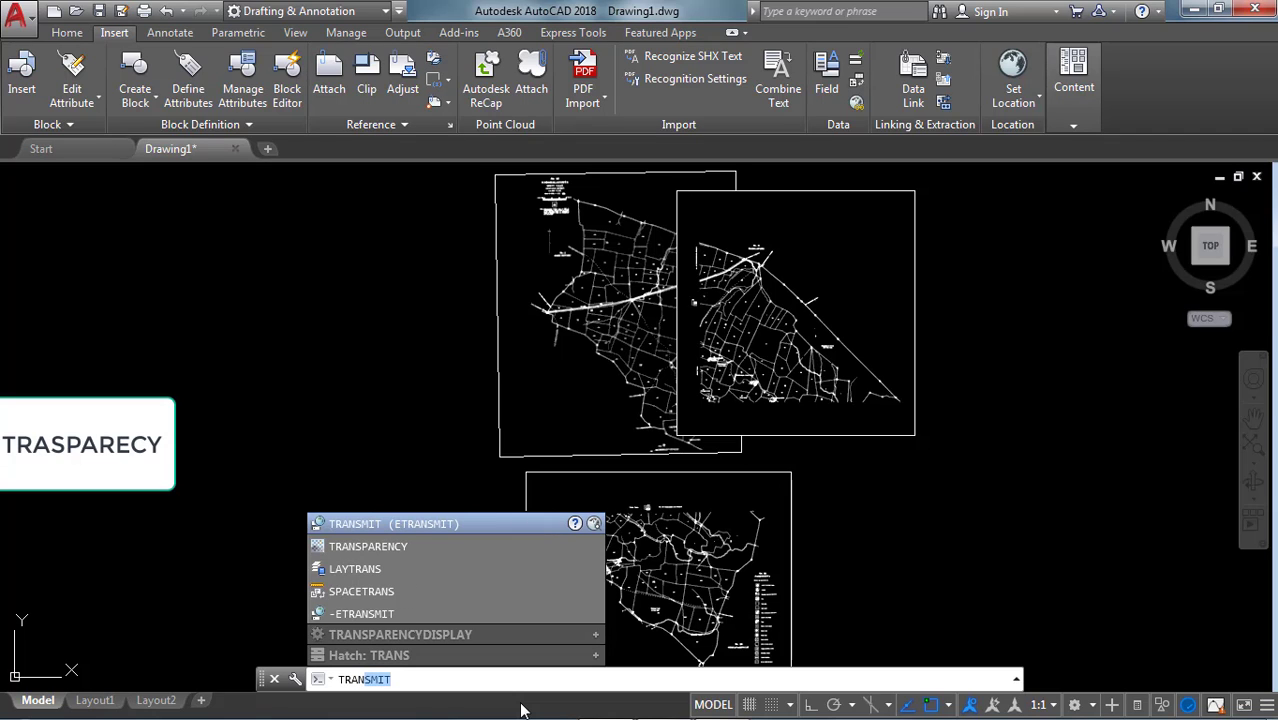
click(389, 545)
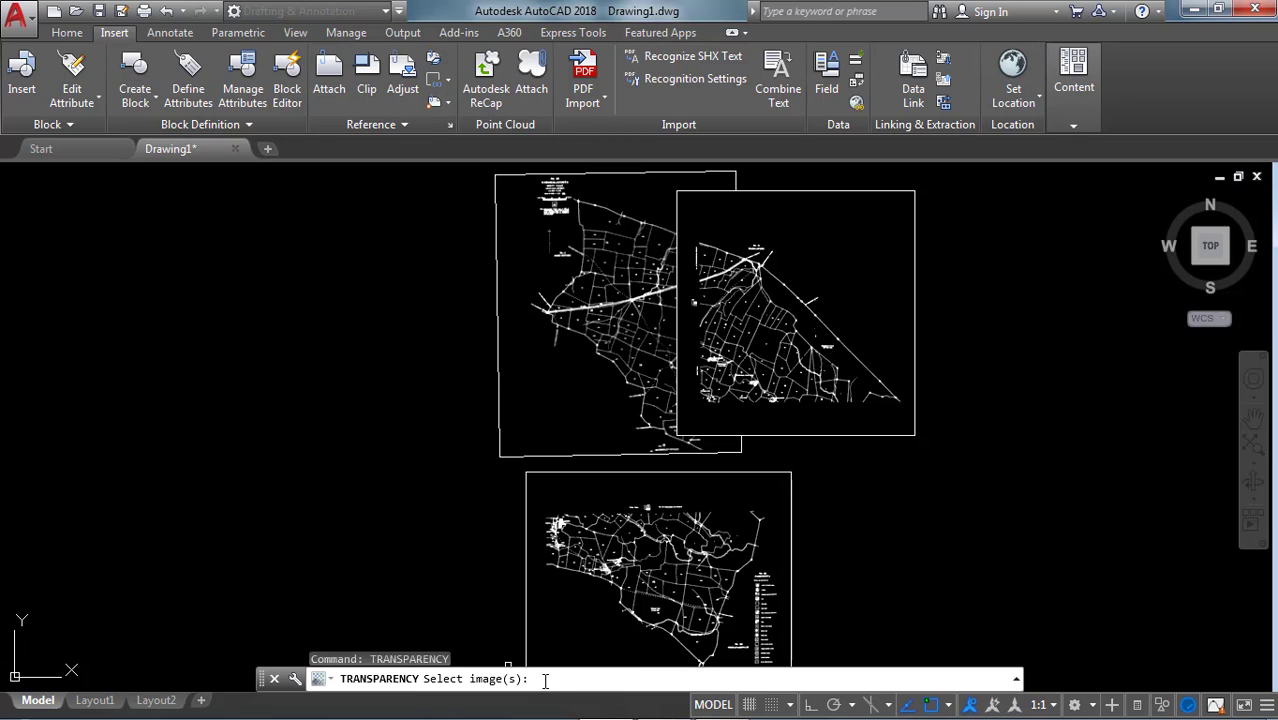
click(632, 171)
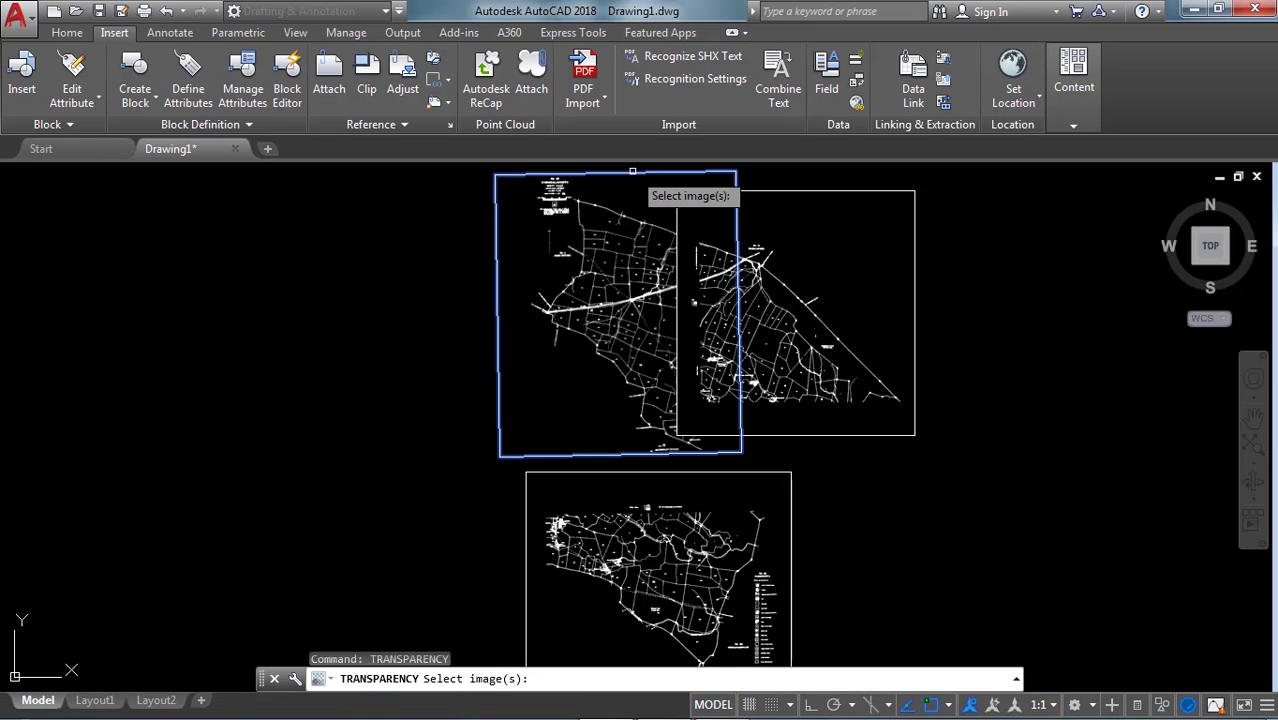
click(795, 189)
key(Return)
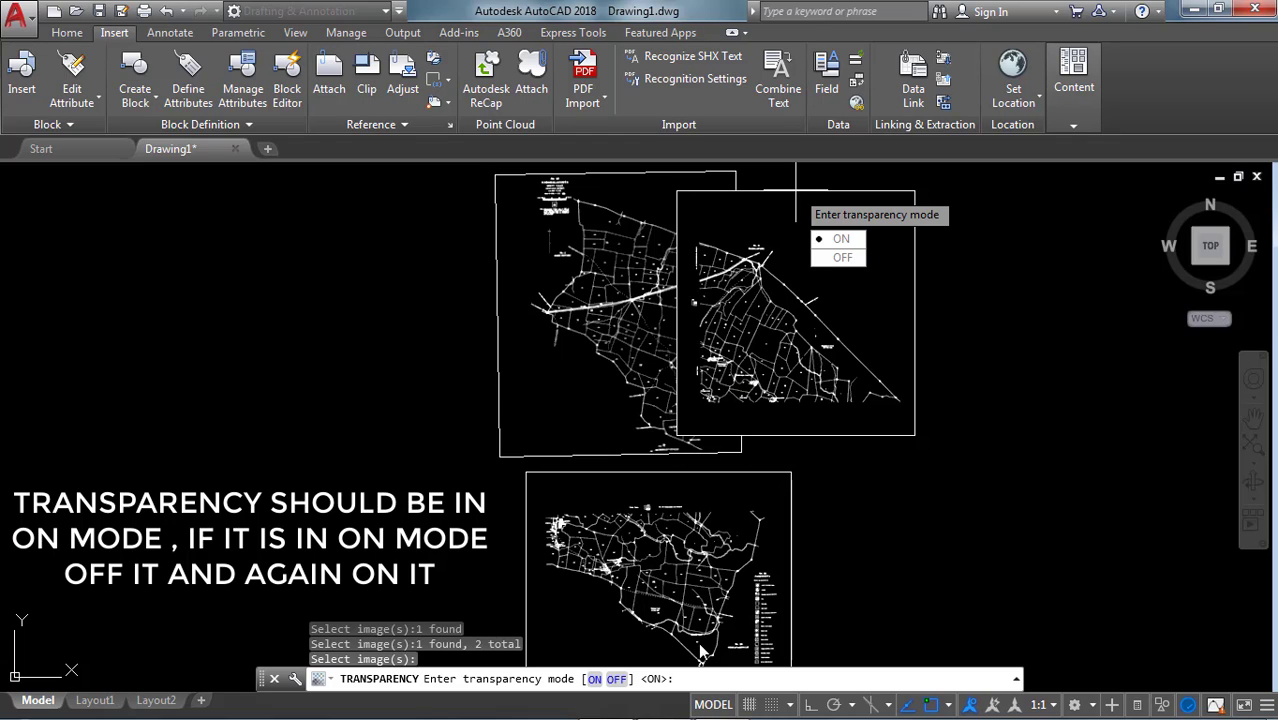
click(617, 680)
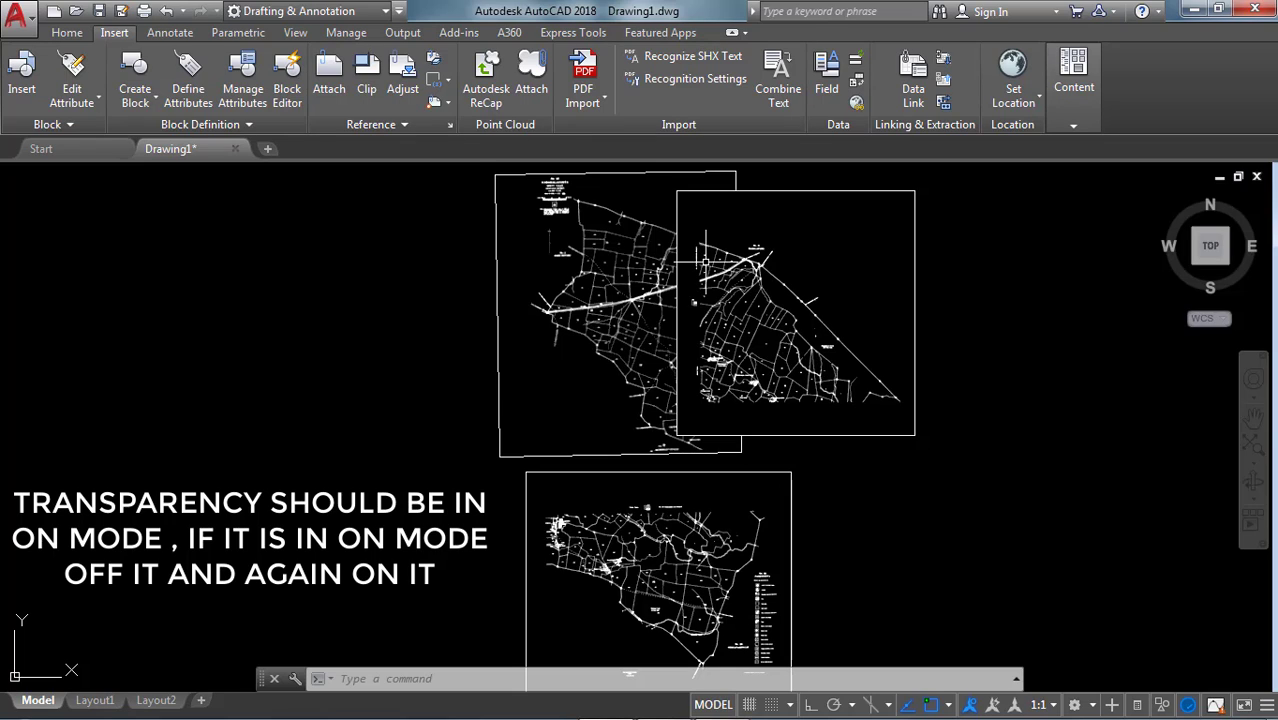
- Run TRANSPARENCY again on both upper map images and set it to ON
key(Return)
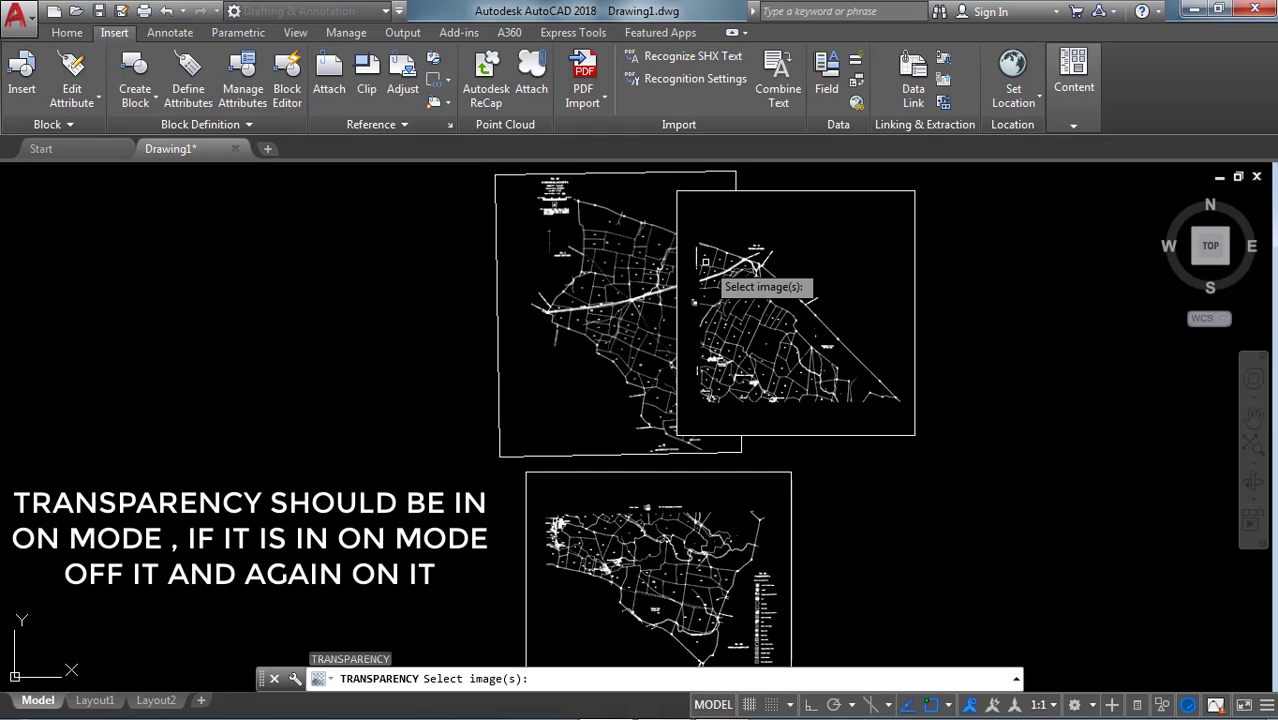
click(610, 172)
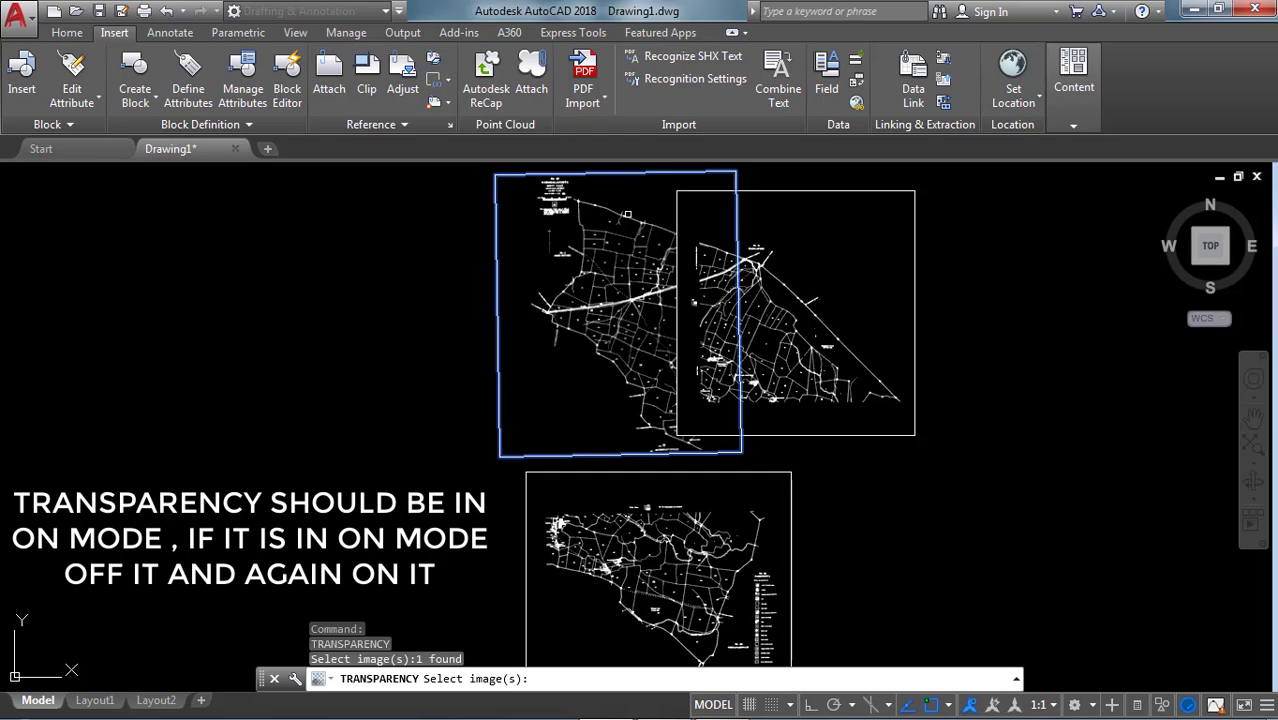
click(771, 188)
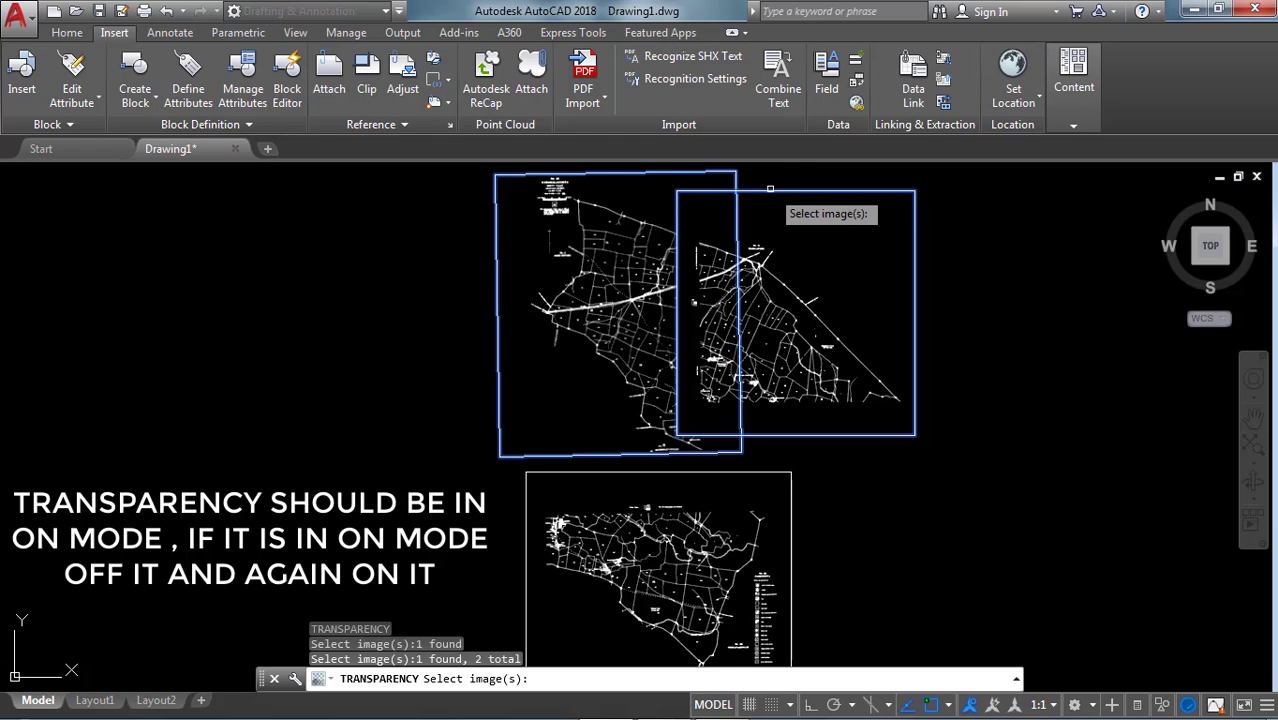
key(Return)
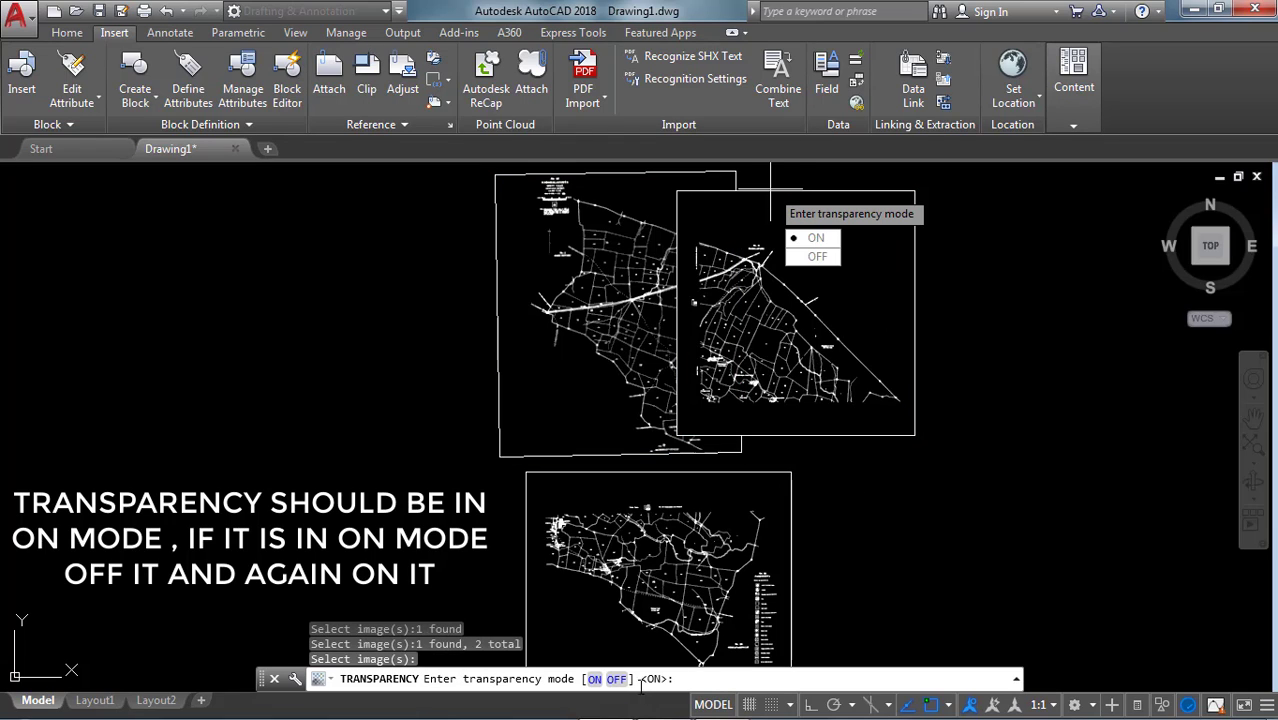
click(594, 679)
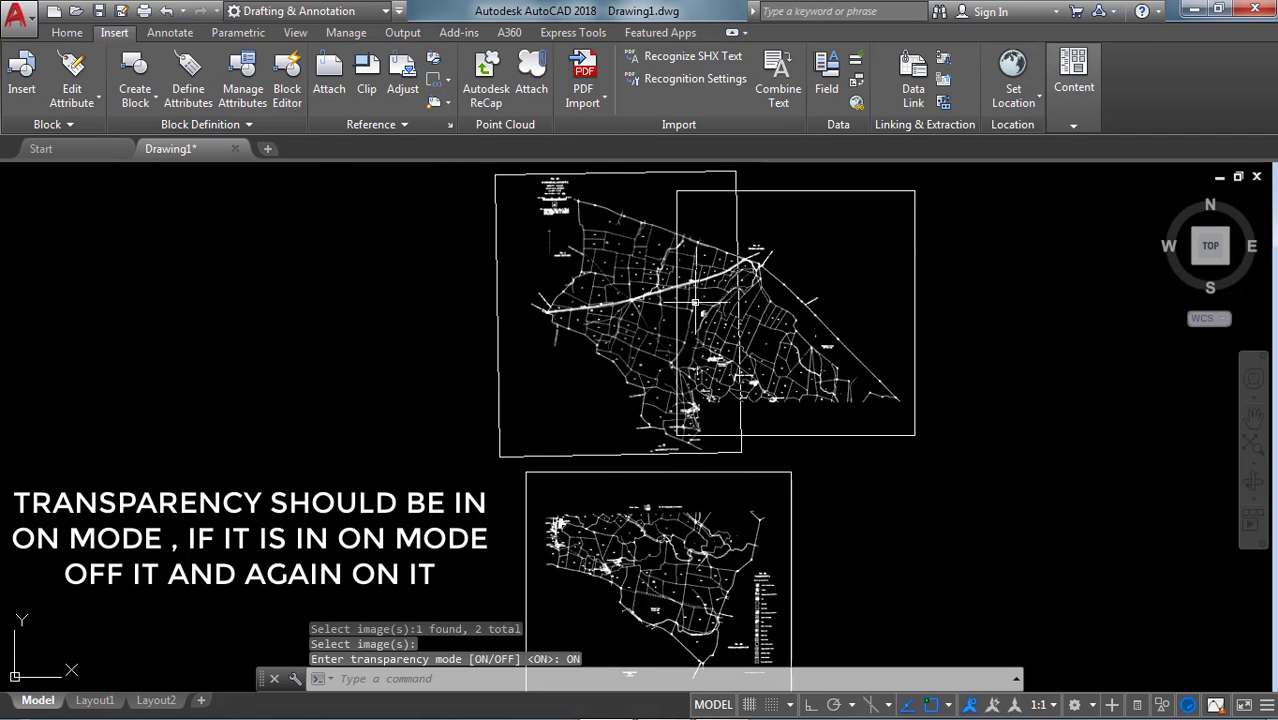
scroll(700, 255, up, 5)
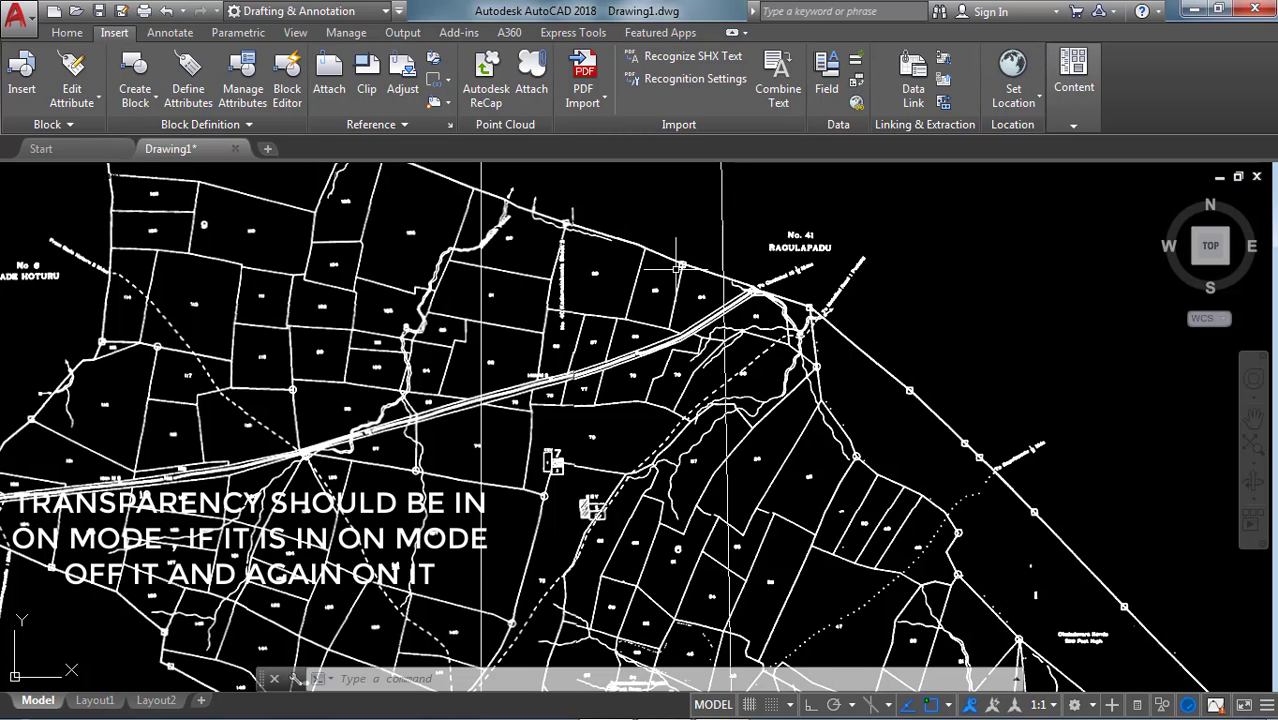
scroll(663, 213, down, 6)
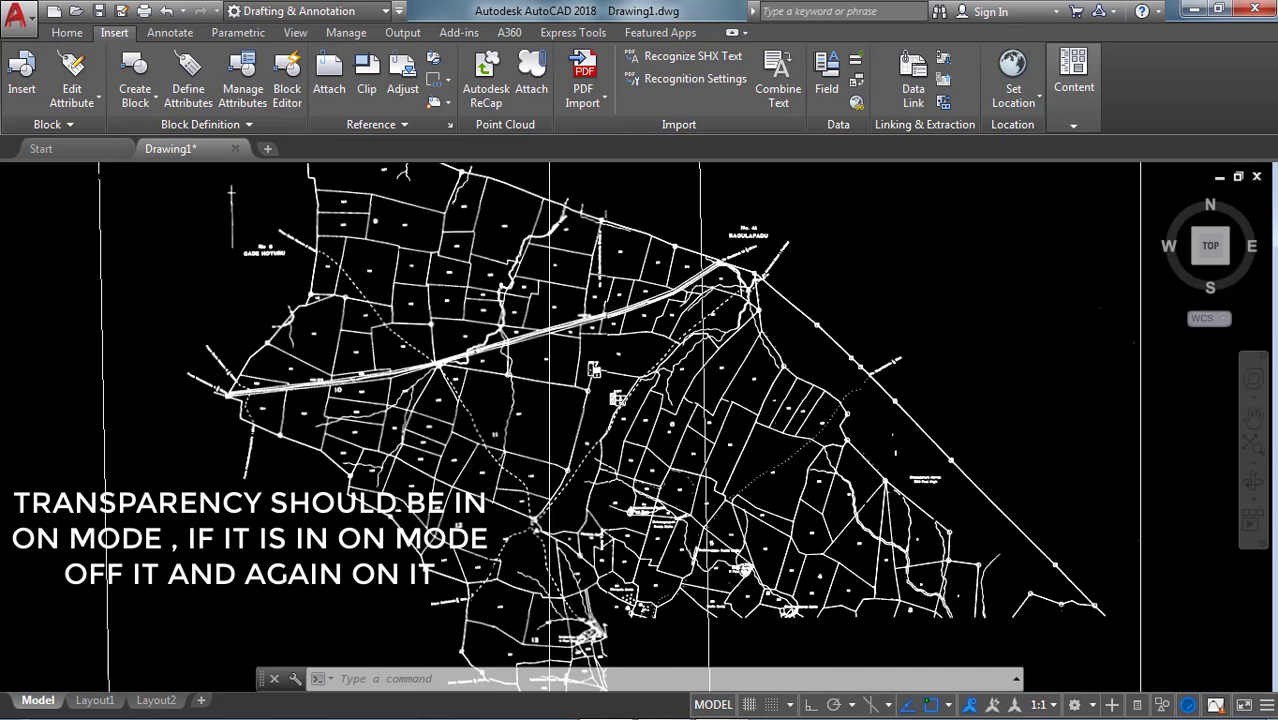
scroll(663, 213, down, 4)
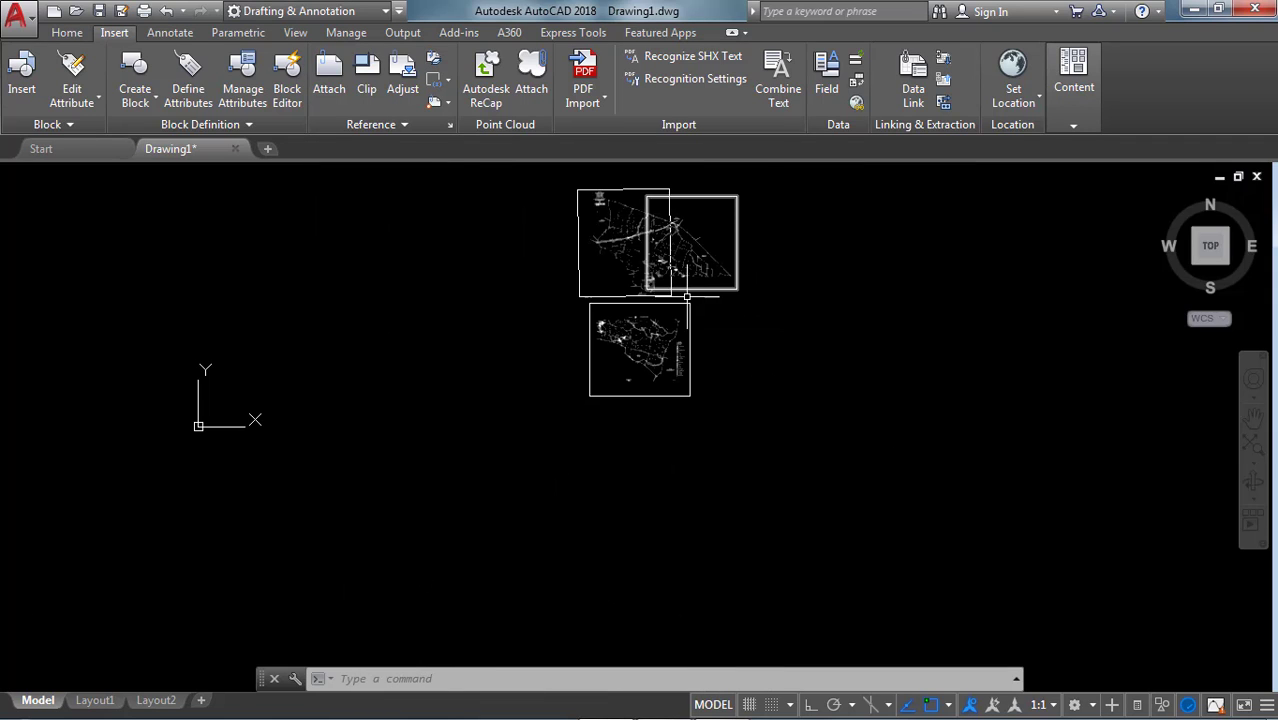
scroll(687, 296, up, 3)
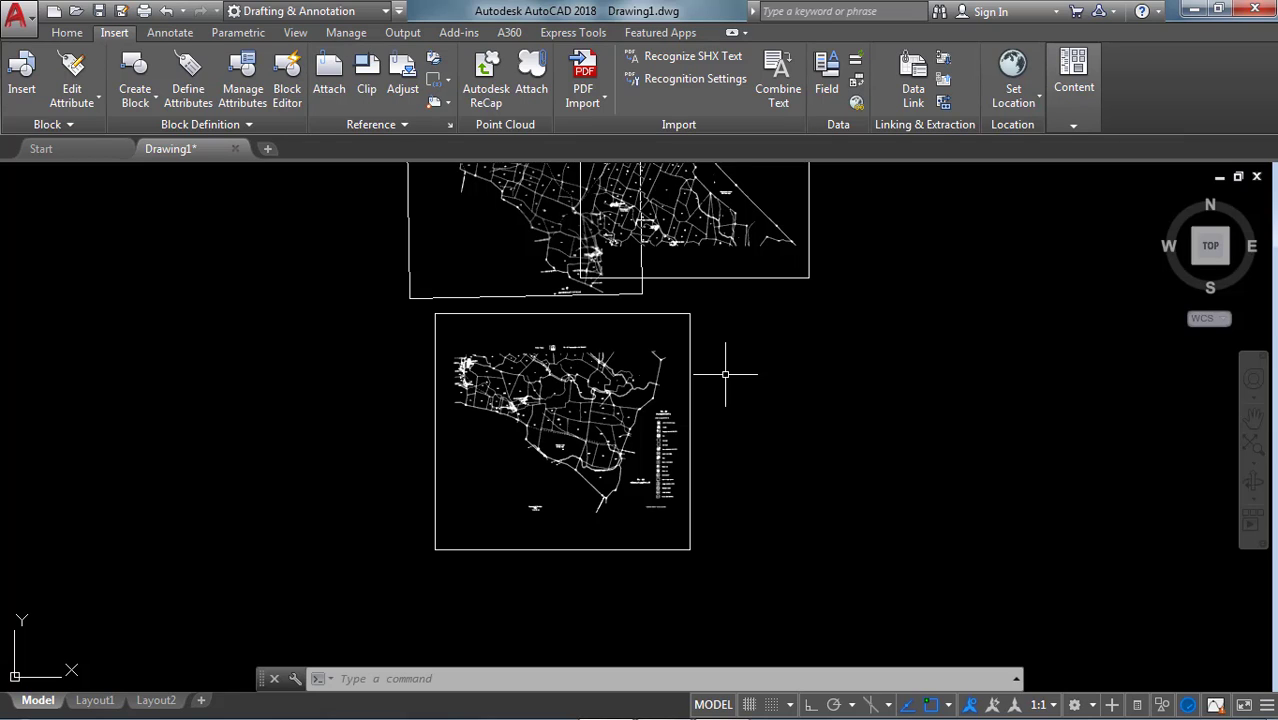
text(al)
- Start ALIGN with AL and select the lower map image as the object to align
key(Escape)
text(al)
key(Return)
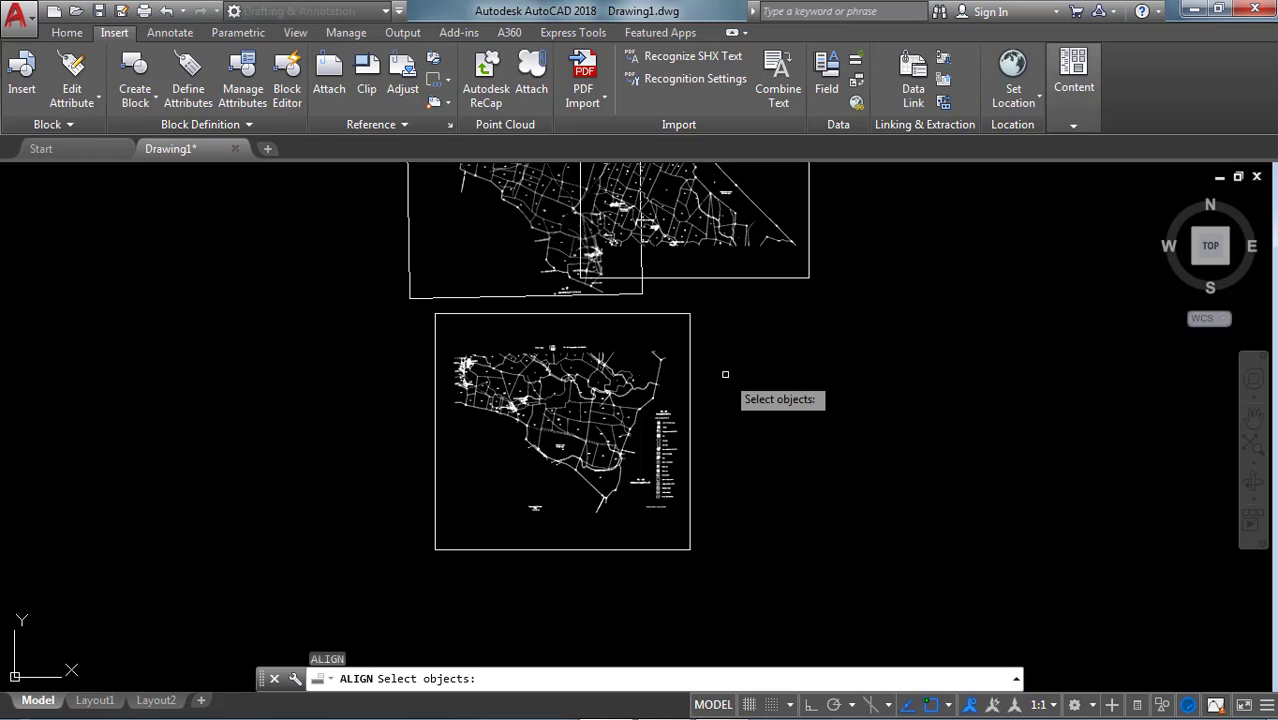
click(653, 313)
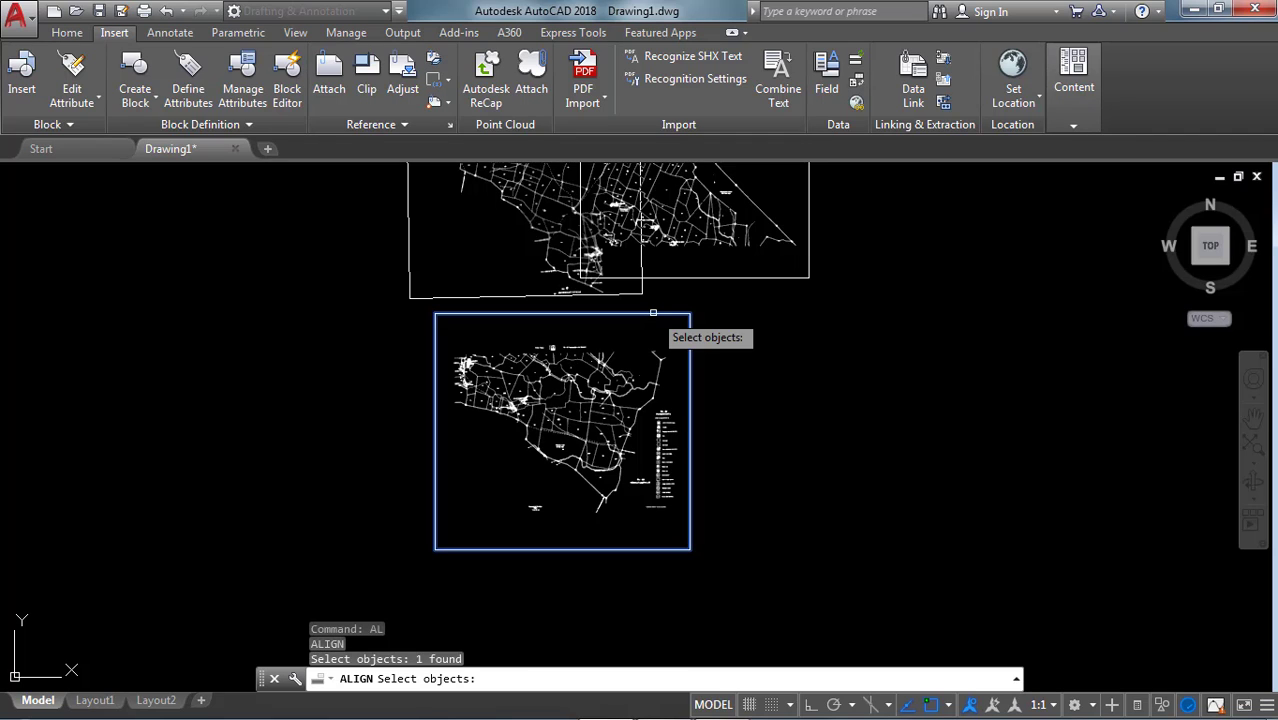
key(Return)
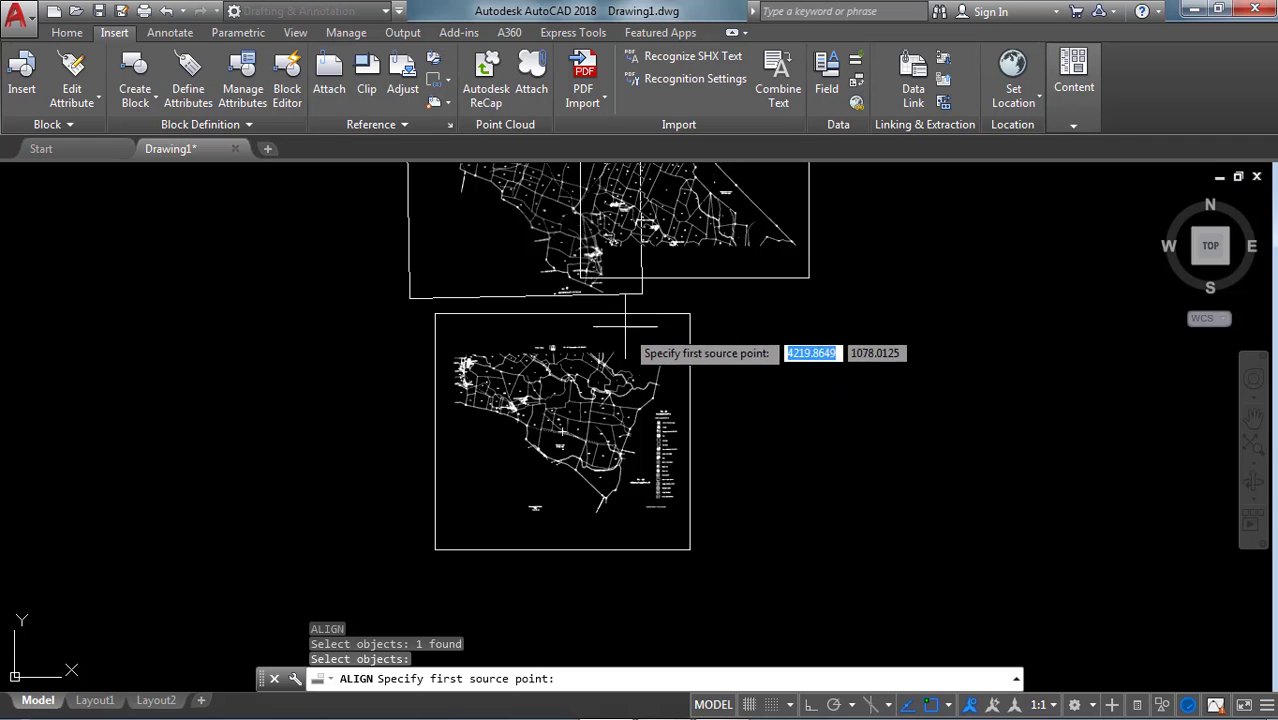
- Pair the lower sheet's line end with the matching line end on the upper map
scroll(720, 425, down, 2)
scroll(700, 268, up, 2)
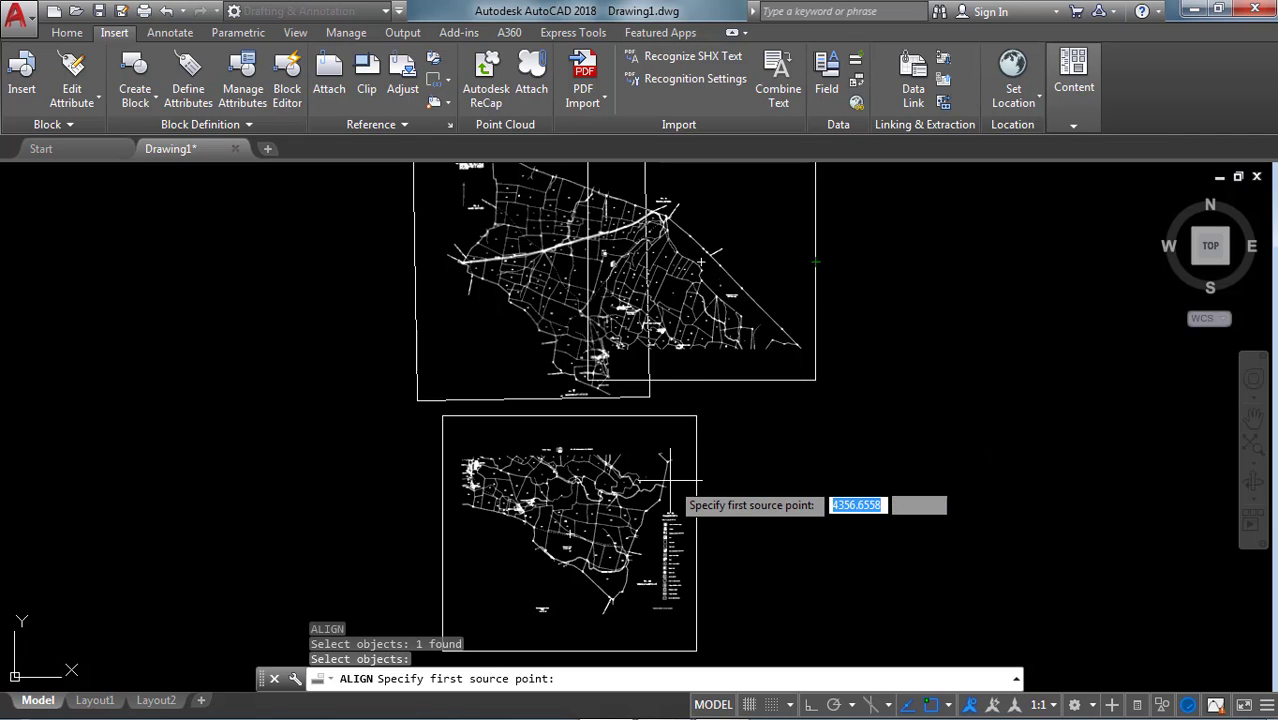
scroll(692, 462, up, 6)
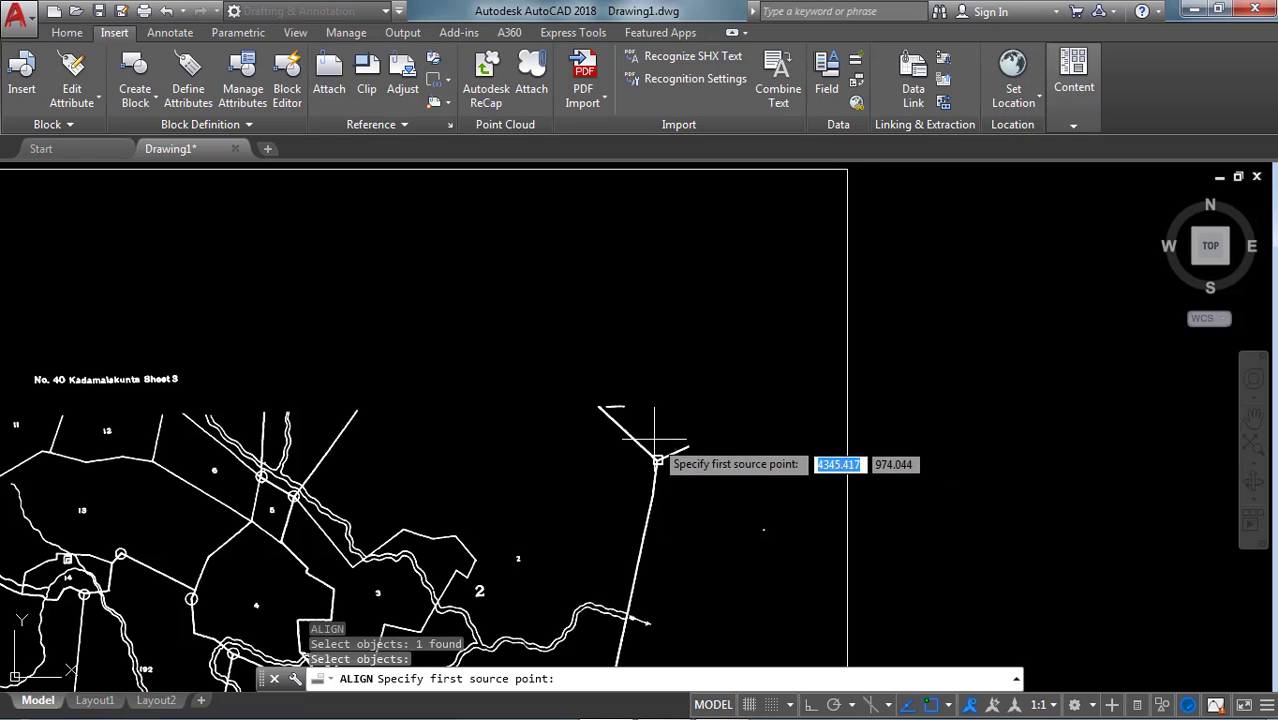
scroll(595, 397, up, 2)
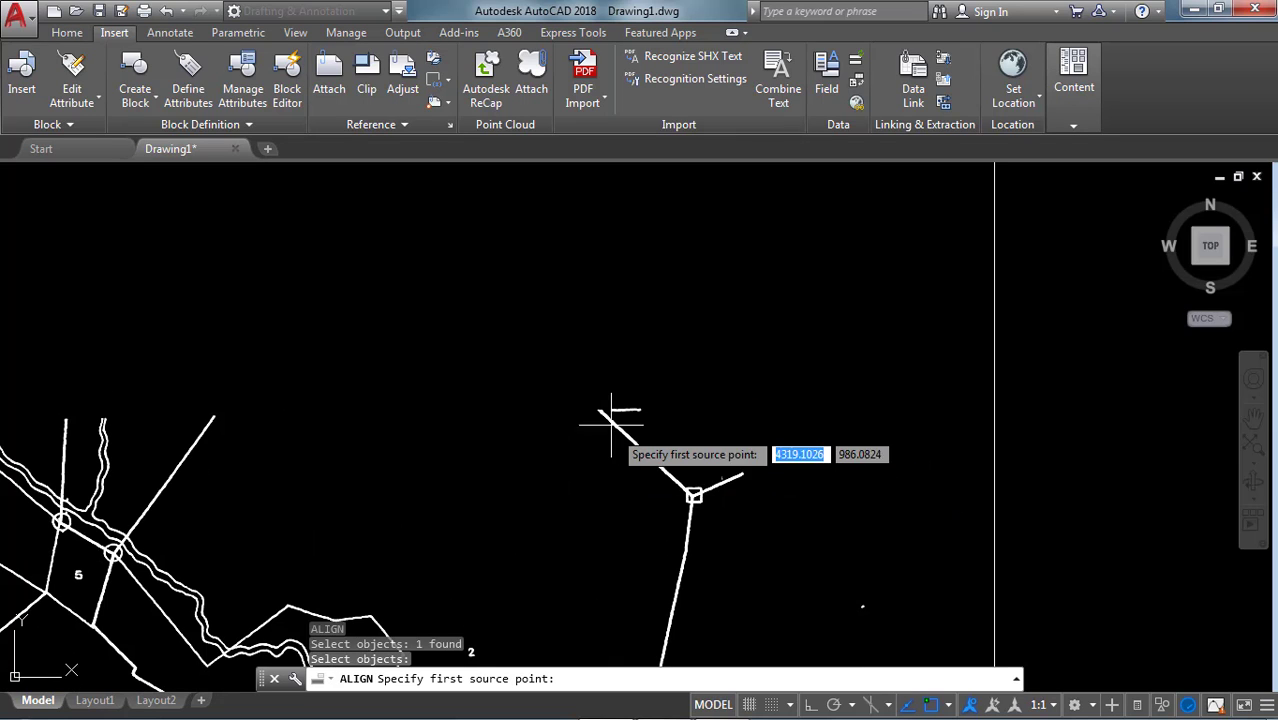
click(600, 409)
scroll(800, 437, down, 6)
scroll(990, 370, down, 2)
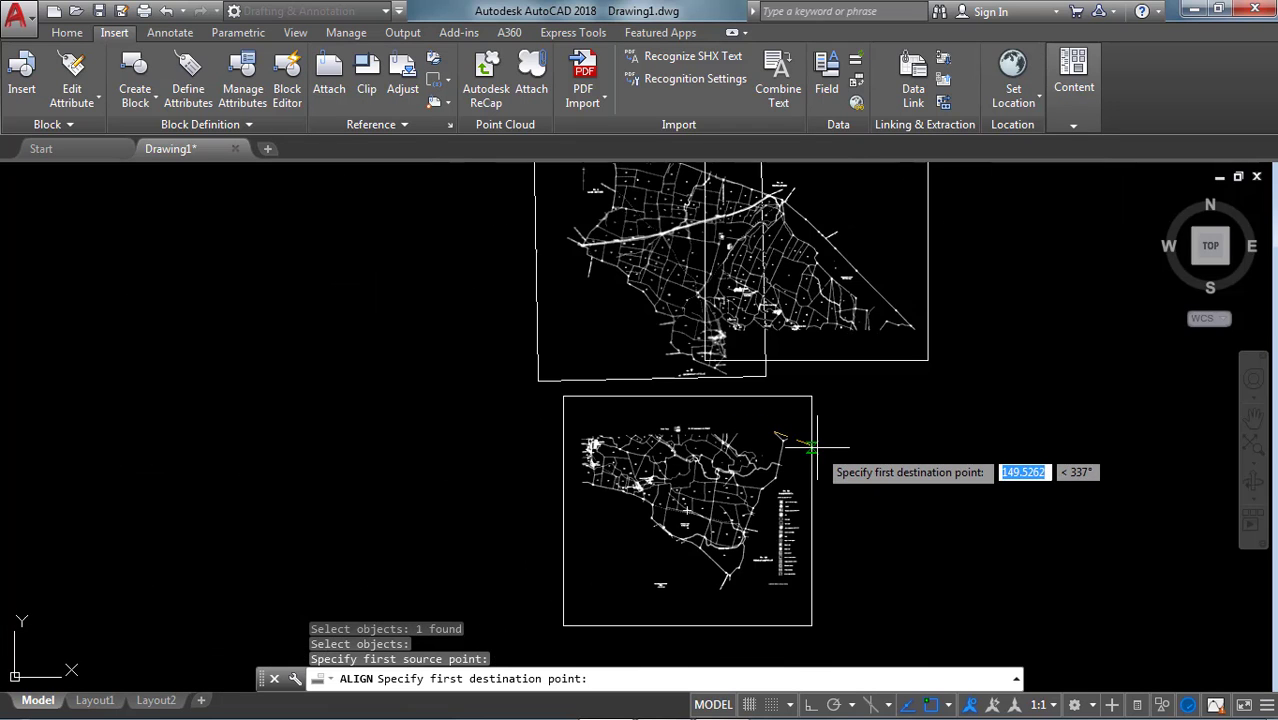
scroll(900, 352, up, 4)
scroll(900, 320, up, 4)
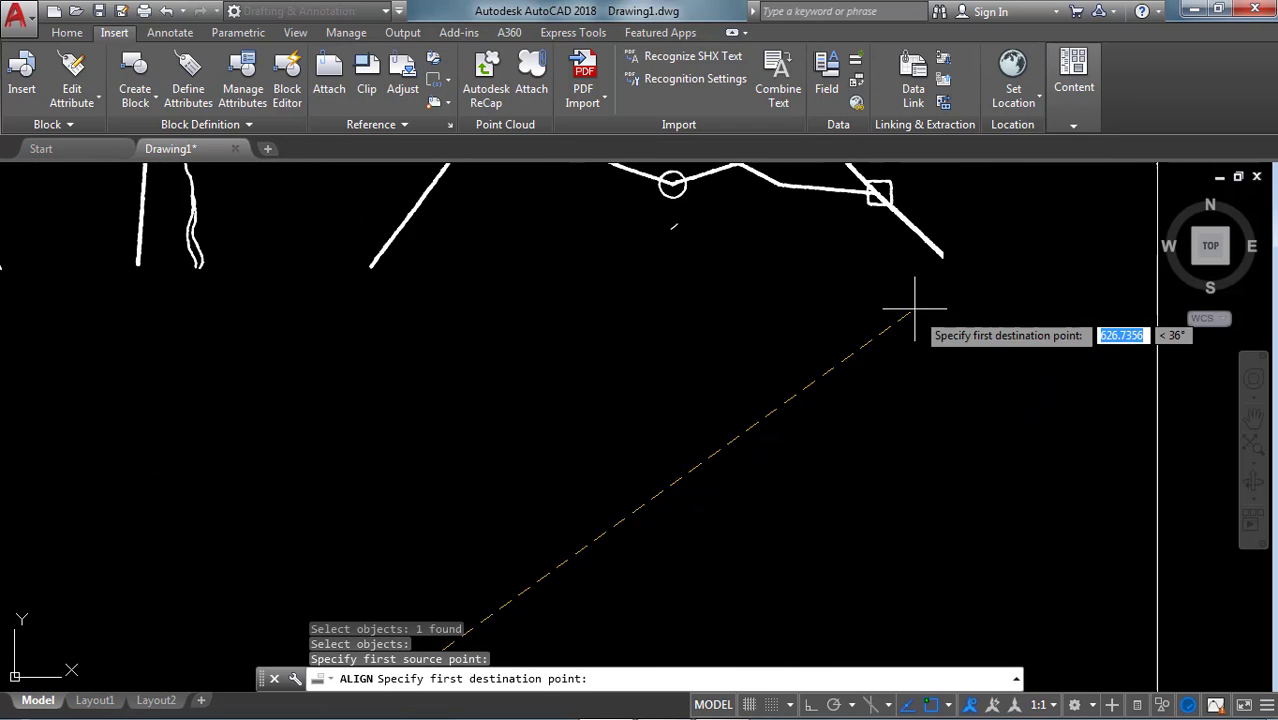
scroll(941, 257, down, 2)
scroll(941, 265, up, 2)
scroll(912, 270, up, 3)
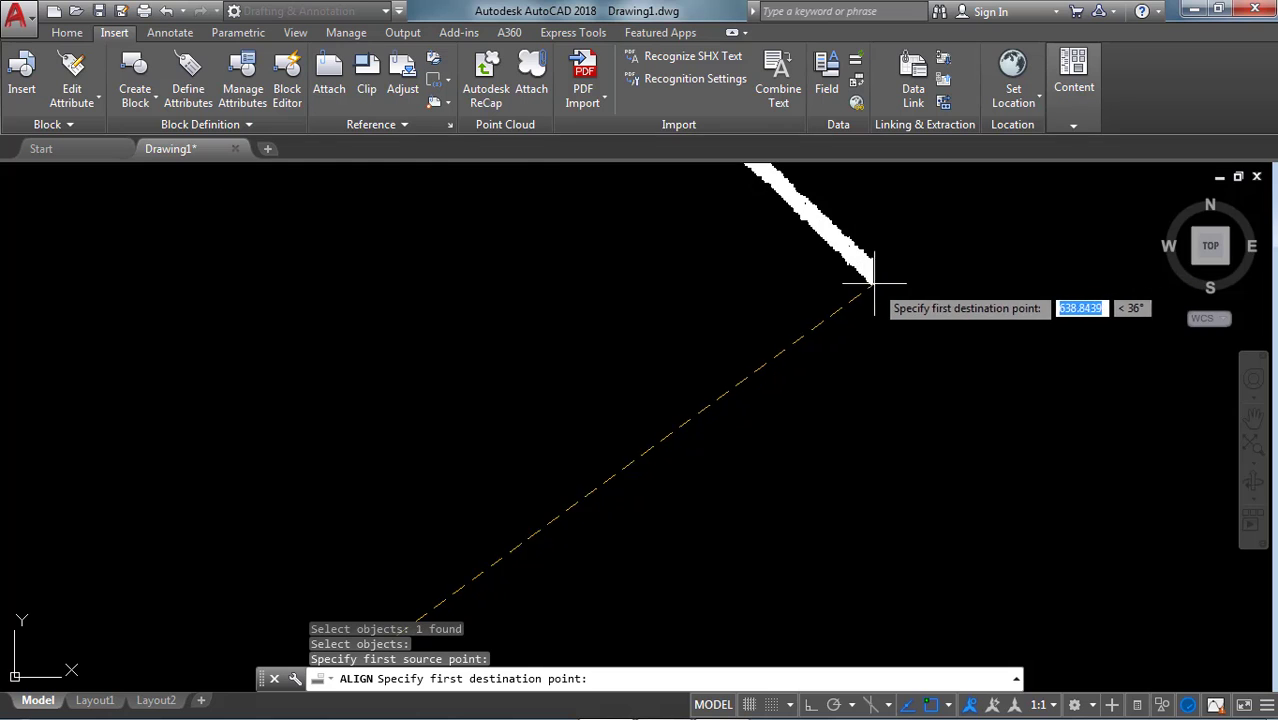
click(870, 276)
scroll(964, 279, down, 5)
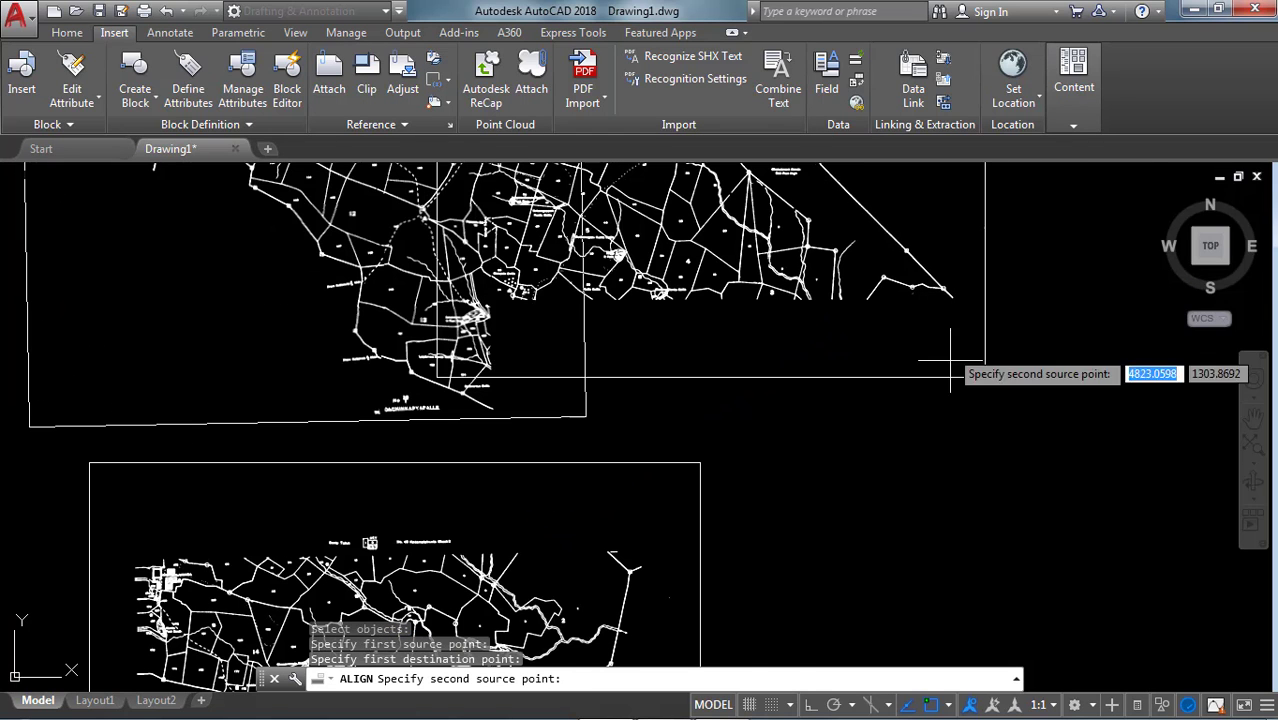
- Pair a second point on the lower sheet with the matching map vertex
scroll(945, 380, down, 2)
scroll(685, 430, up, 6)
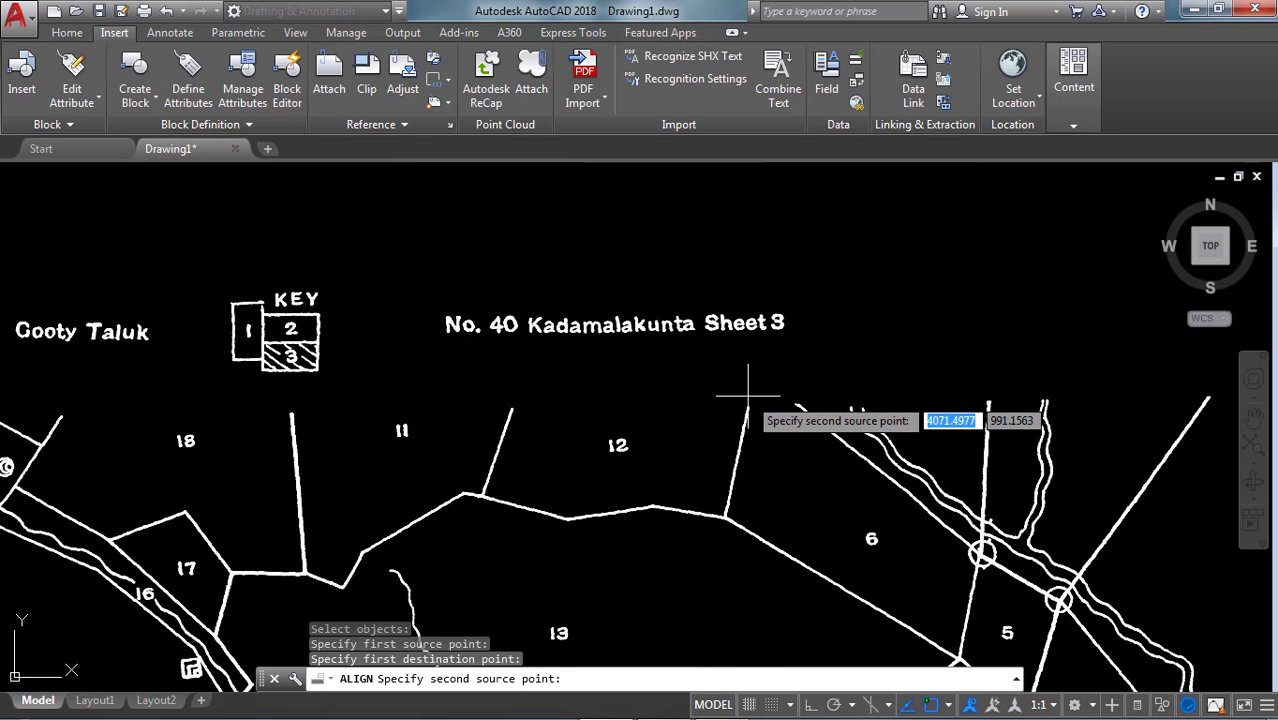
click(747, 404)
scroll(850, 435, down, 6)
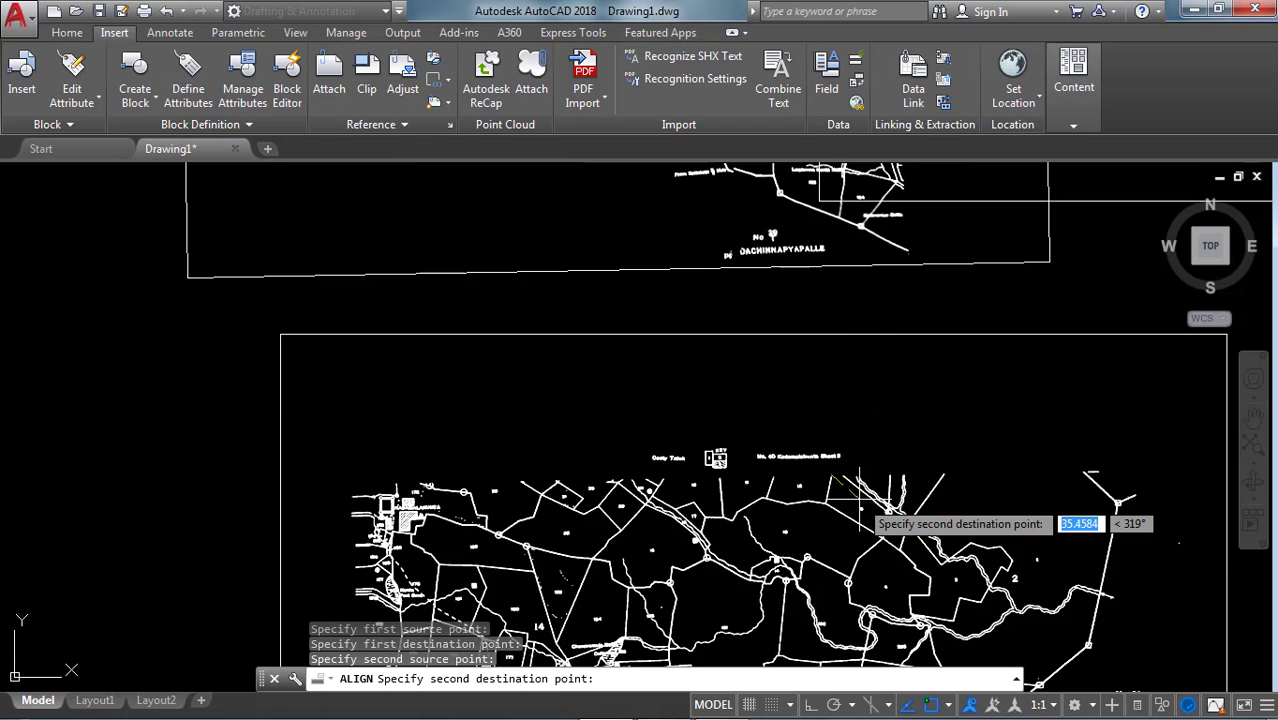
scroll(861, 500, up, 6)
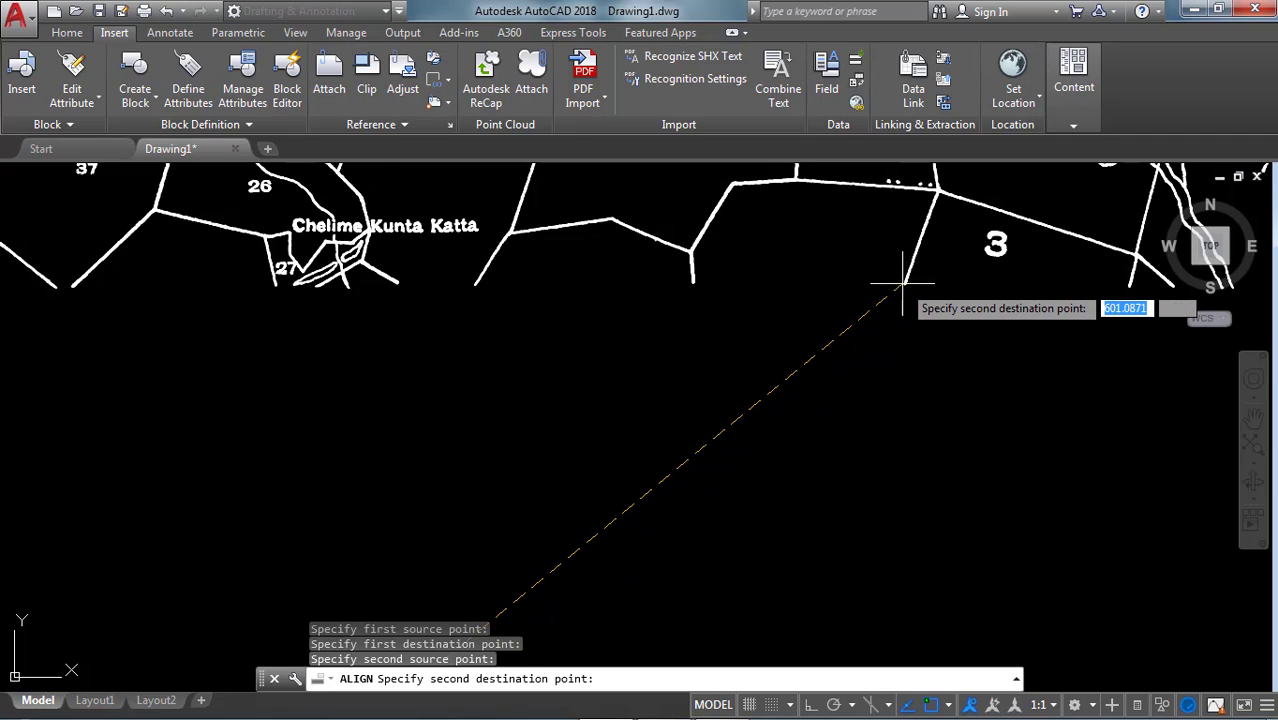
scroll(900, 280, up, 2)
click(674, 340)
- Pick the third source point on the lower sheet to complete the alignment
scroll(805, 338, down, 6)
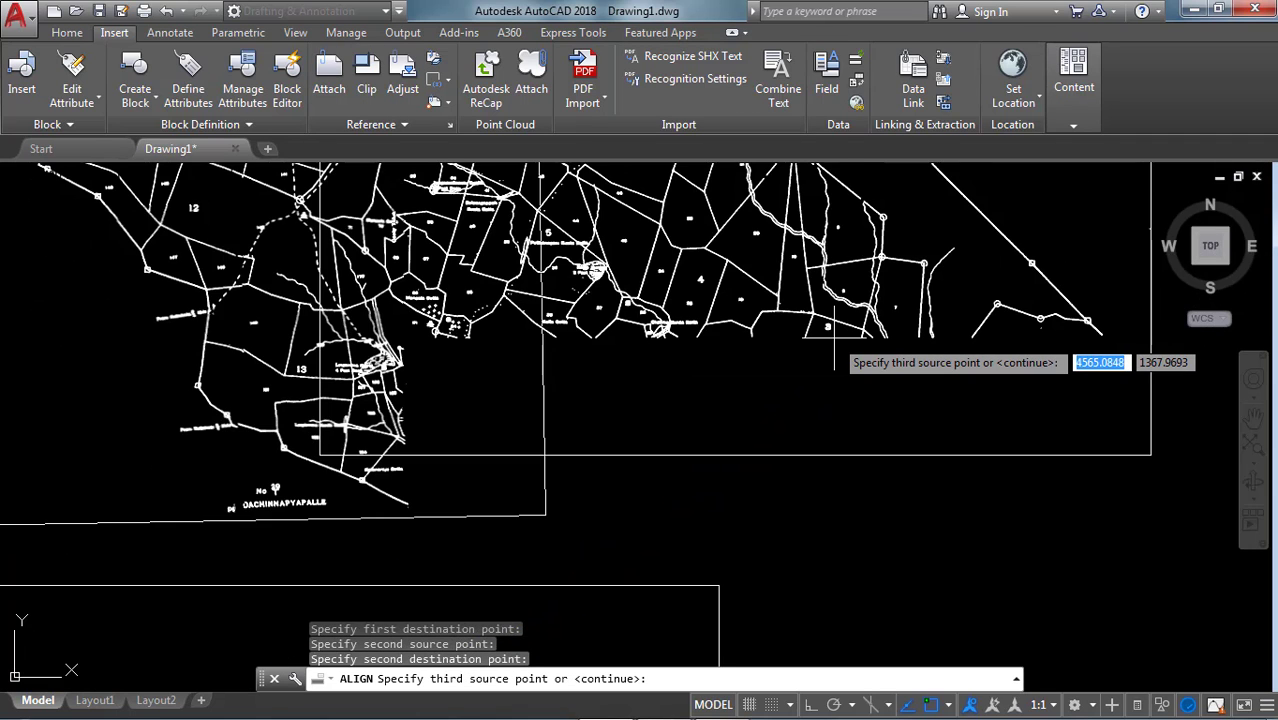
scroll(427, 572, down, 2)
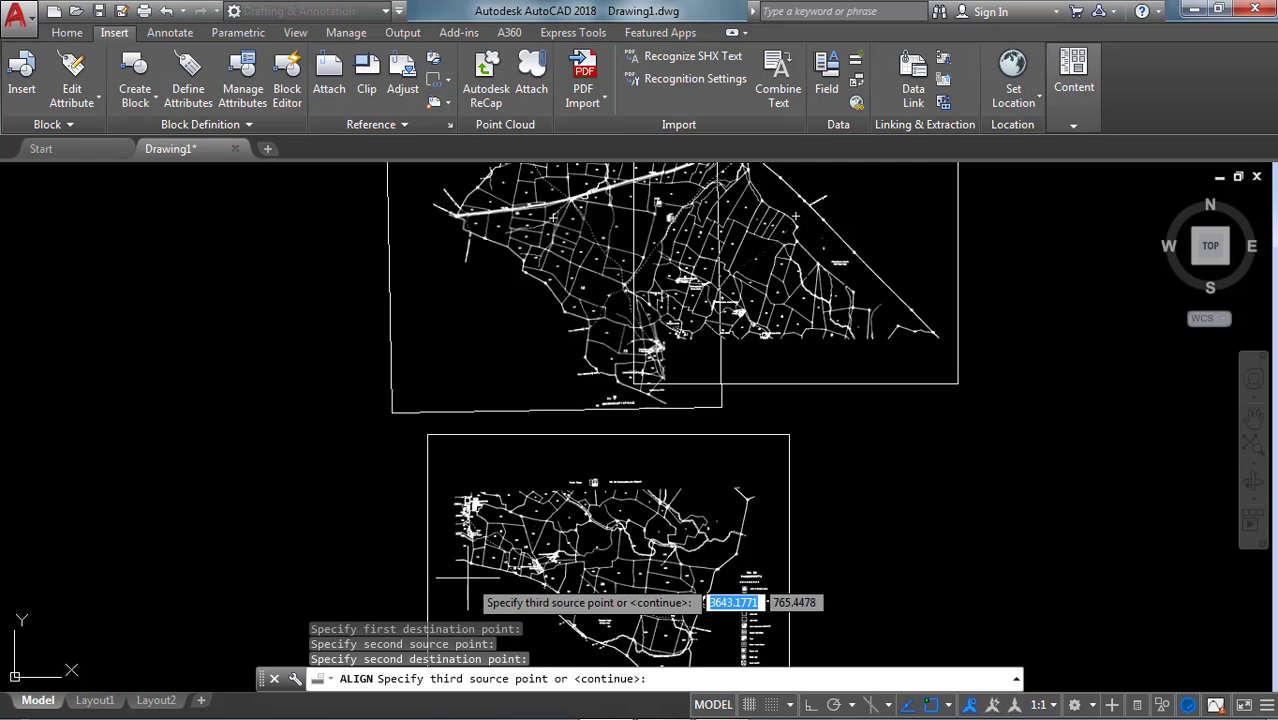
scroll(443, 557, up, 4)
scroll(445, 550, up, 2)
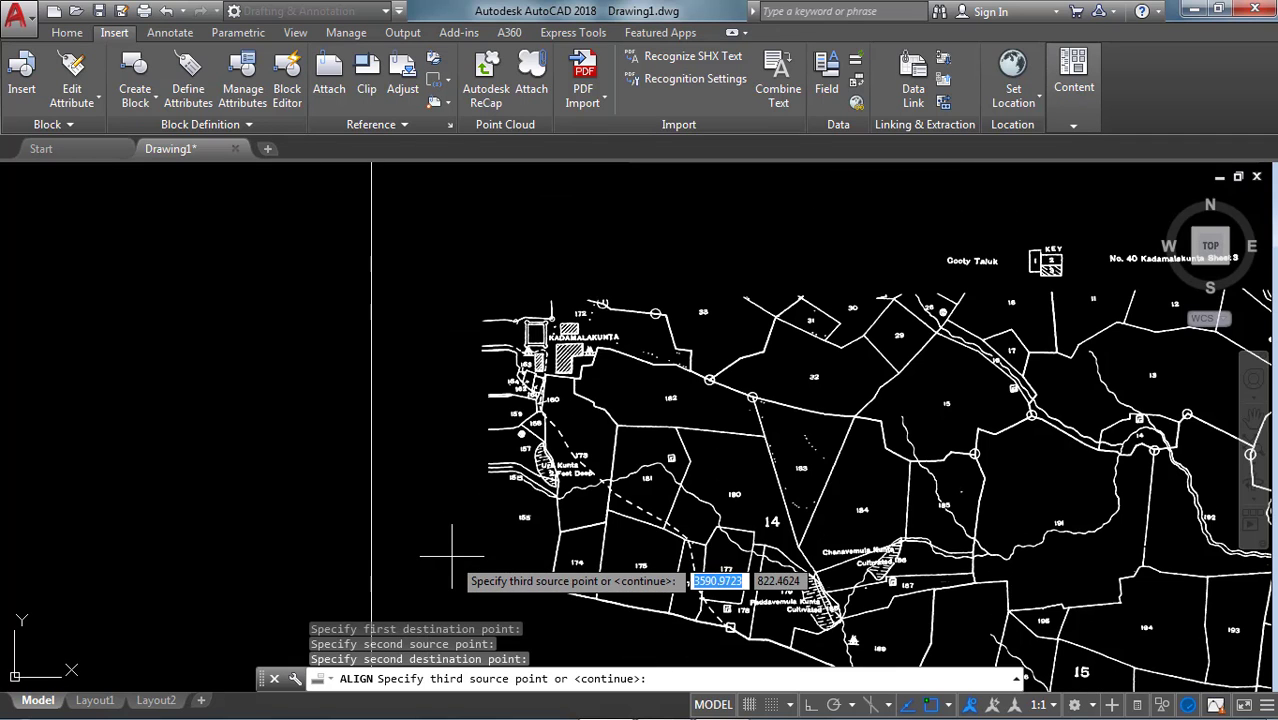
scroll(460, 558, up, 3)
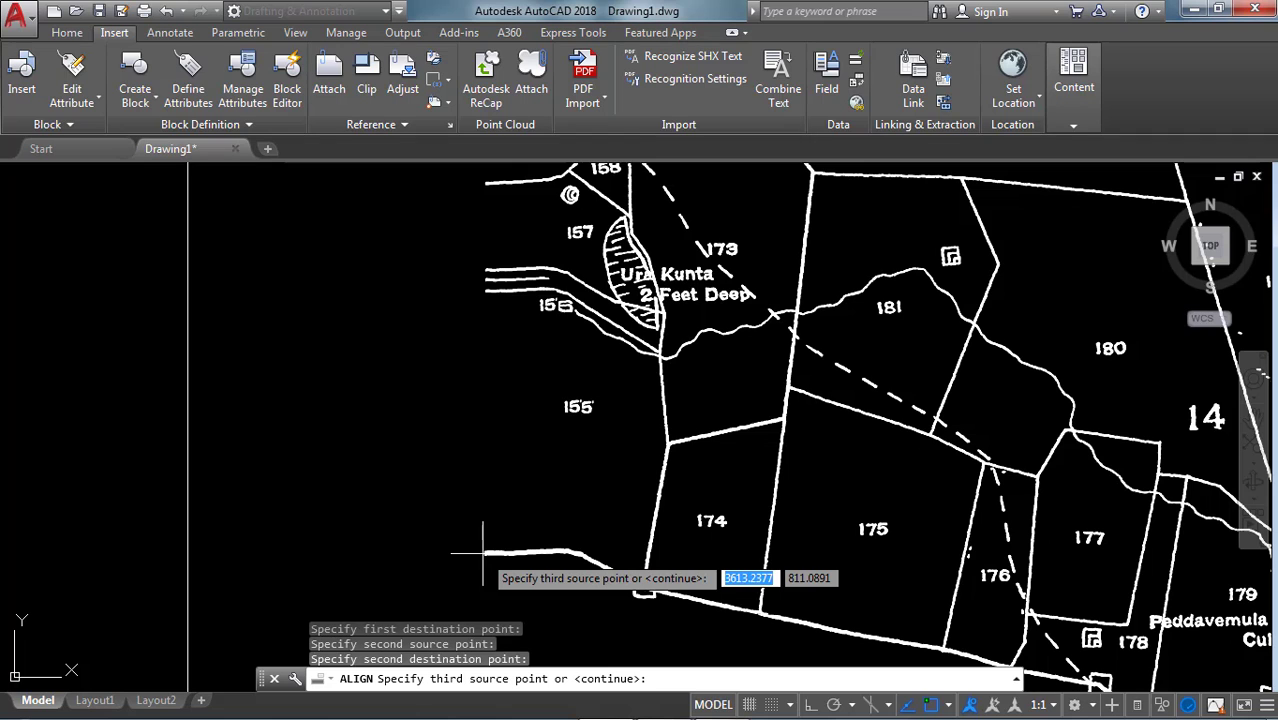
click(482, 552)
scroll(561, 577, down, 5)
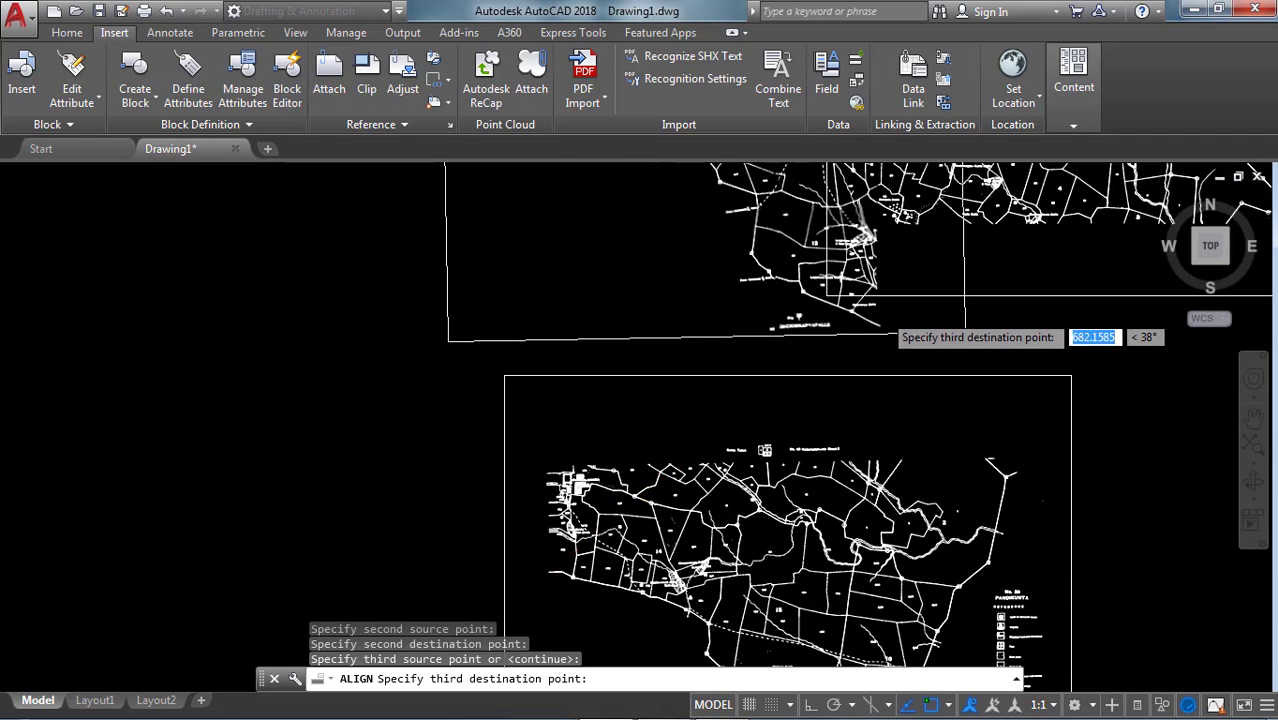
scroll(855, 350, up, 6)
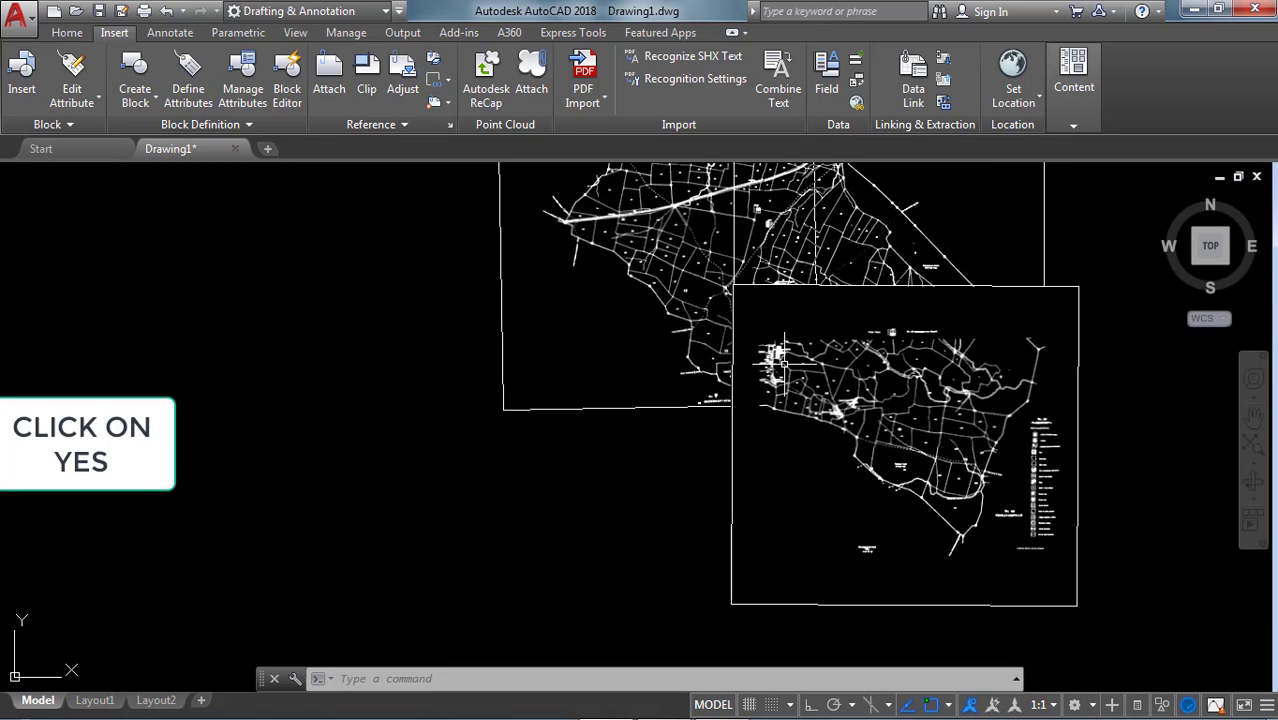
text(TR)
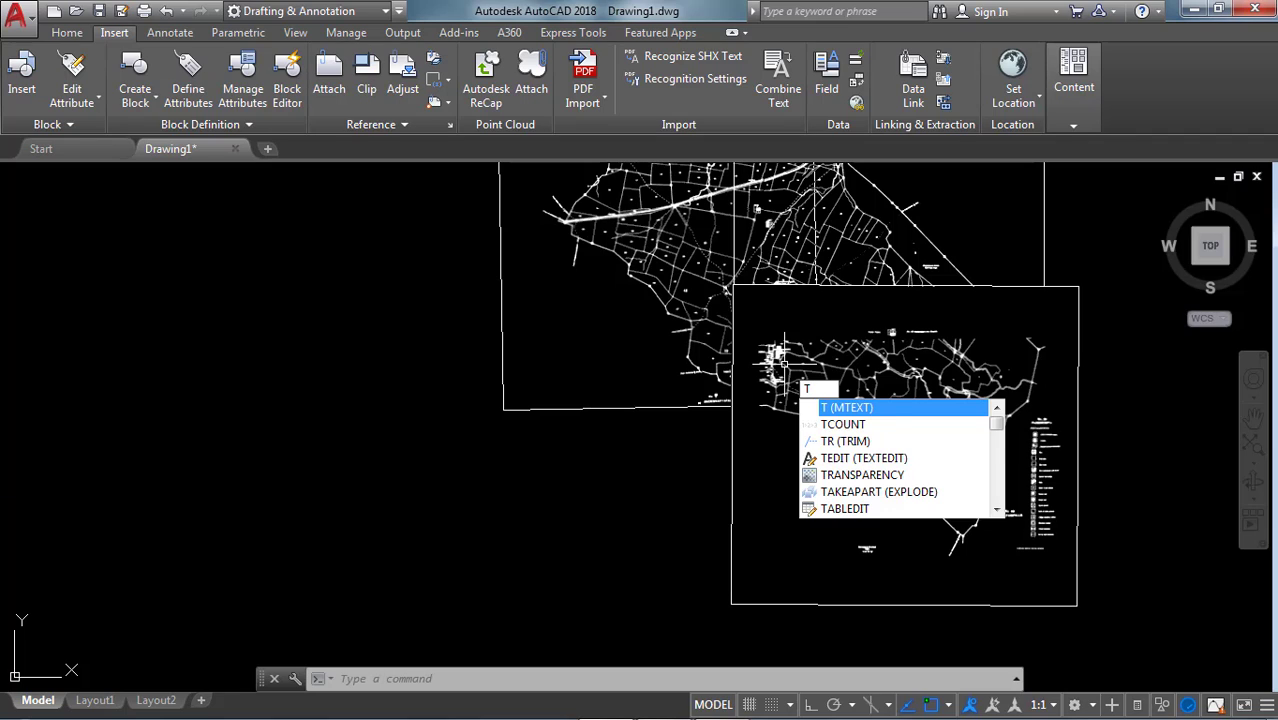
- Turn TRANSPARENCY on for the lower map image
click(860, 424)
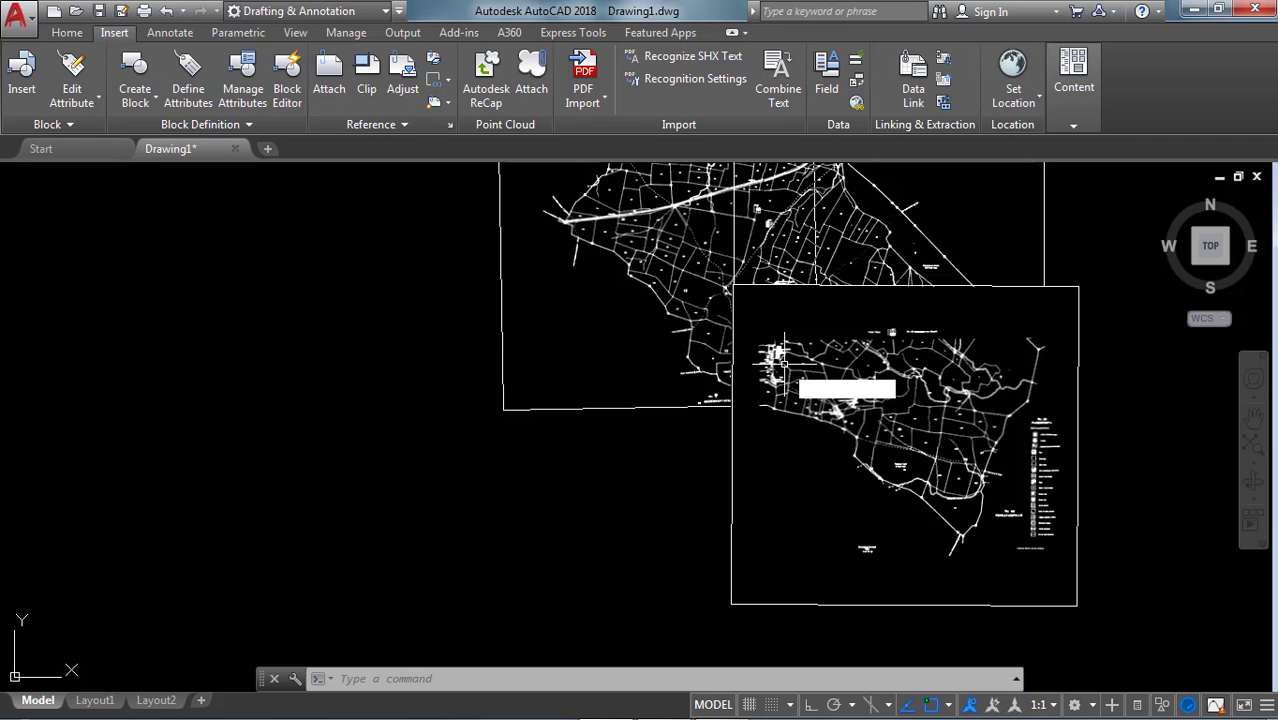
click(1064, 288)
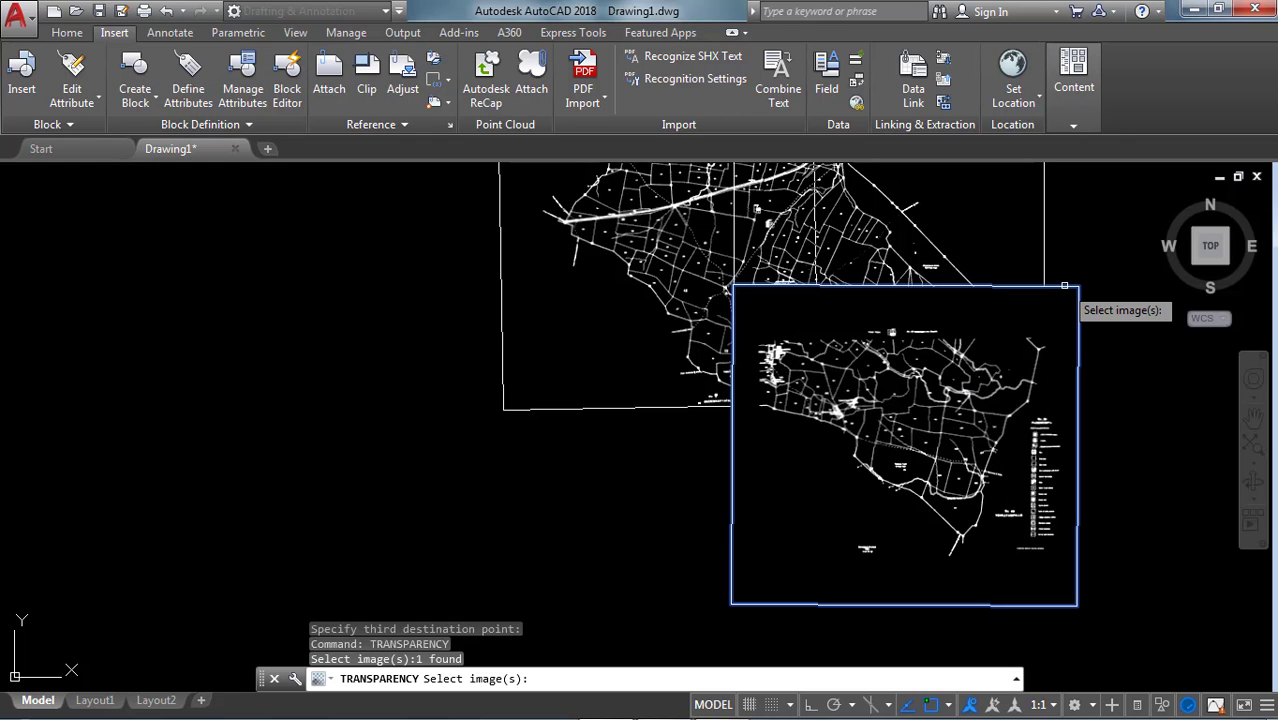
key(Return)
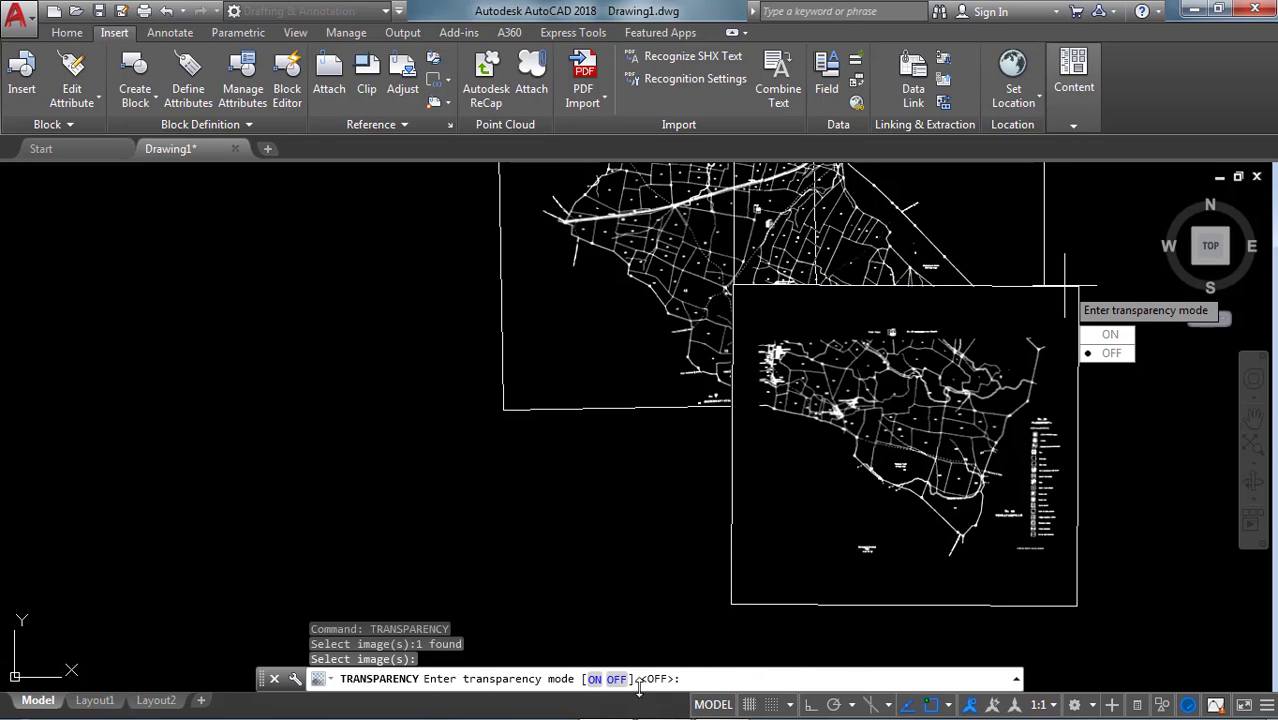
click(594, 679)
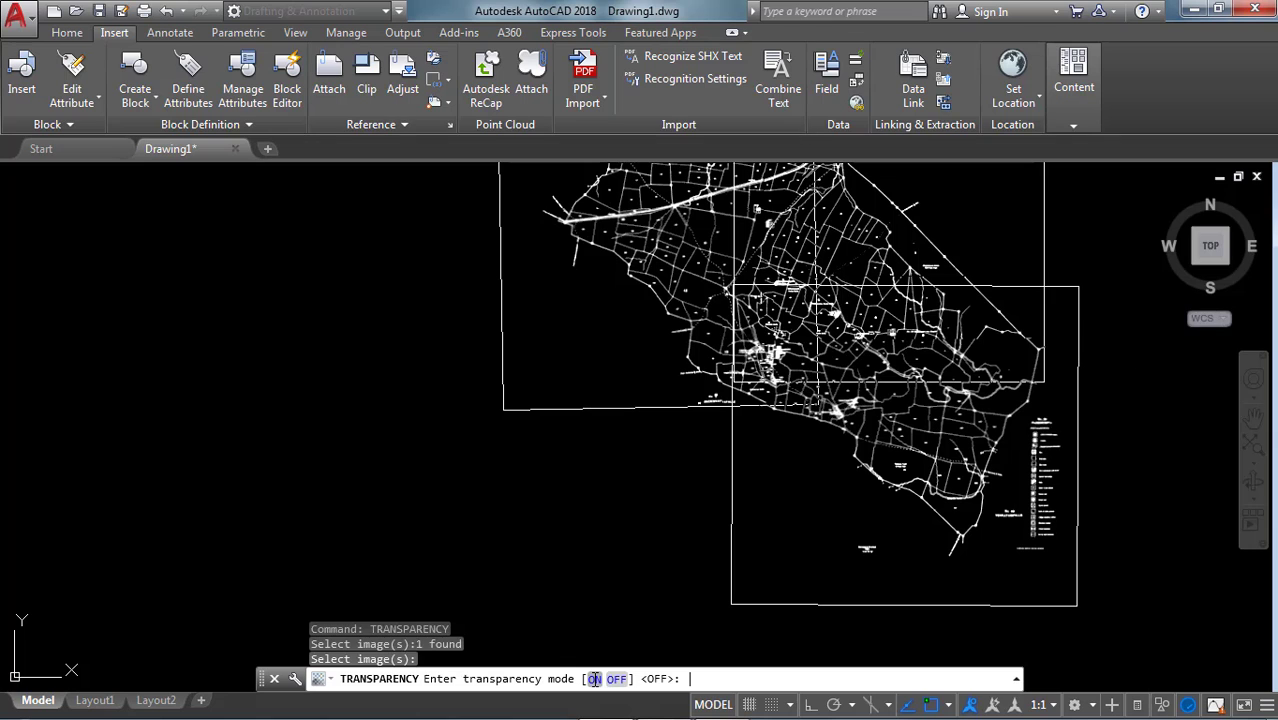
scroll(820, 352, up, 4)
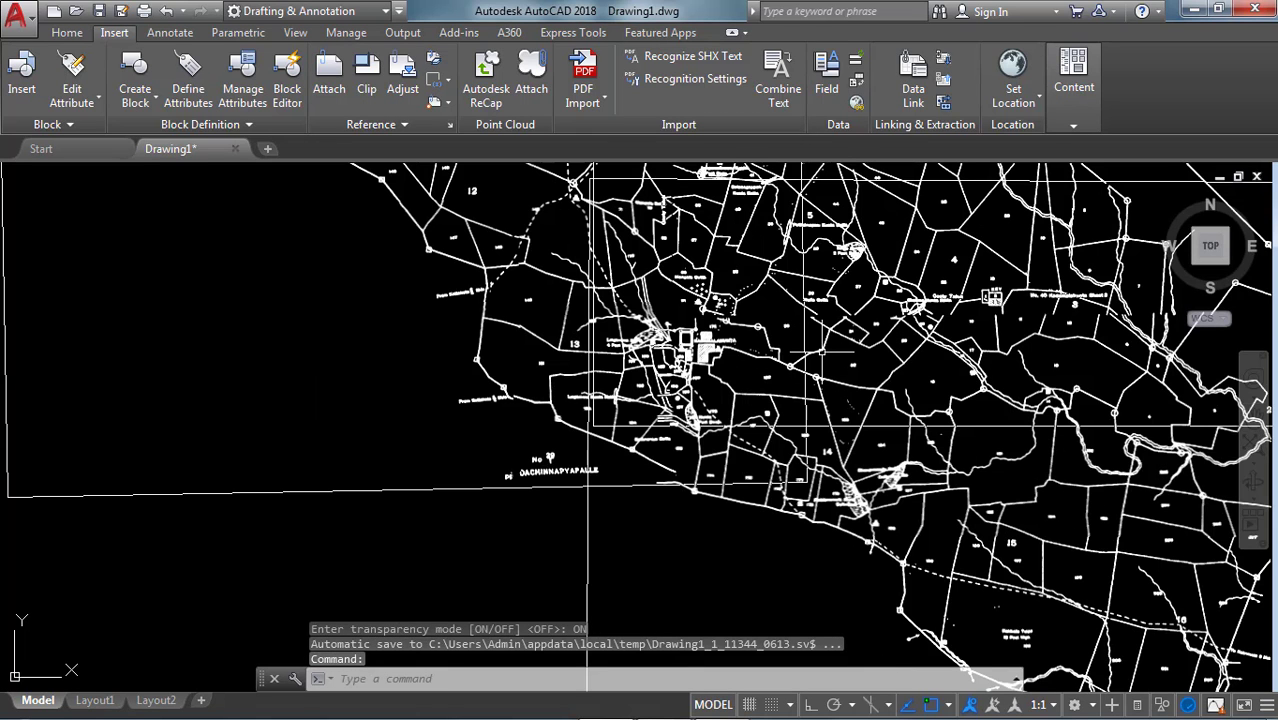
scroll(620, 395, down, 4)
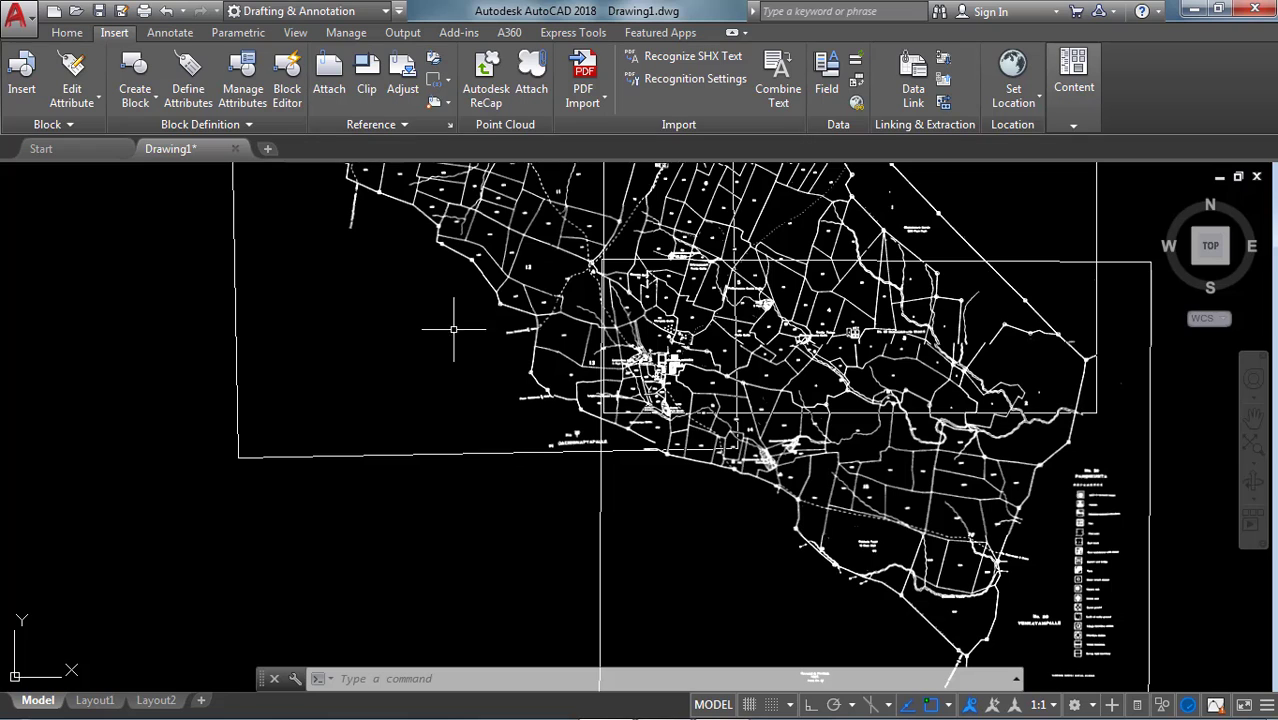
scroll(452, 320, down, 3)
scroll(565, 370, down, 2)
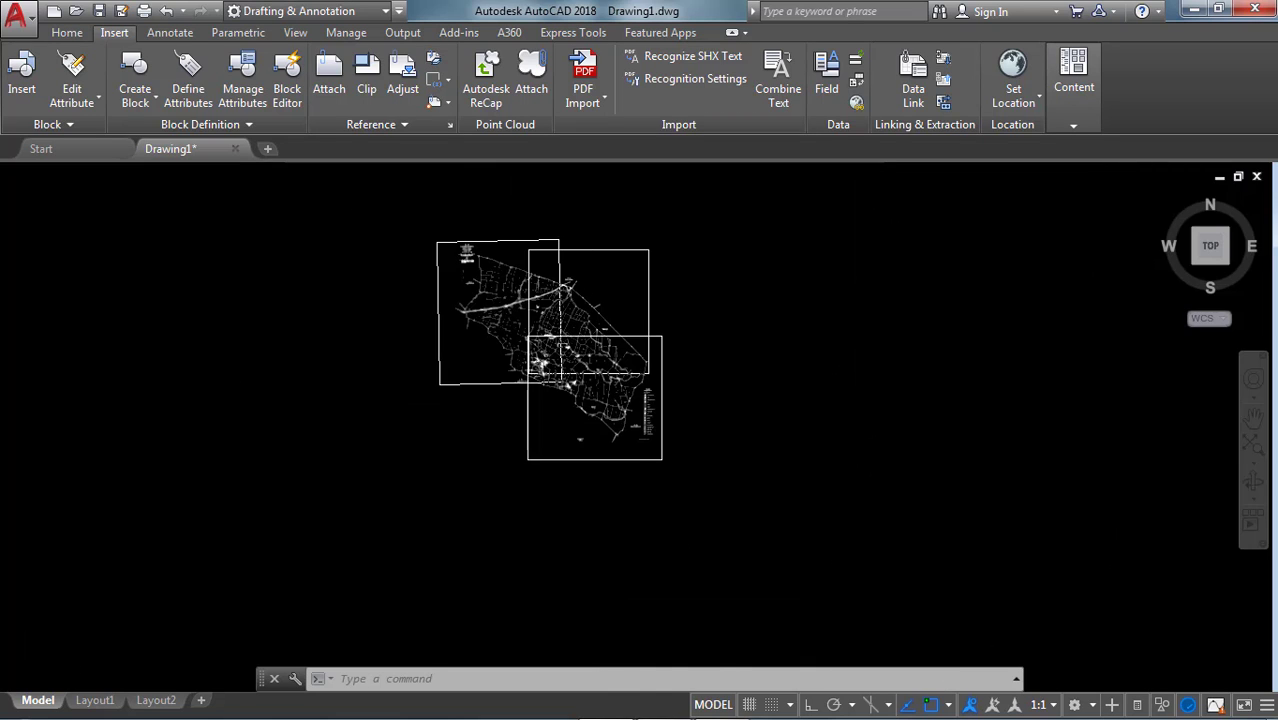
scroll(590, 258, up, 4)
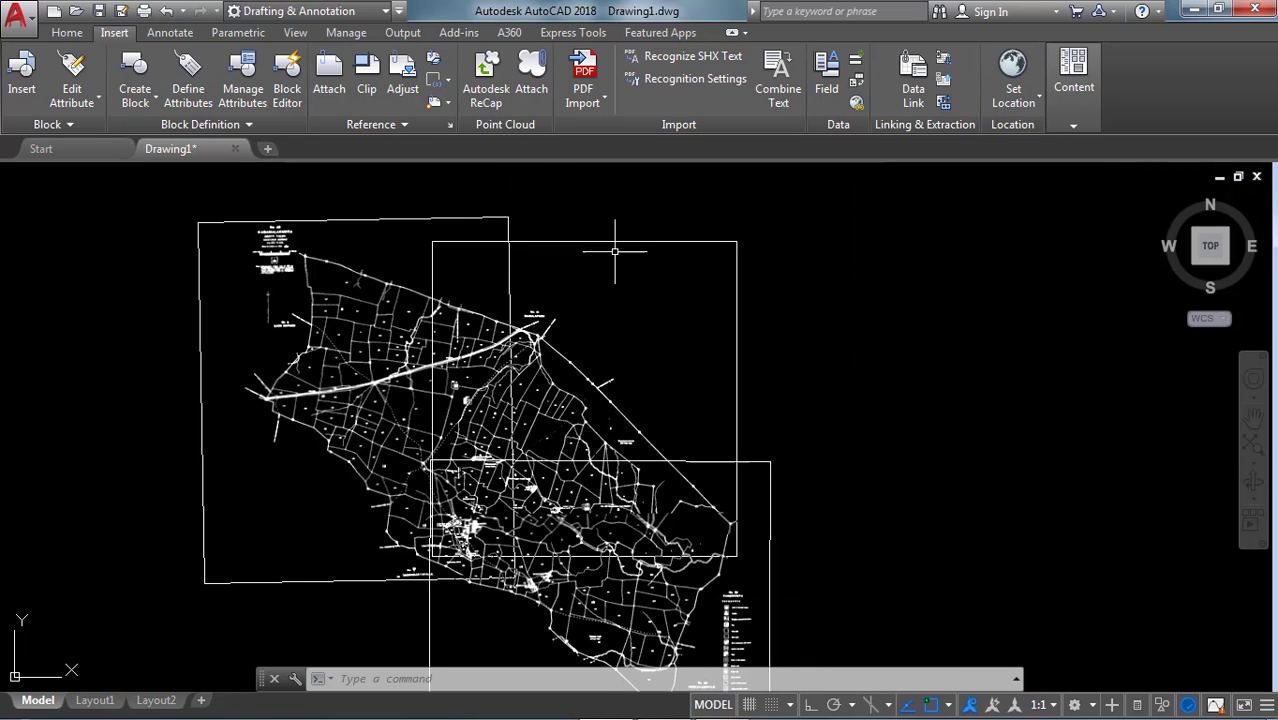
text(I)
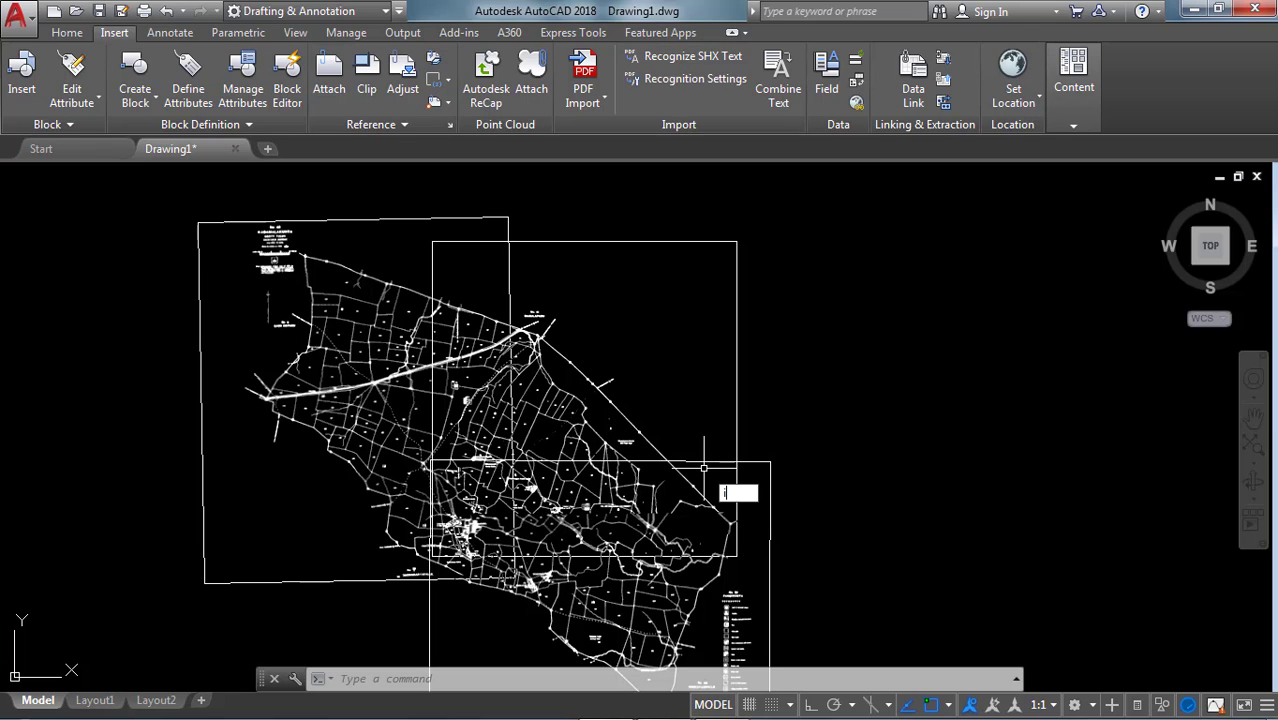
text(MaGE)
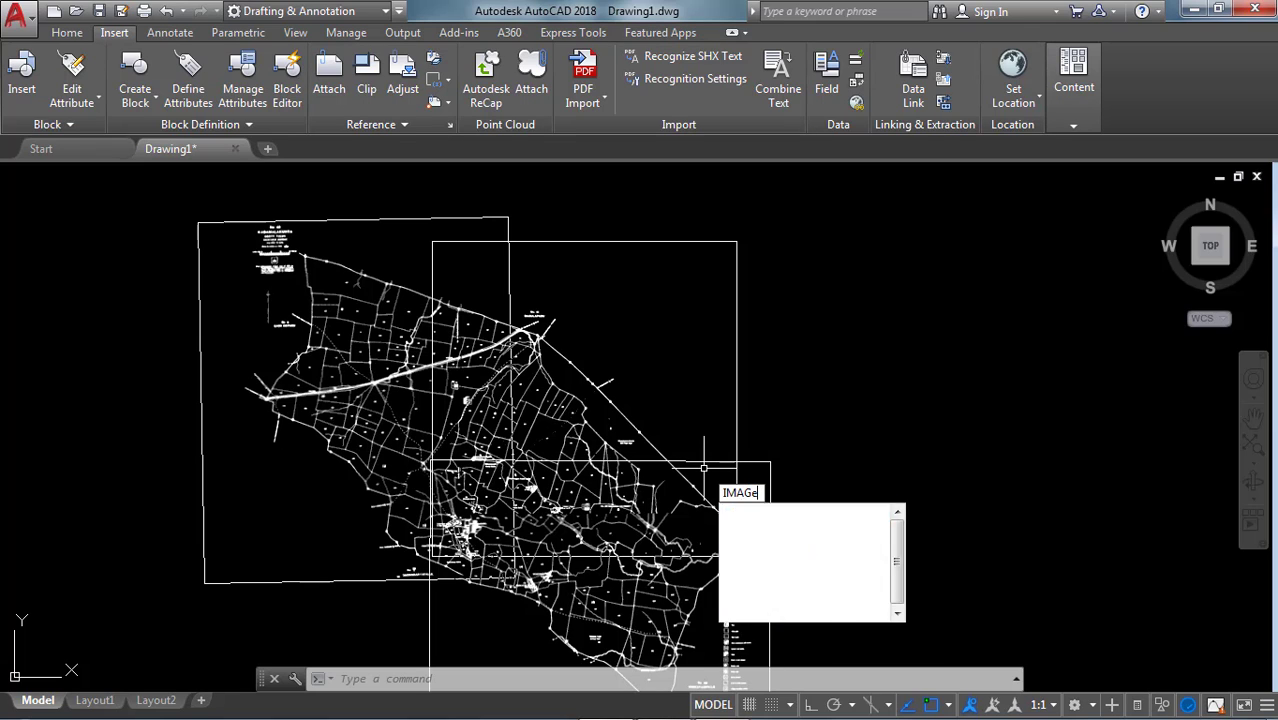
text(FRAME)
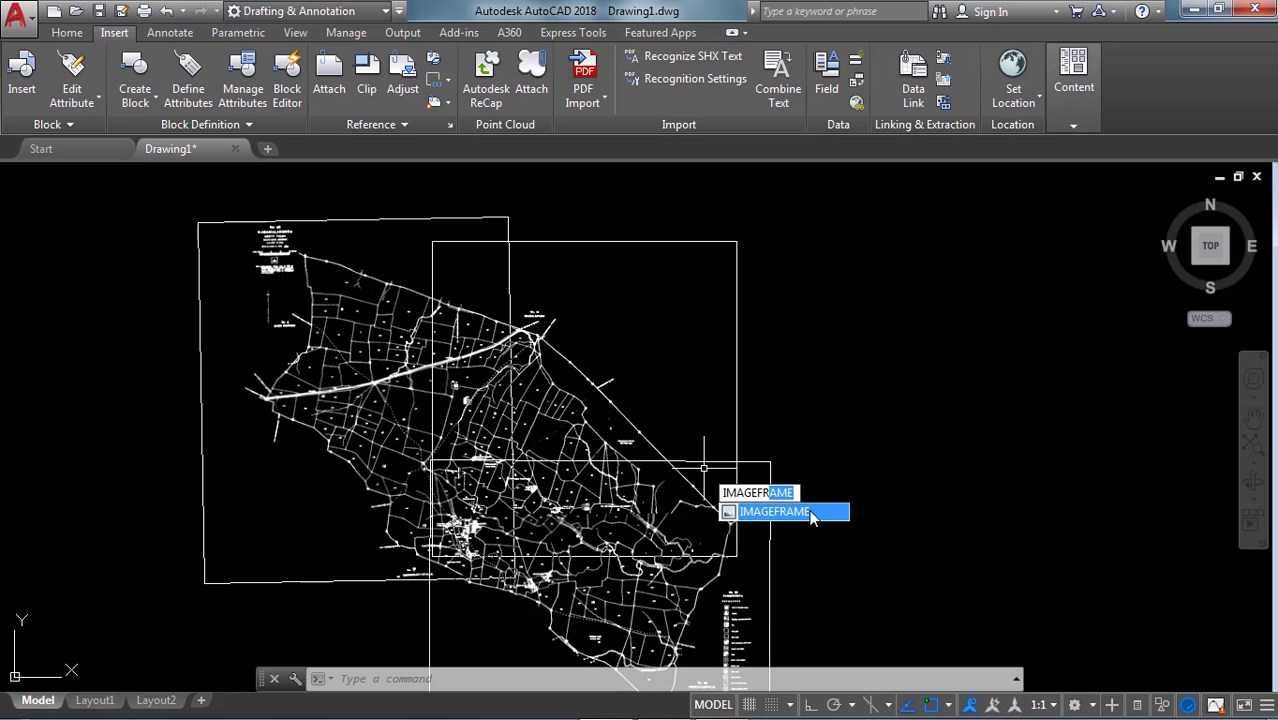
- Set IMAGEFRAME to 0 so the inserted map images show no frames
click(812, 513)
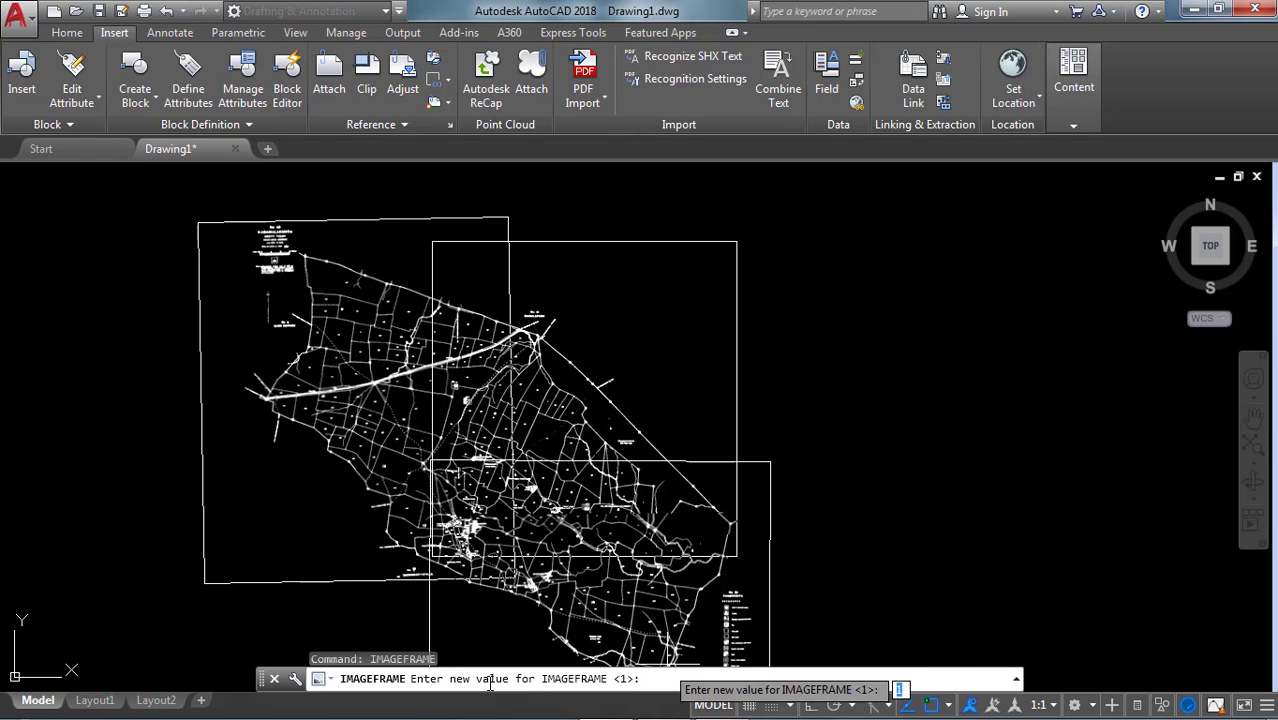
click(645, 678)
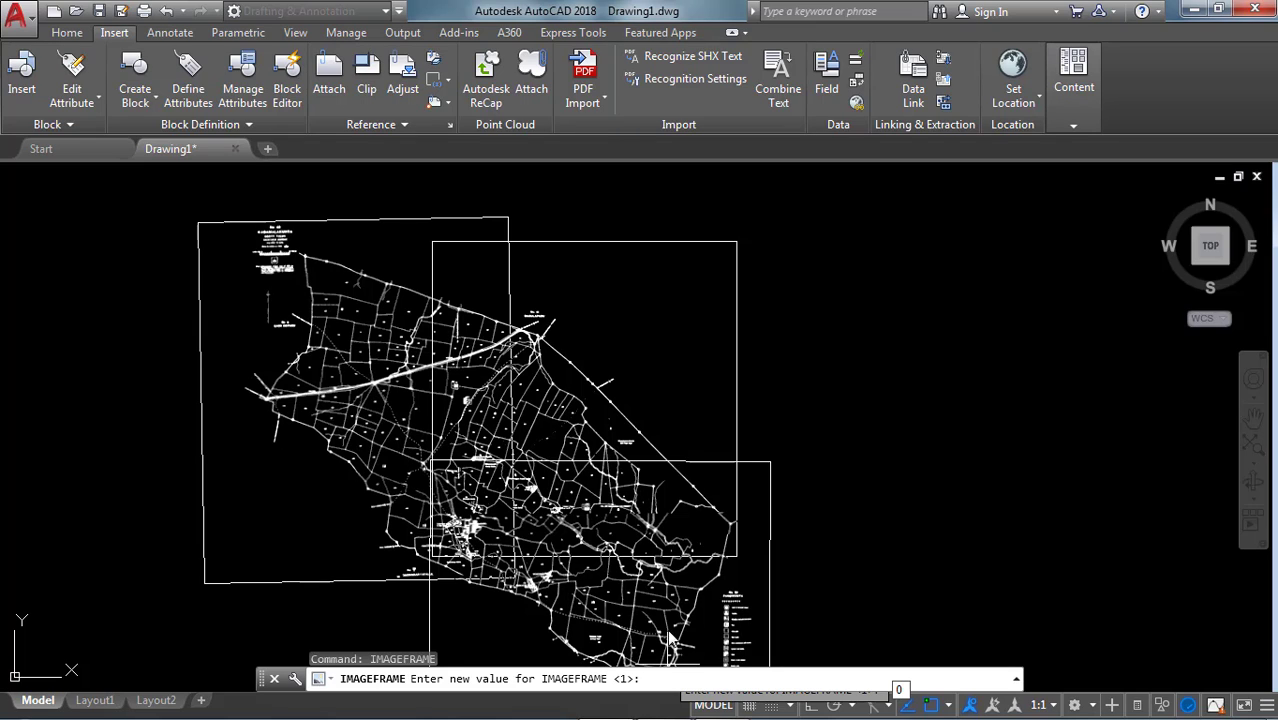
text(0)
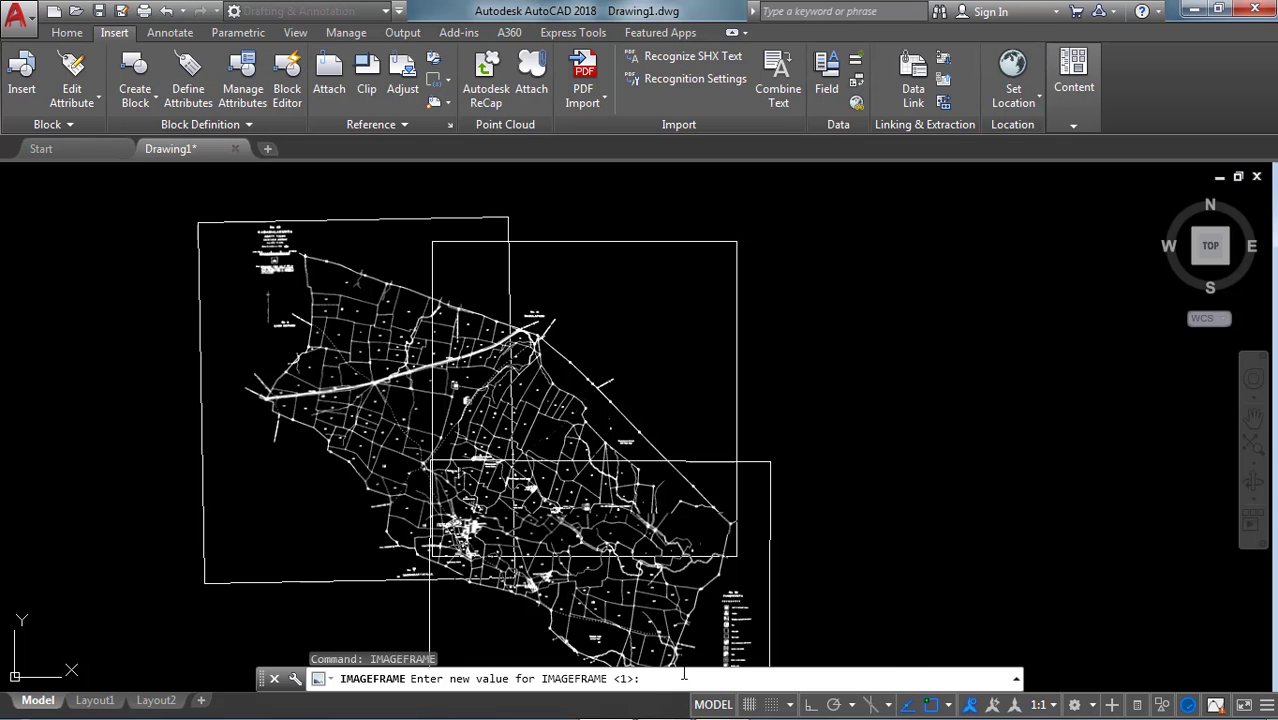
key(Return)
scroll(815, 452, down, 4)
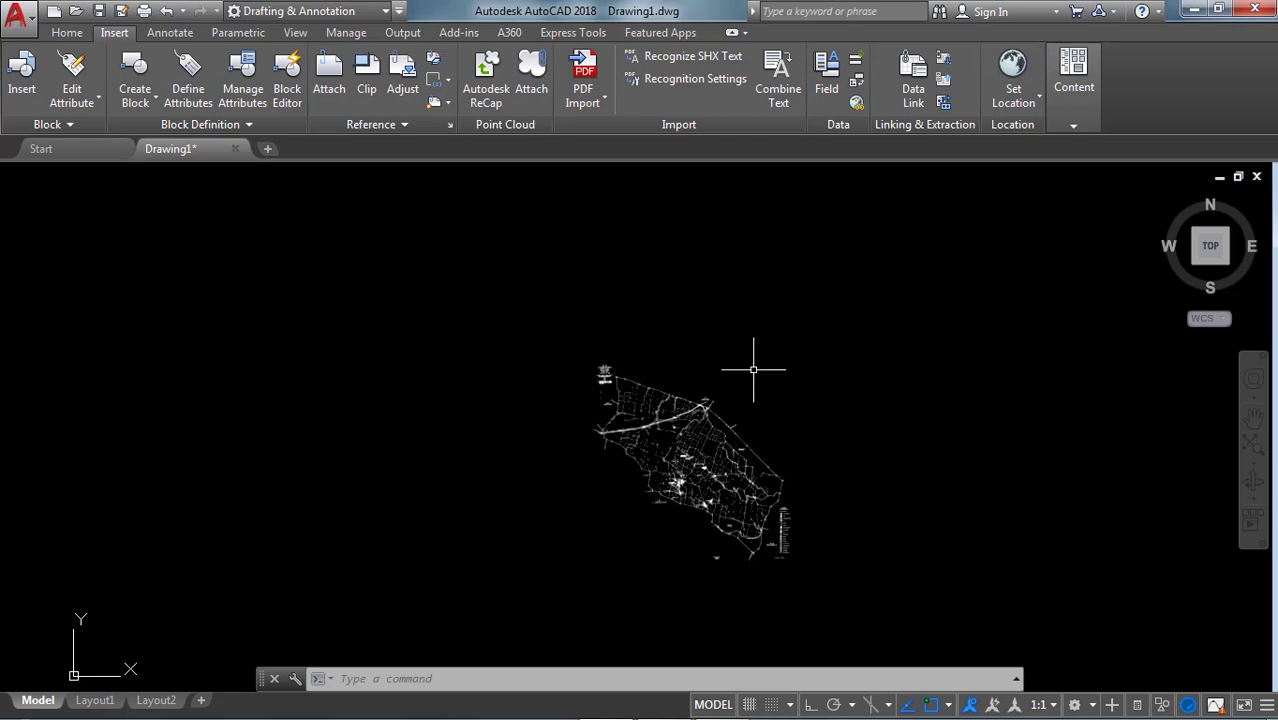
scroll(775, 505, up, 2)
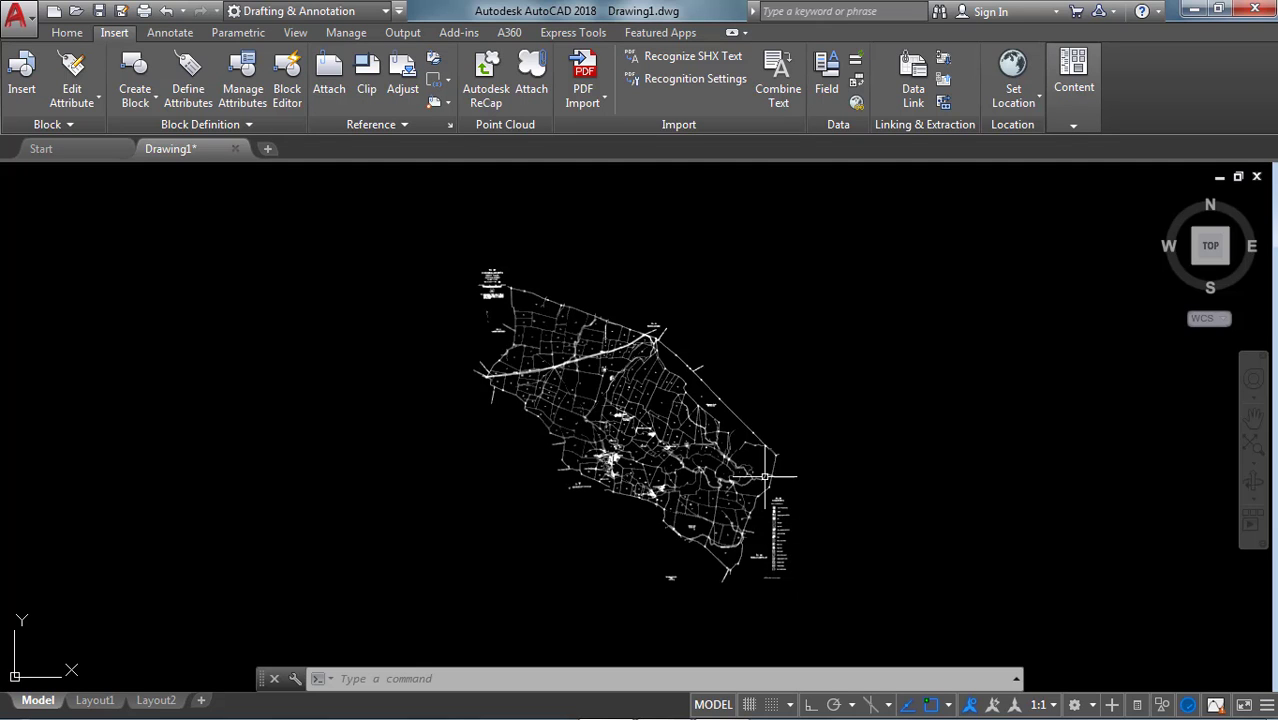
scroll(796, 575, up, 4)
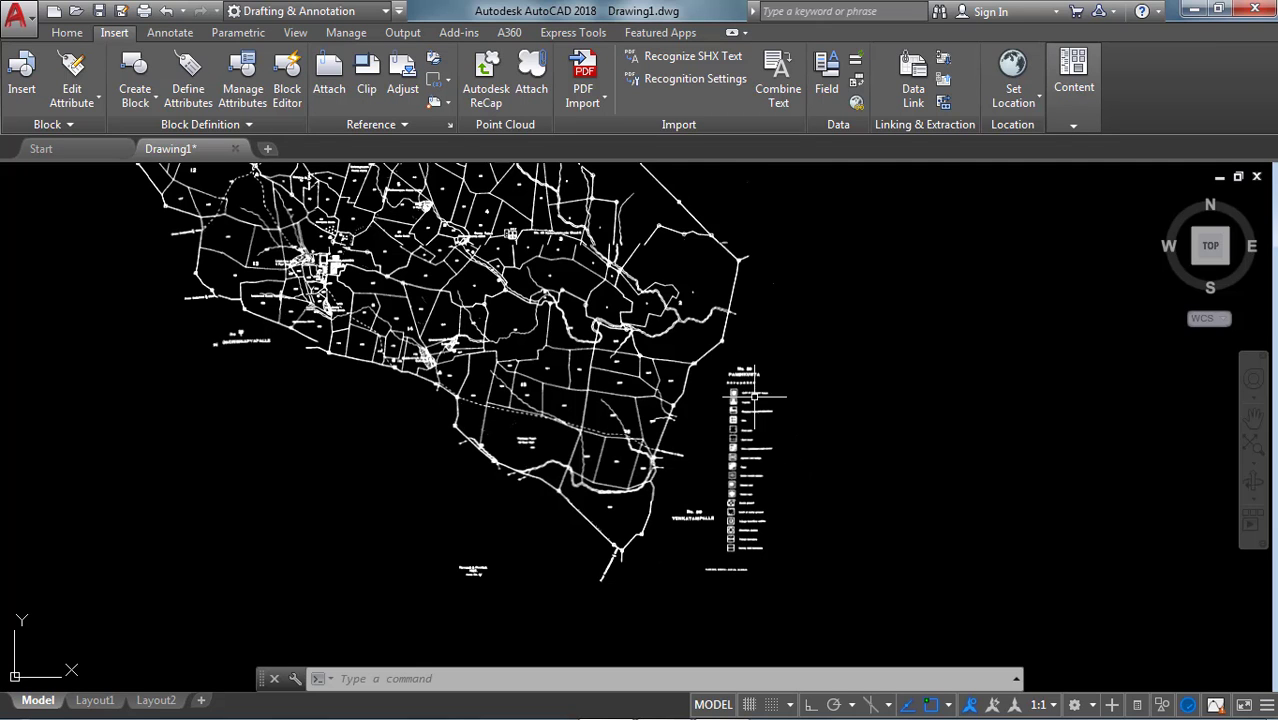
scroll(738, 388, up, 5)
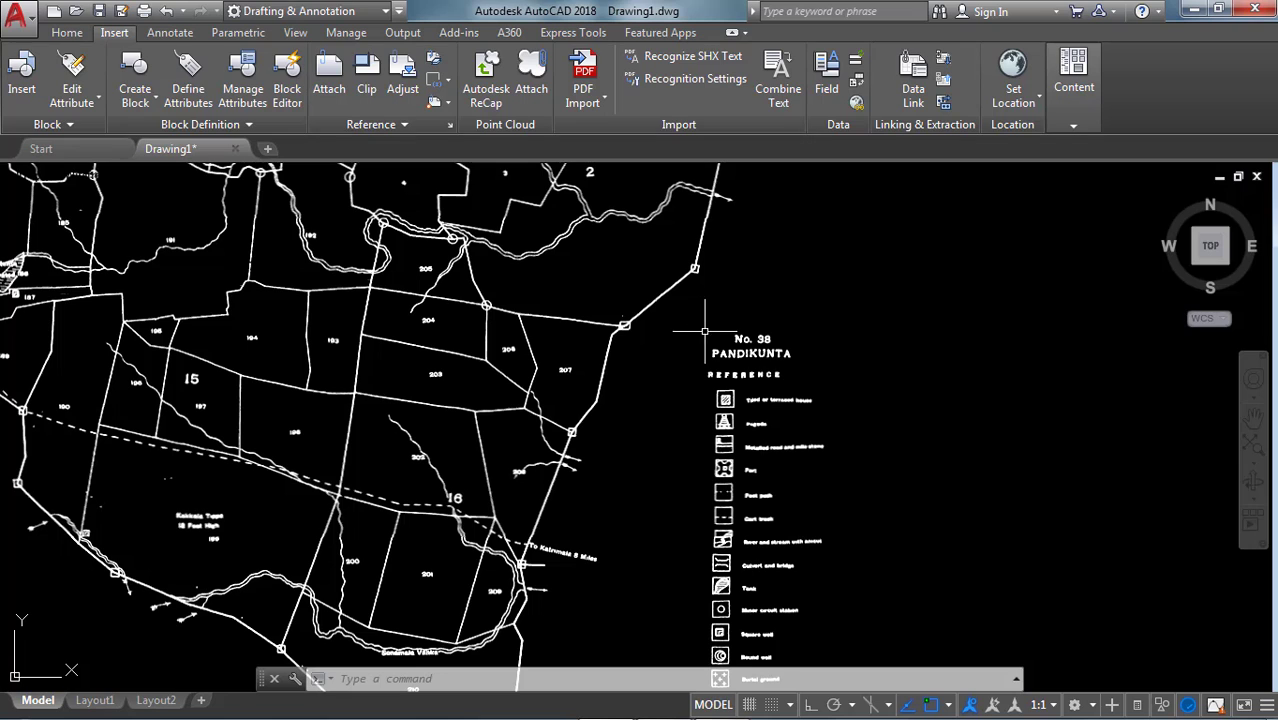
scroll(780, 393, down, 5)
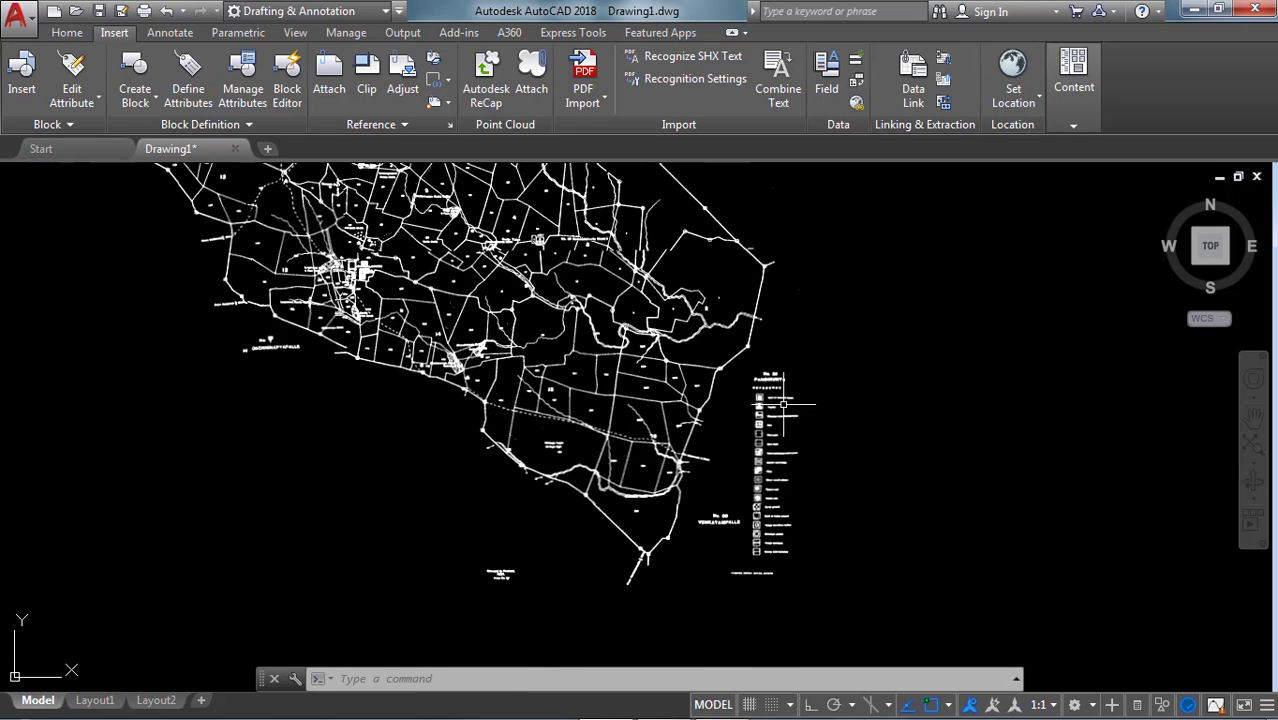
scroll(780, 393, down, 2)
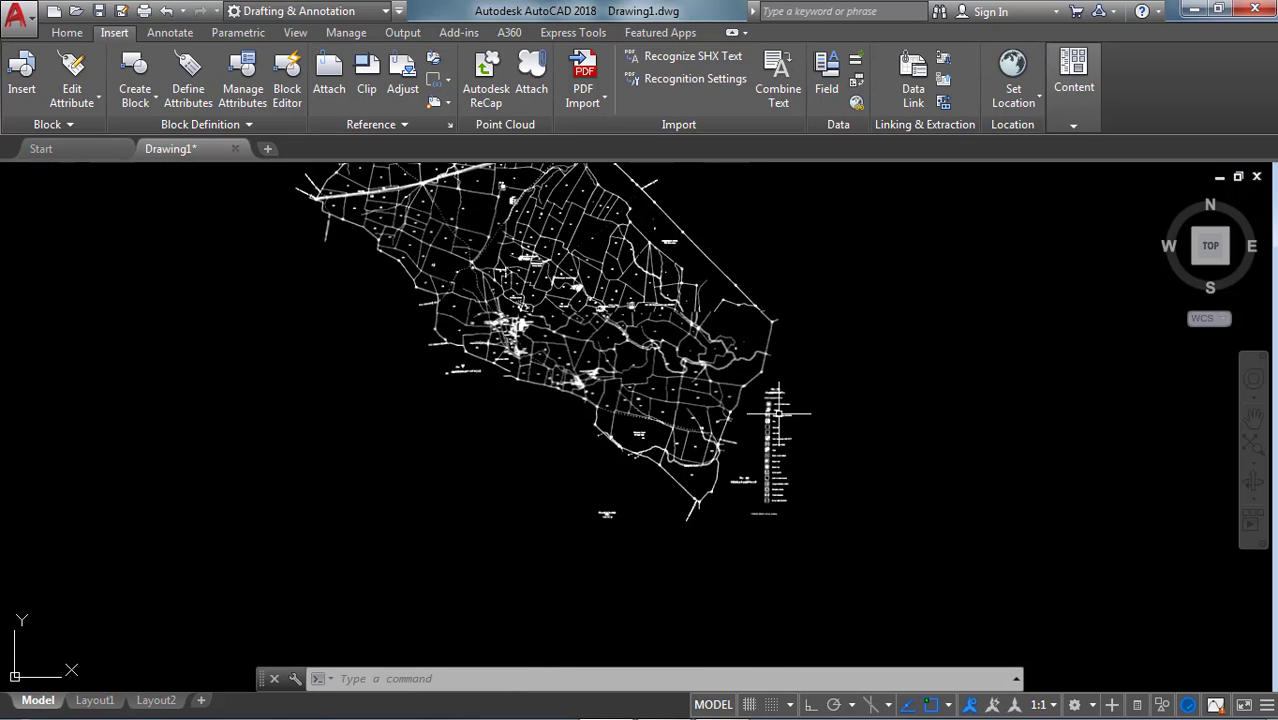
scroll(782, 394, up, 2)
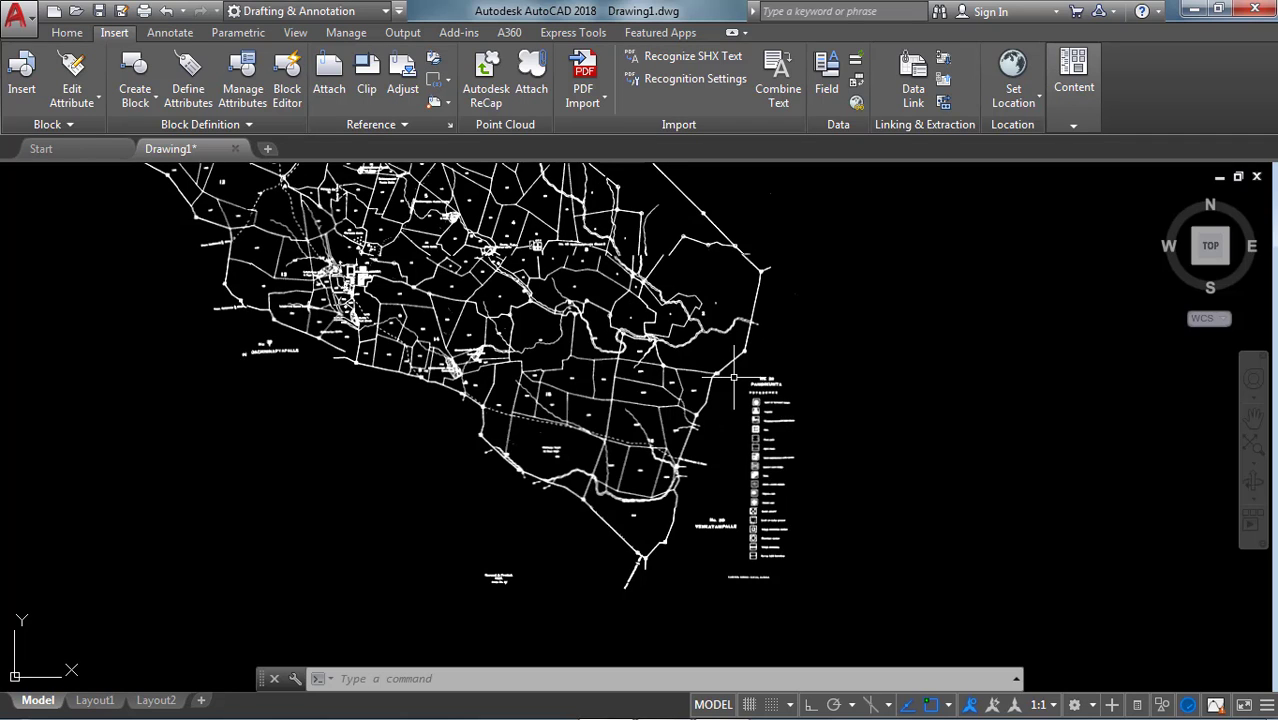
scroll(772, 405, down, 2)
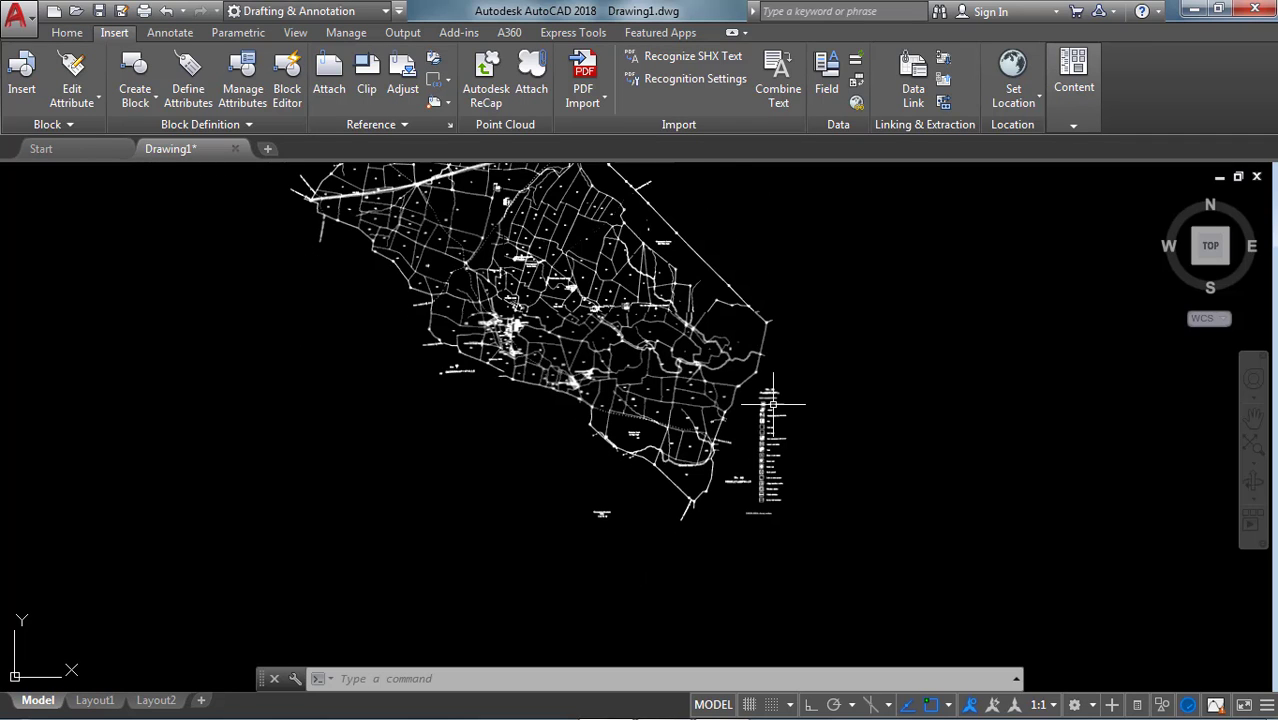
- Draw a five-point wipeout polygon around the No. 38 Pandikunta legend to mask it
text(wipe)
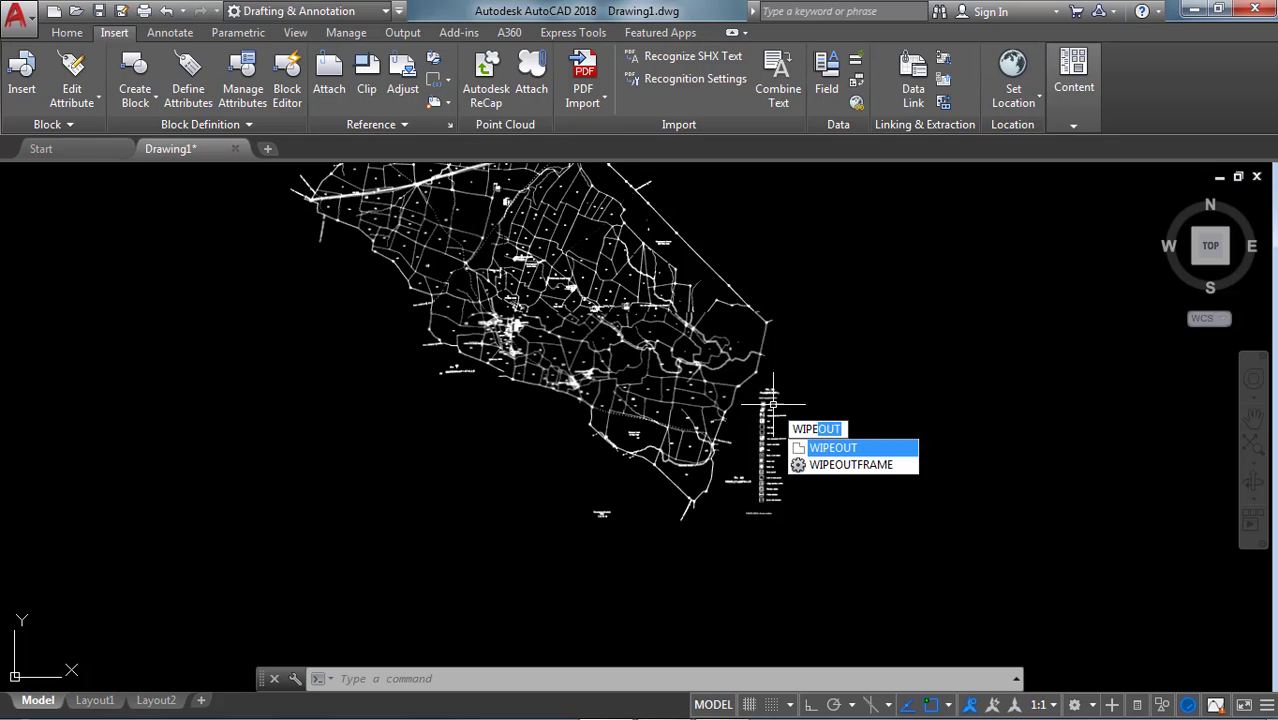
click(858, 452)
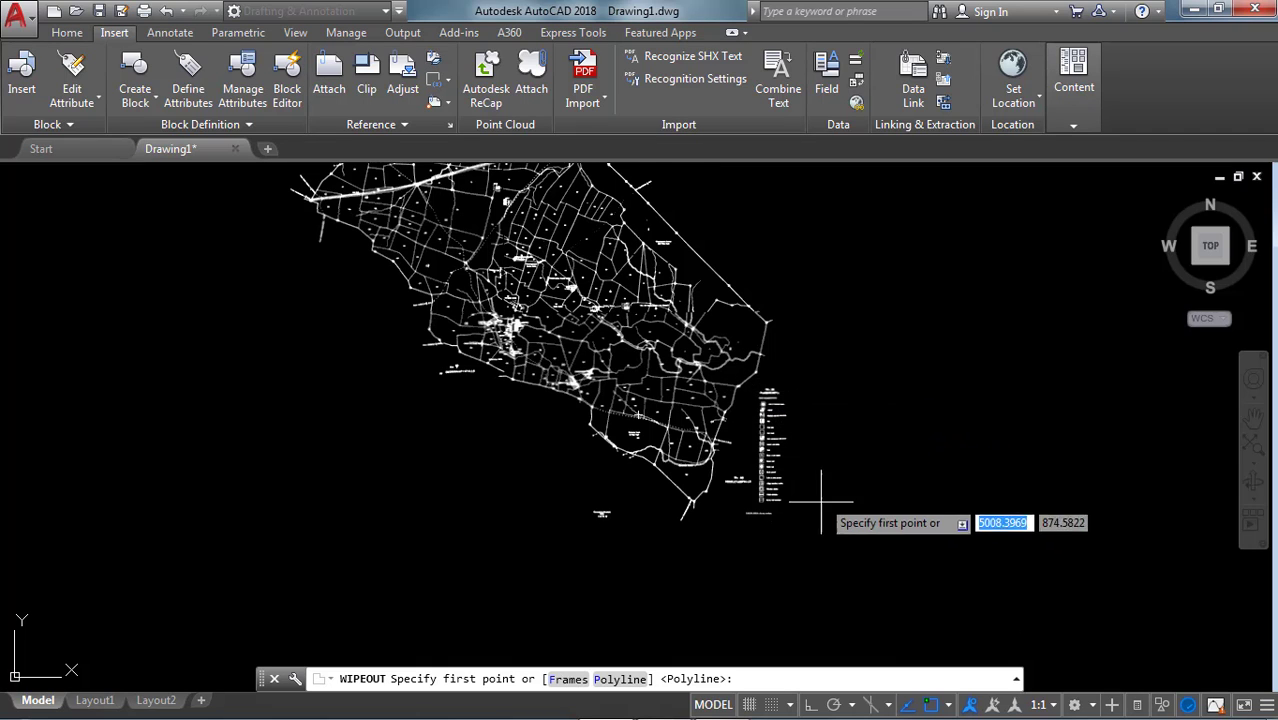
scroll(825, 520, up, 2)
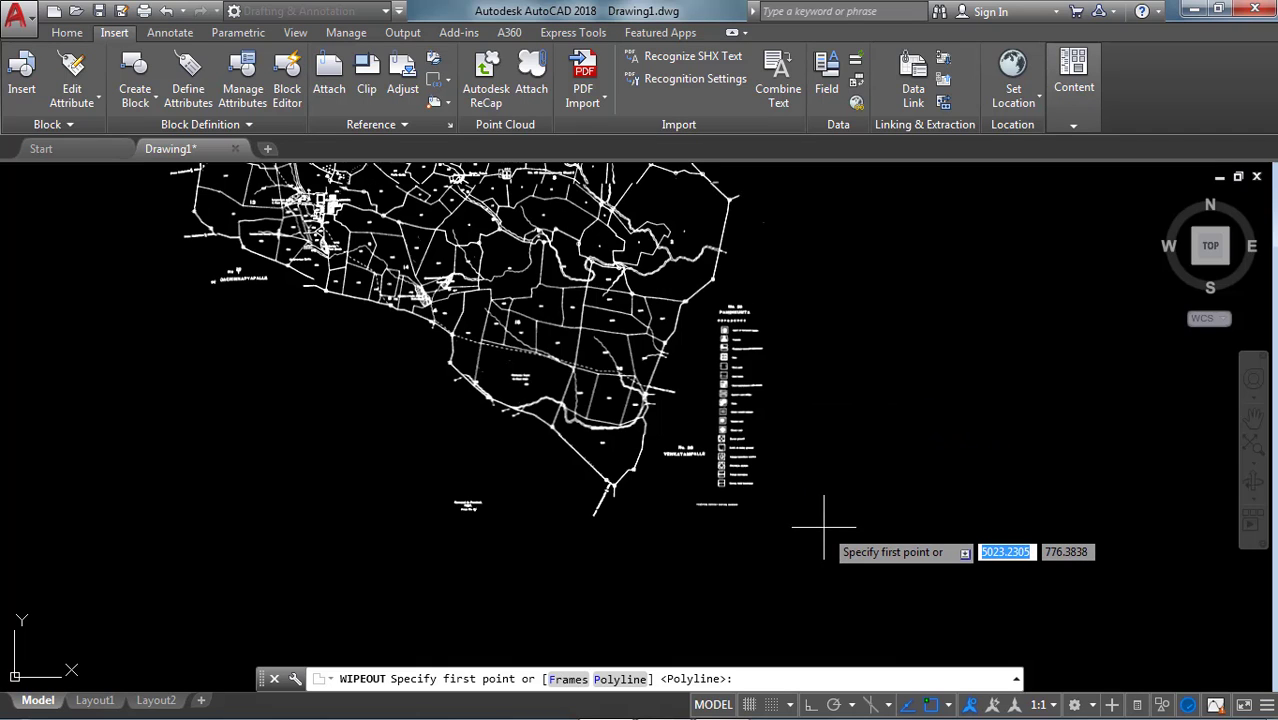
click(706, 313)
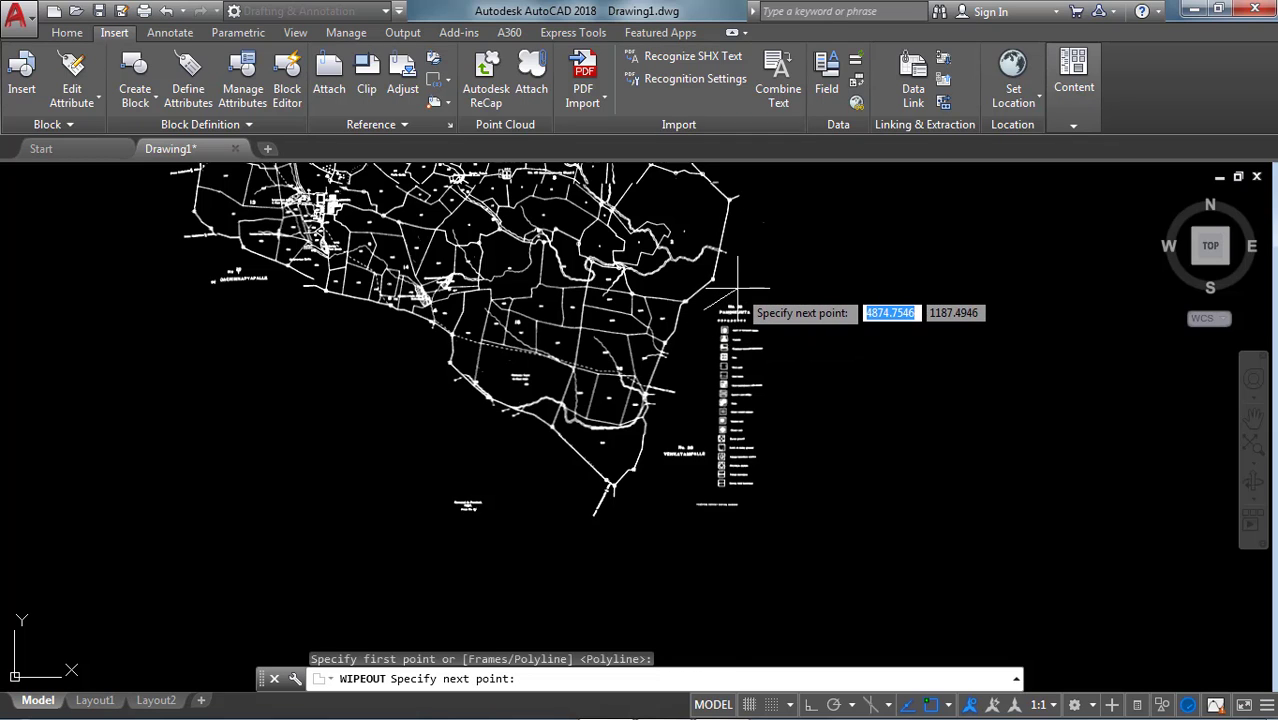
click(737, 293)
click(788, 364)
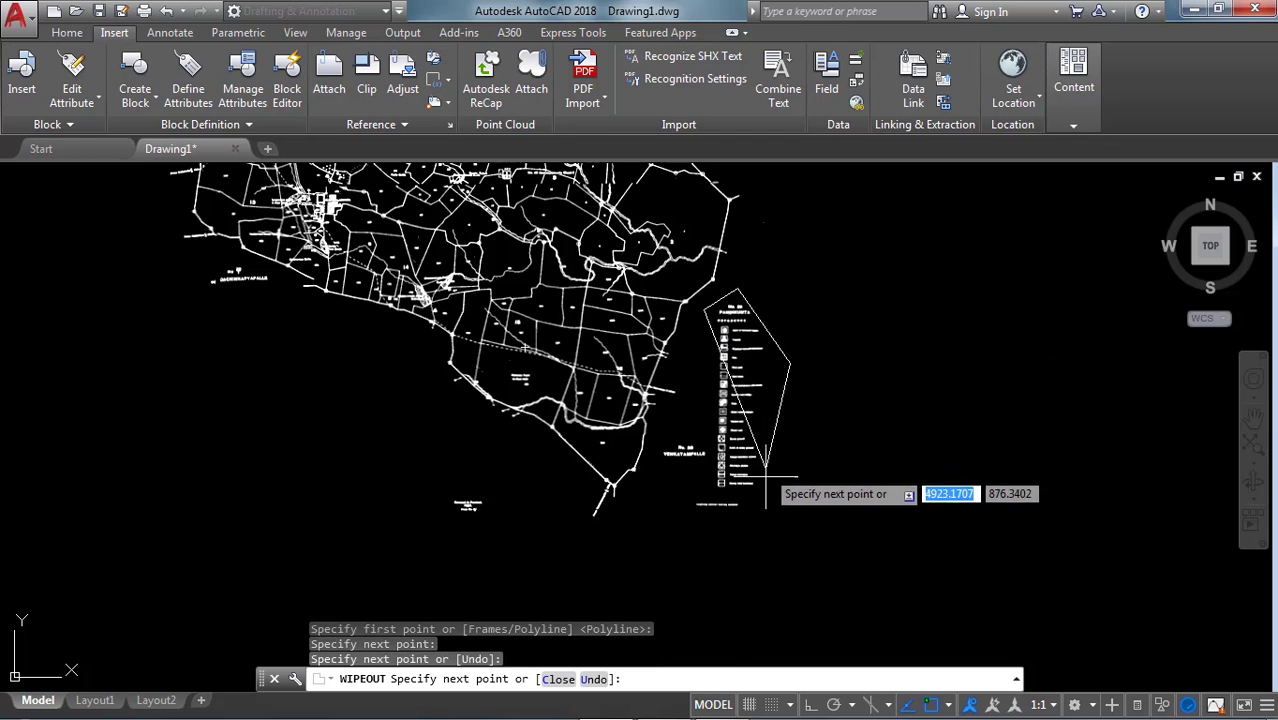
click(686, 513)
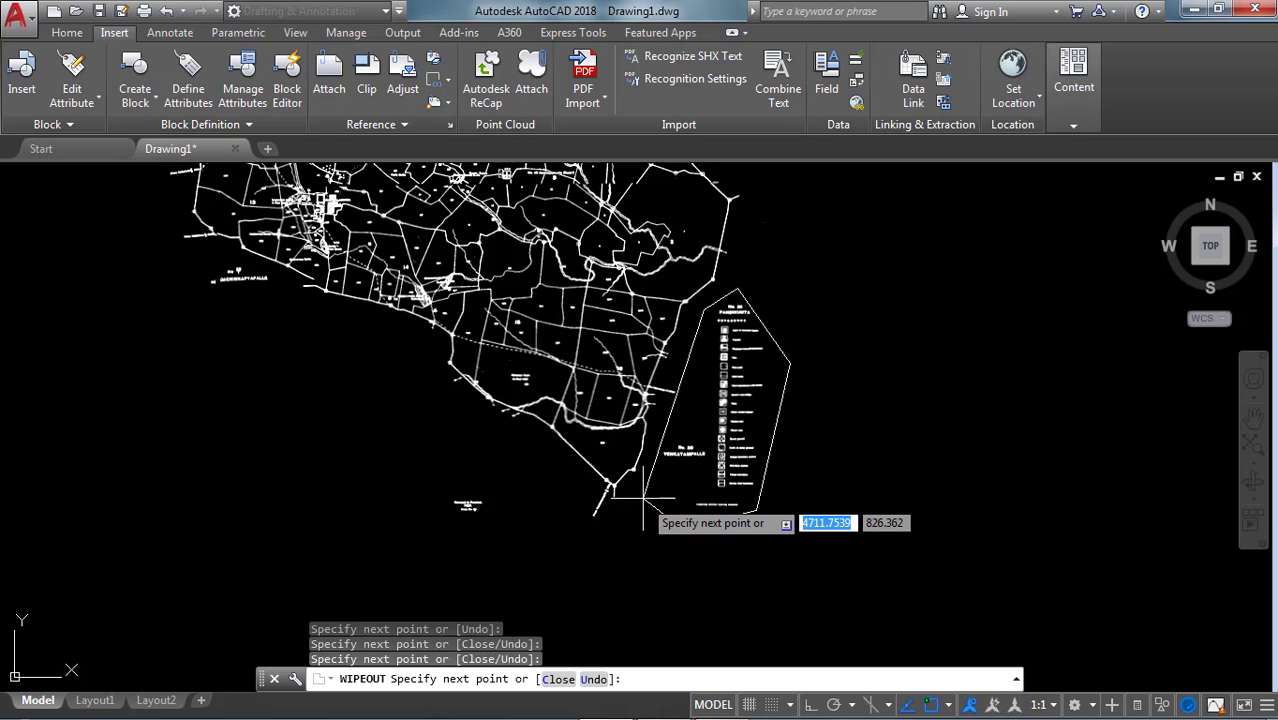
click(644, 497)
key(Return)
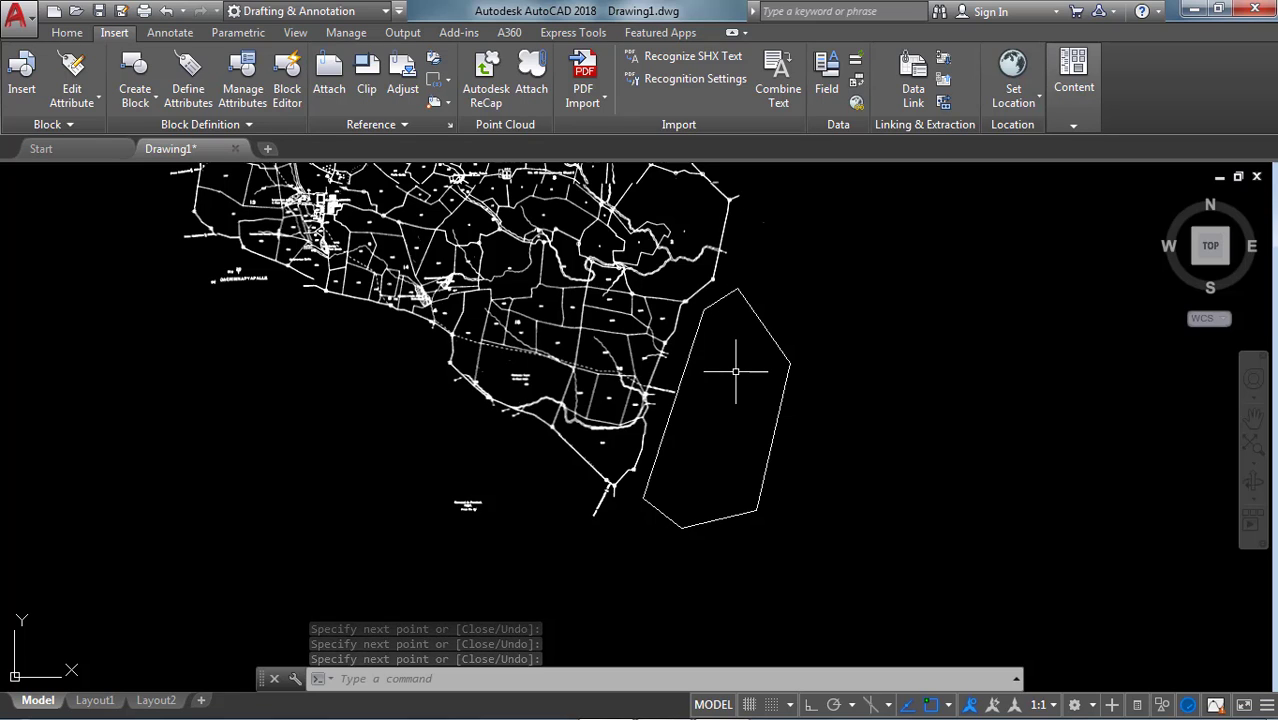
scroll(744, 373, down, 2)
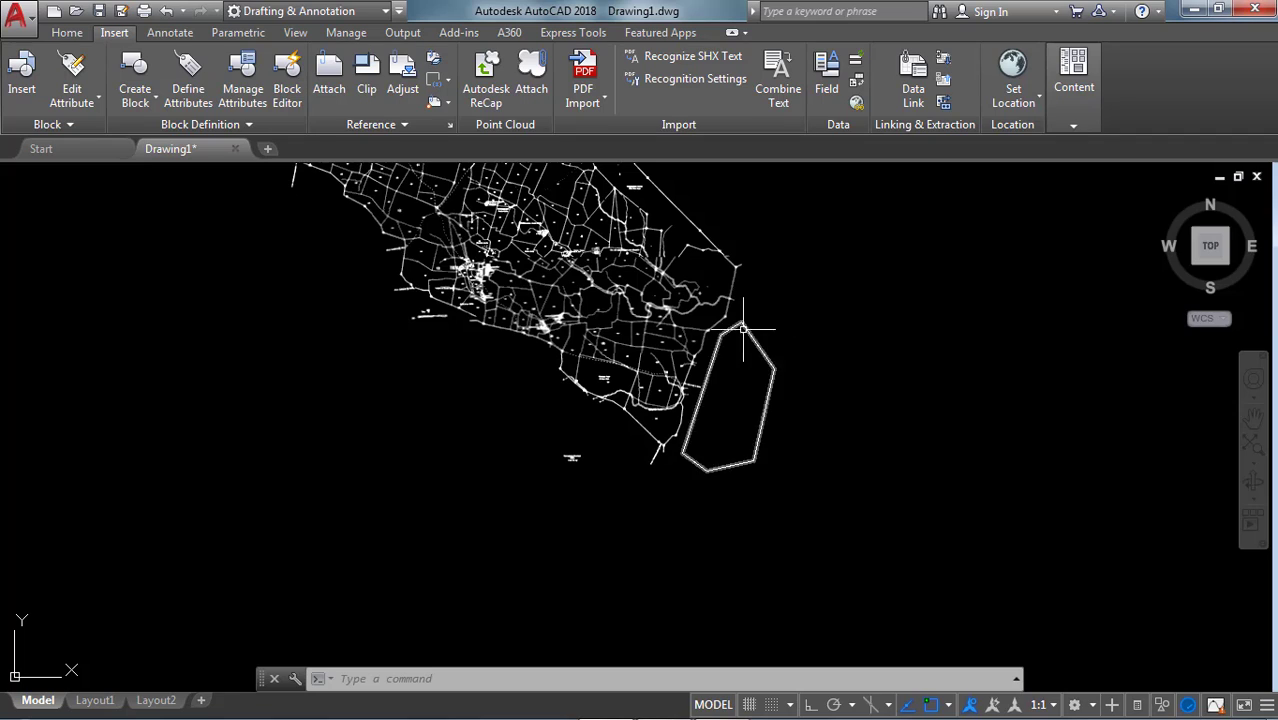
- Set WIPEOUTFRAME to 0 so the wipeout leaves no visible border
text(w)
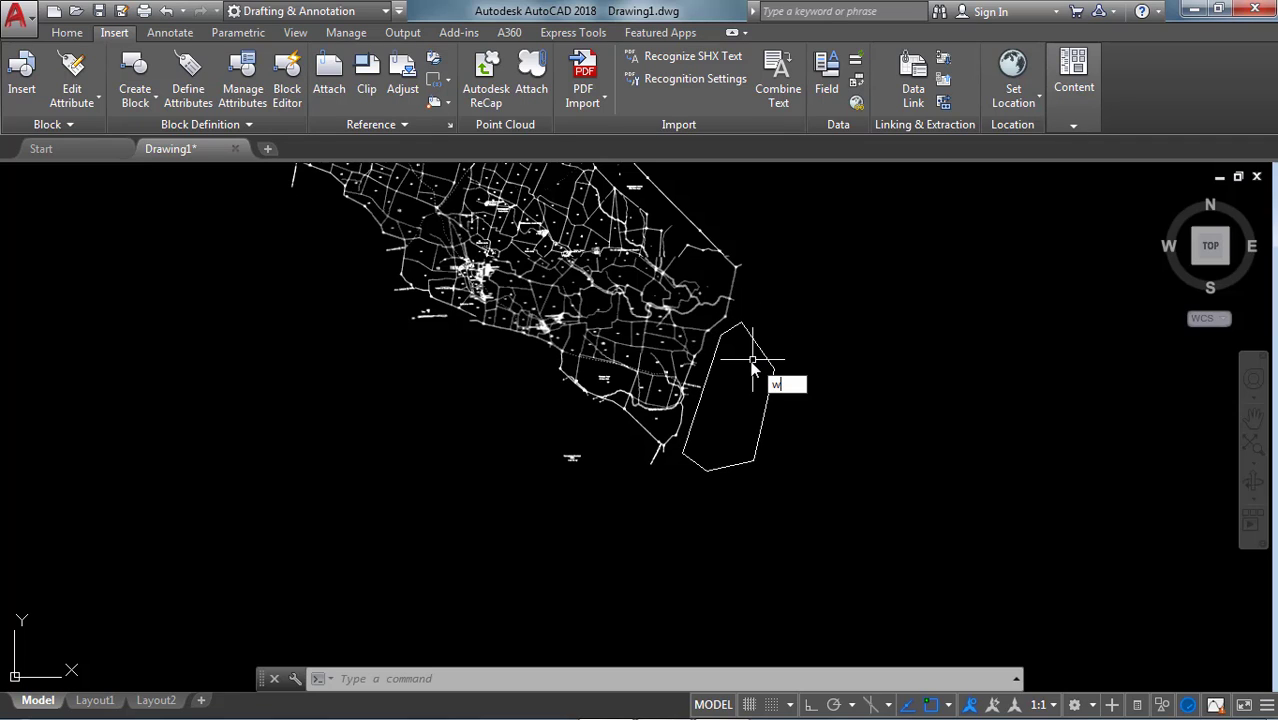
text(ipeoutfr)
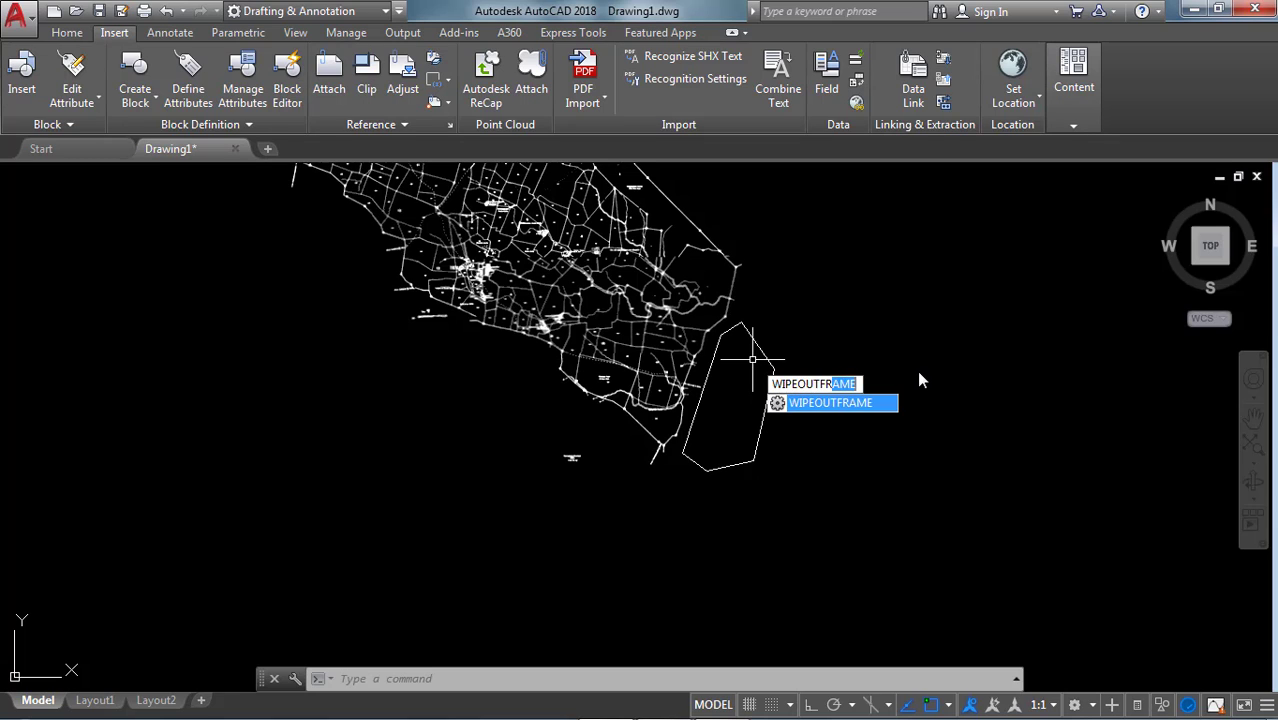
key(Return)
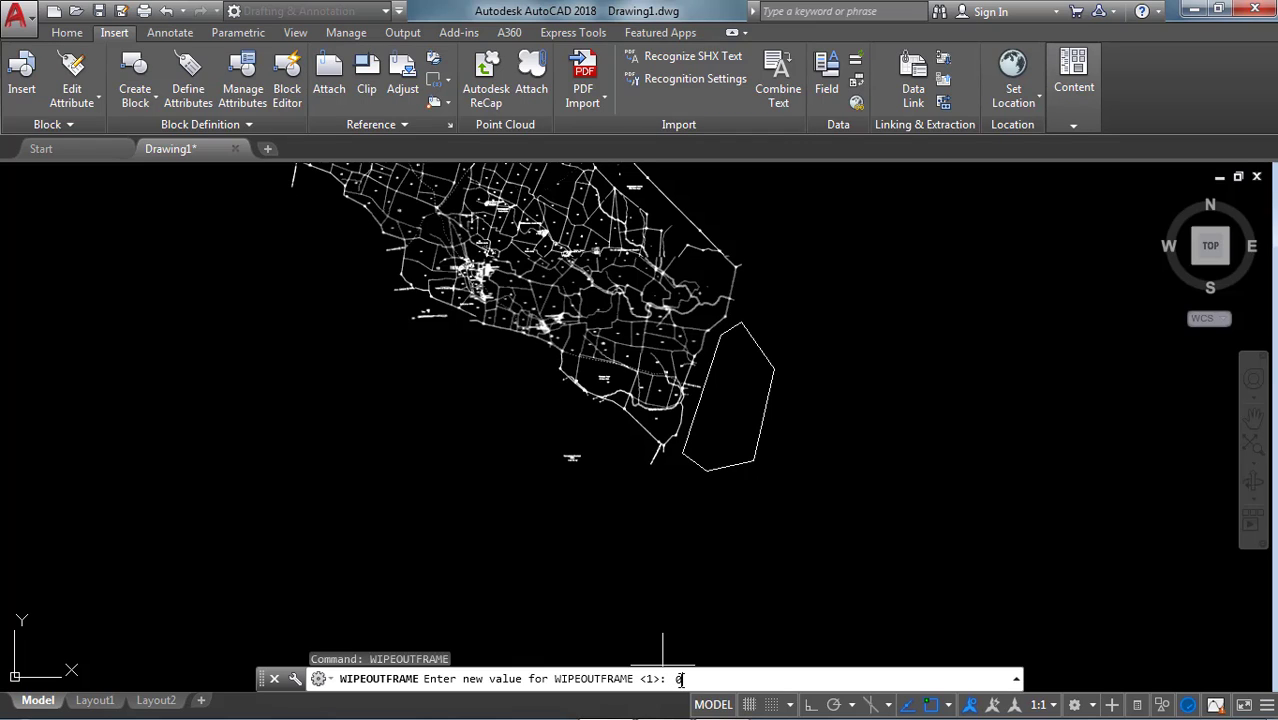
key(Return)
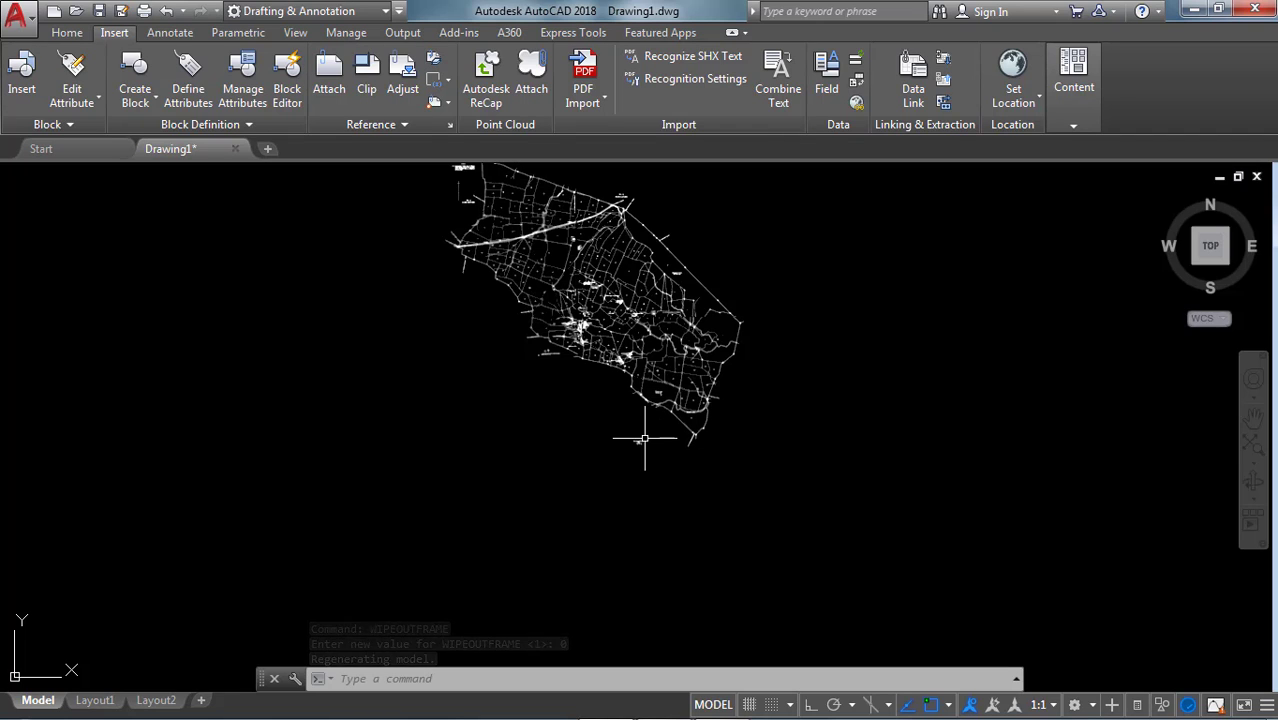
- Zoom out to review the whole frameless mosaic, then exit AutoCAD
scroll(670, 480, down, 2)
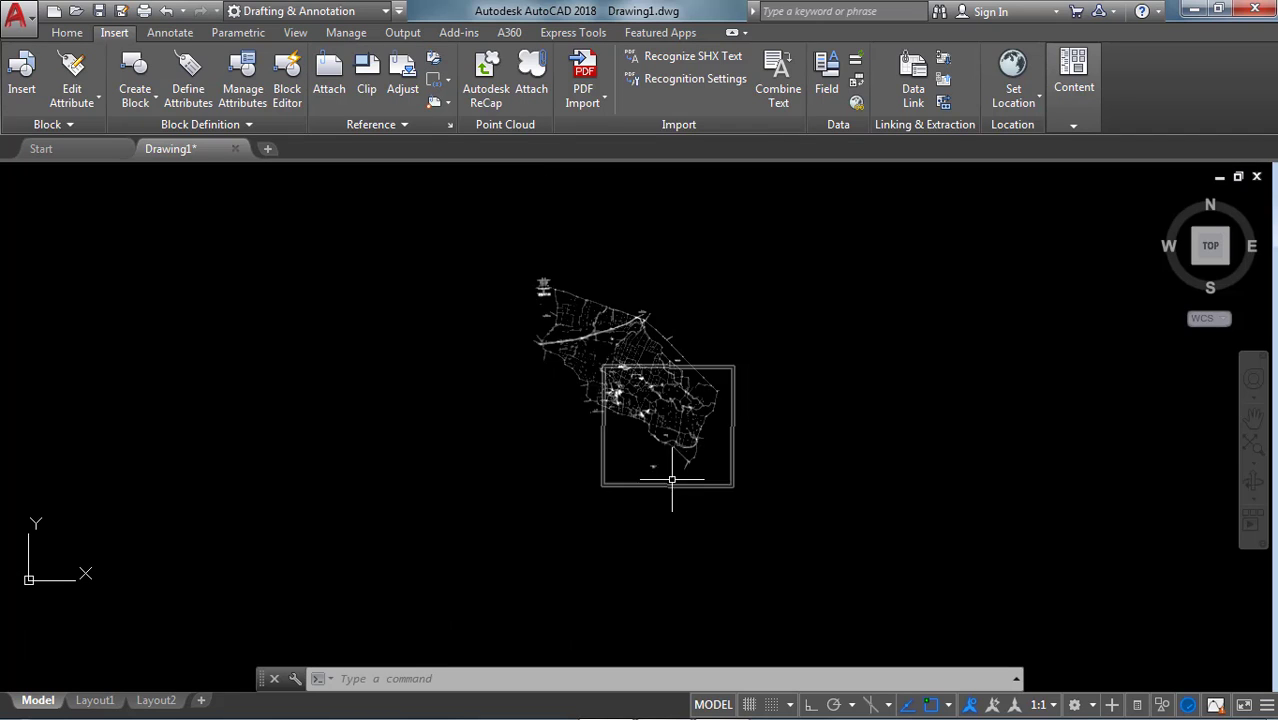
scroll(538, 283, up, 4)
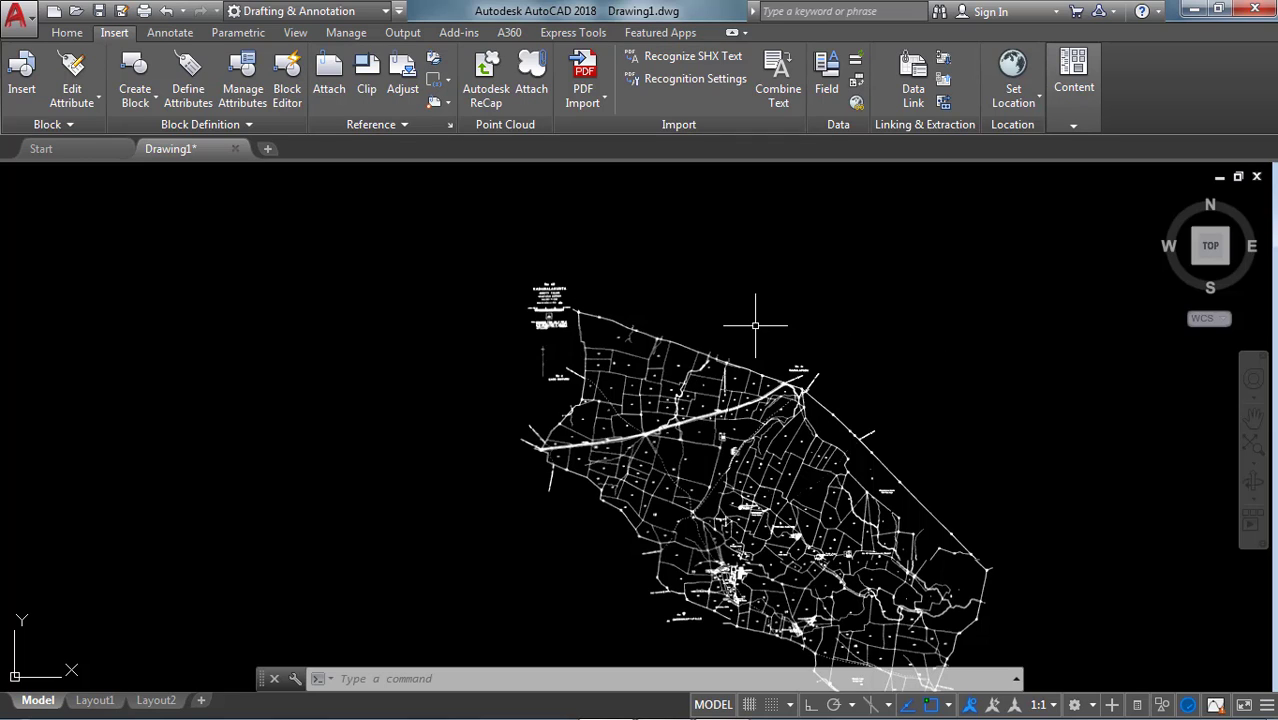
scroll(672, 281, down, 2)
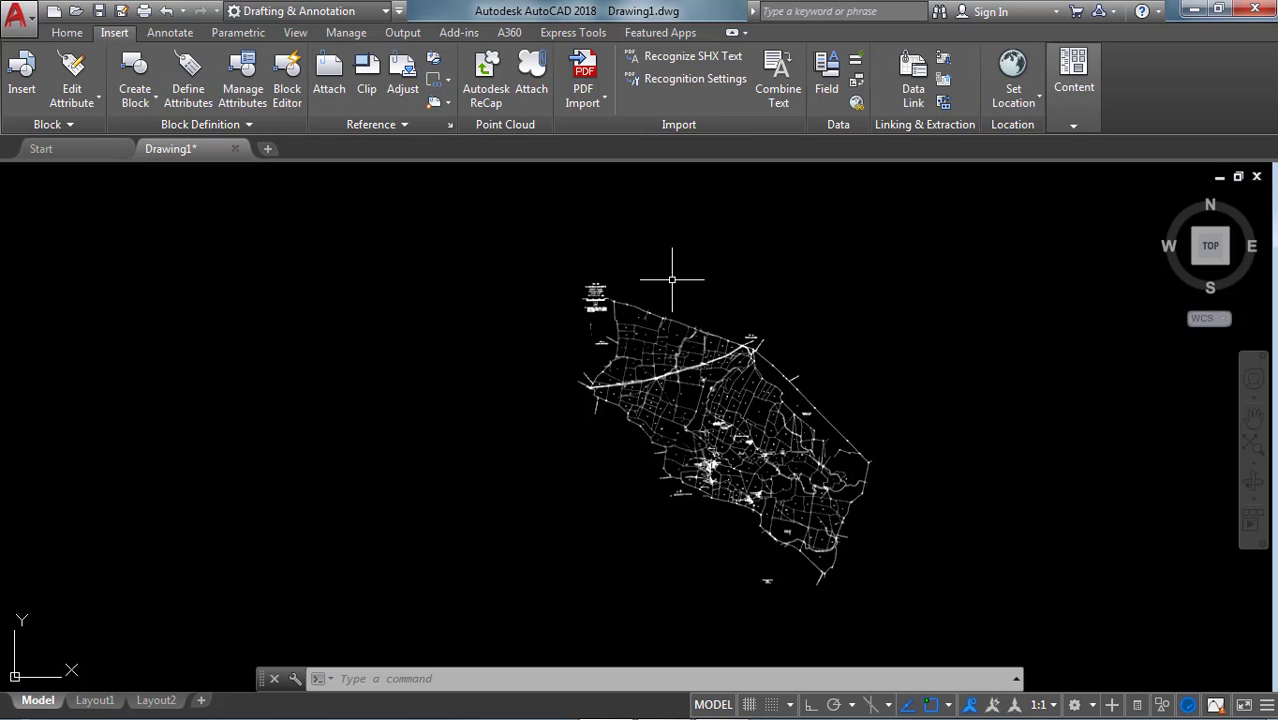
click(1193, 10)
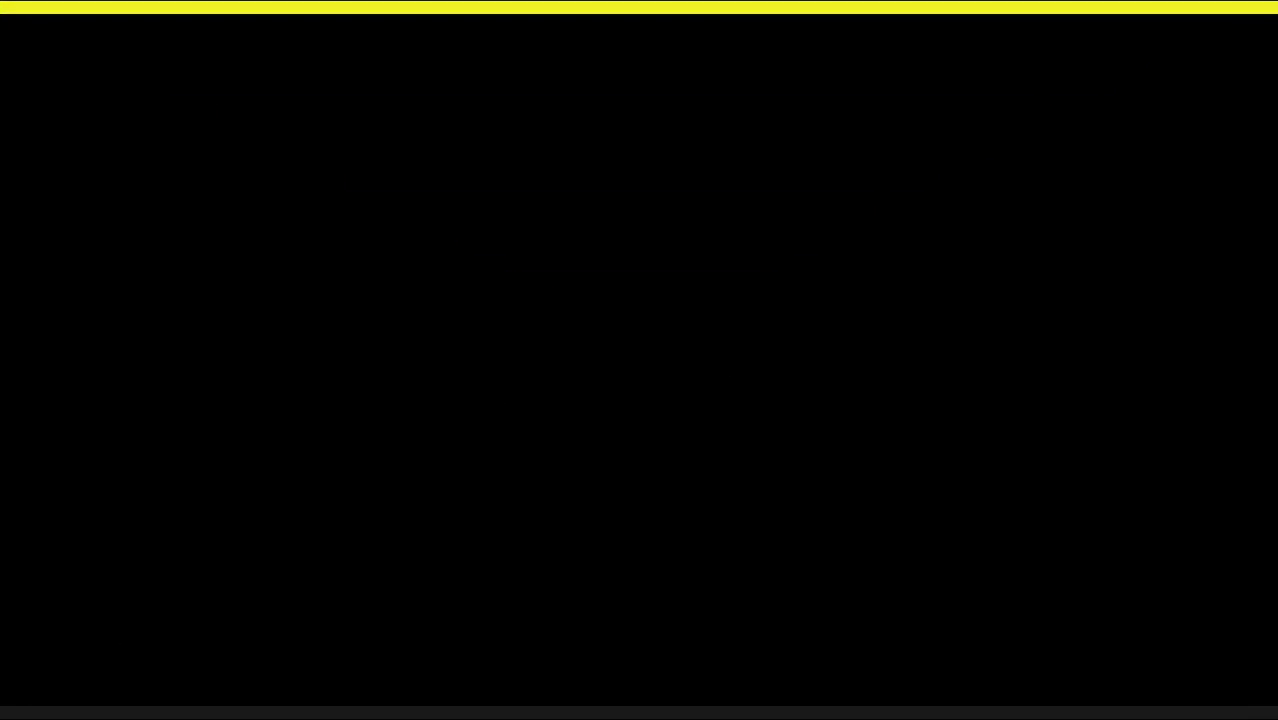